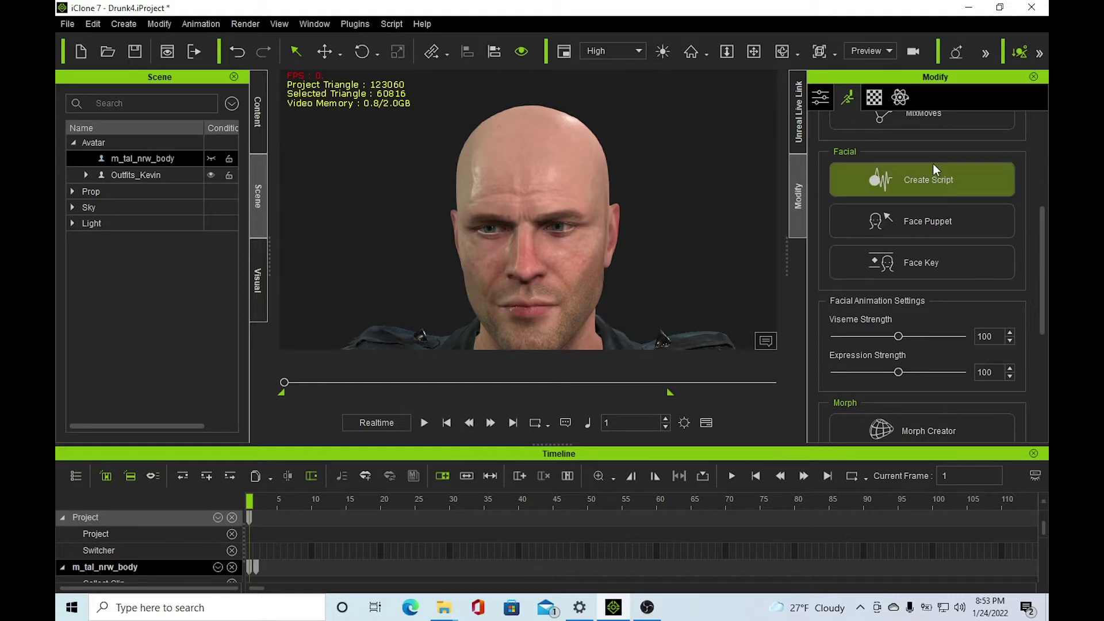
Check the Create Script voice sources for m_tal_nrw_body, select the Outfits_Kevin avatar, and check its voice sources too
click(929, 178)
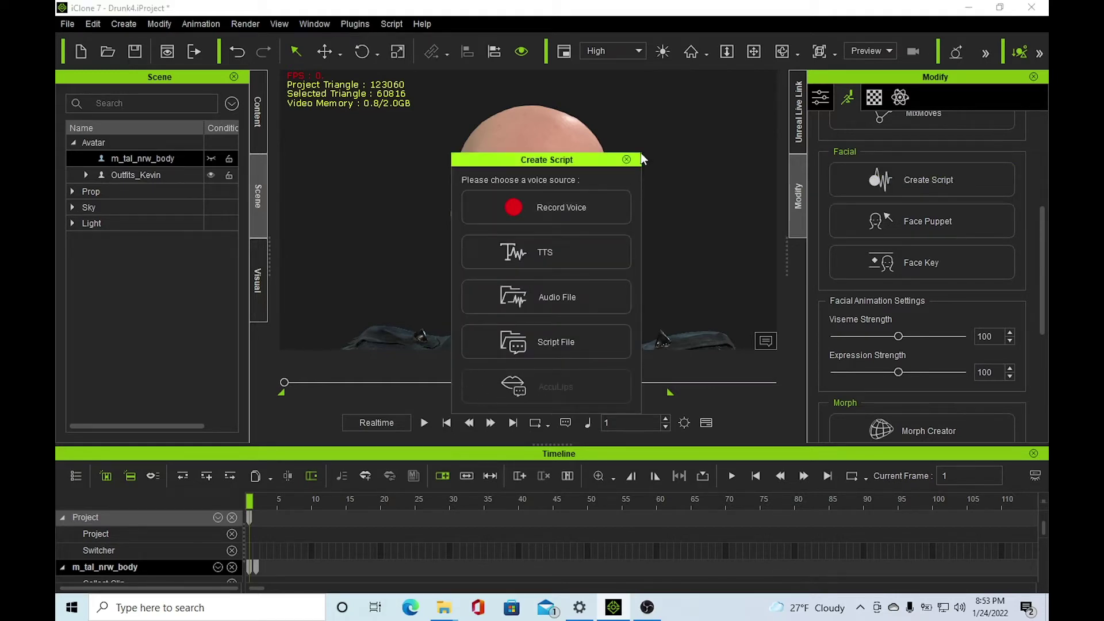
click(626, 159)
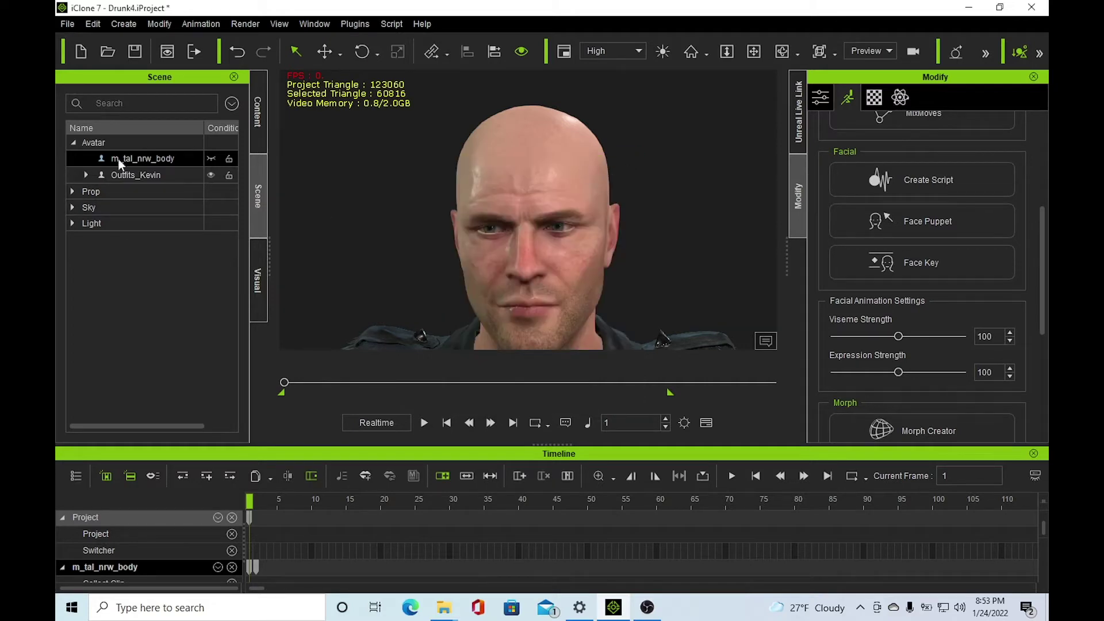
click(509, 183)
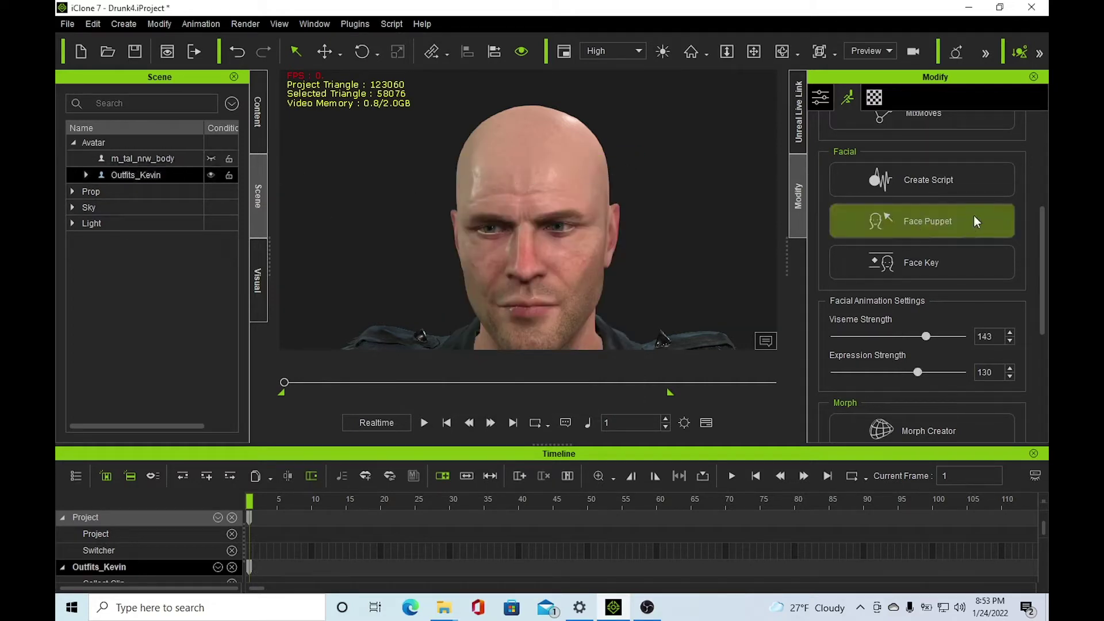
click(986, 182)
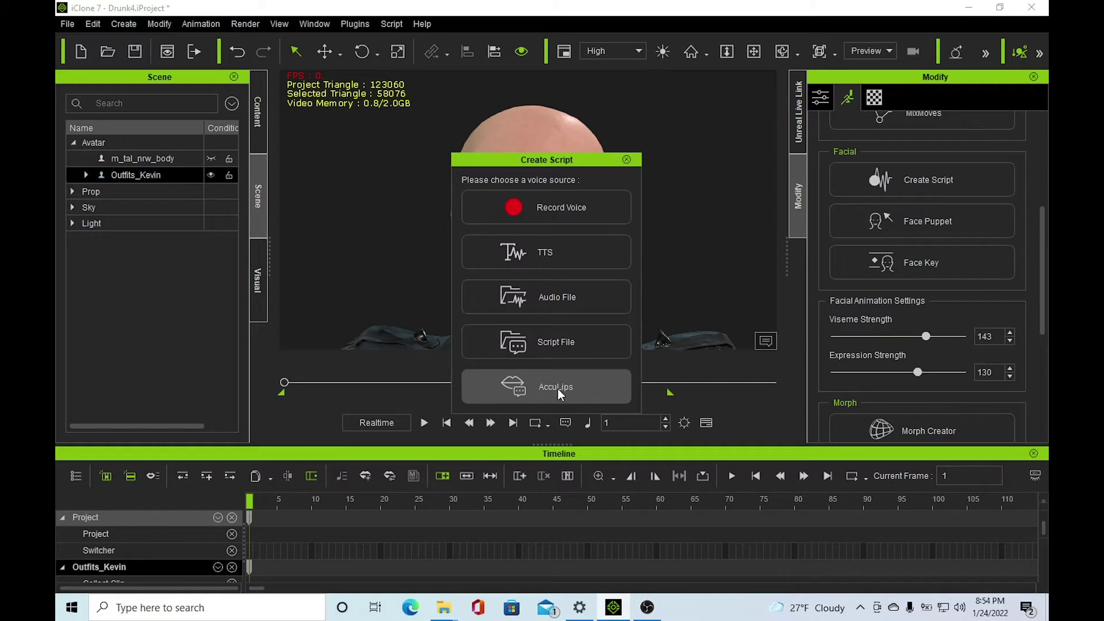
click(627, 160)
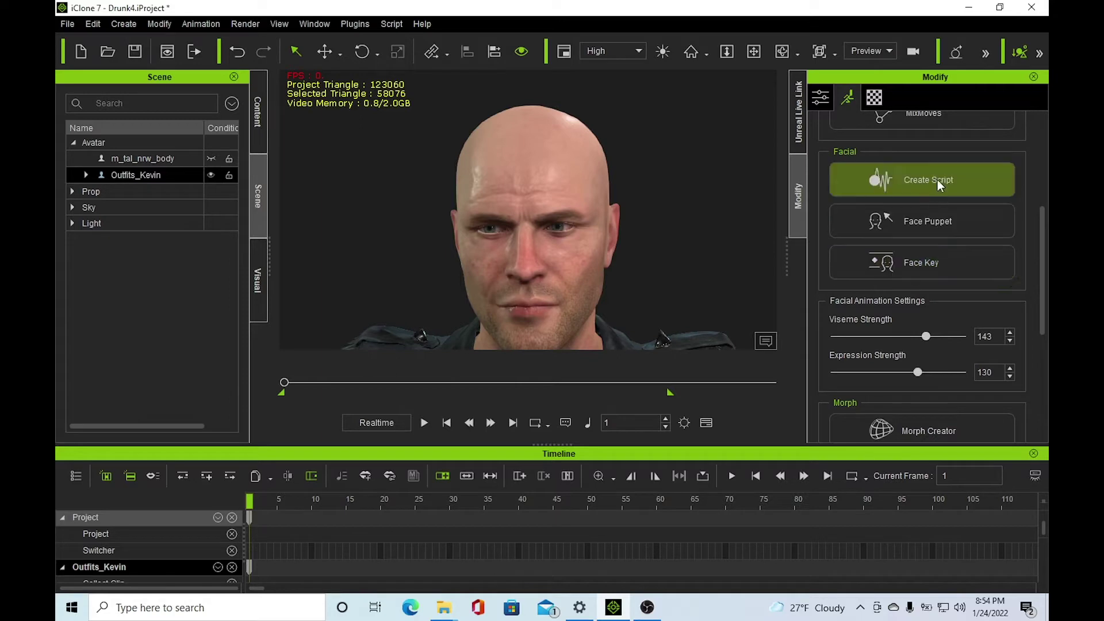
Open the viseme clip of Outfits_Kevin in AccuLips to review its waveform and lyrics text
scroll(378, 544, down, 6)
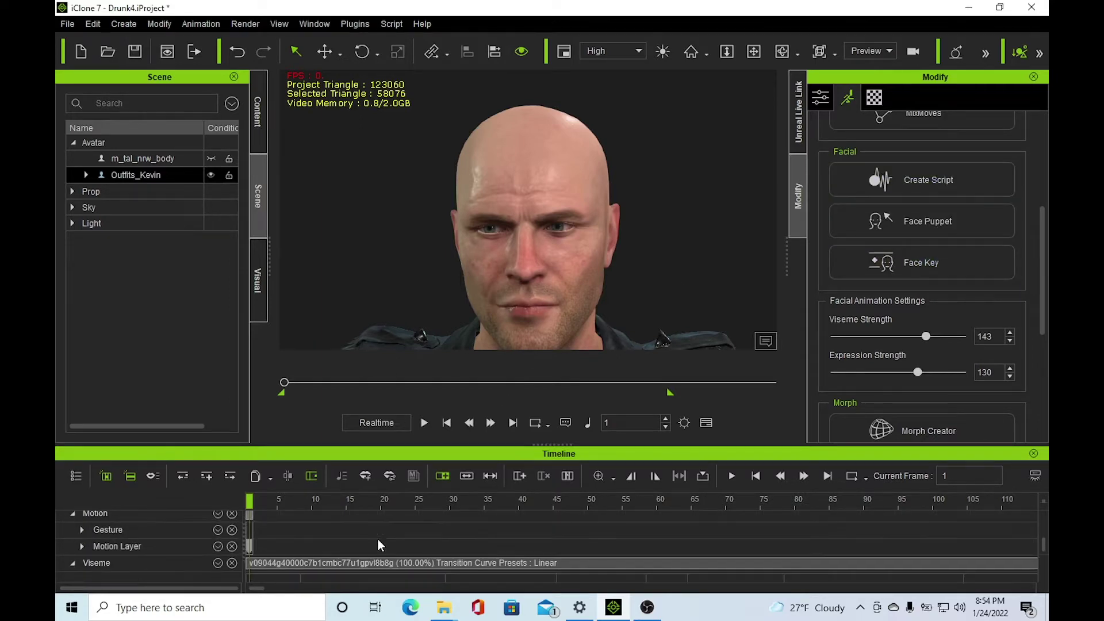
scroll(378, 538, up, 1)
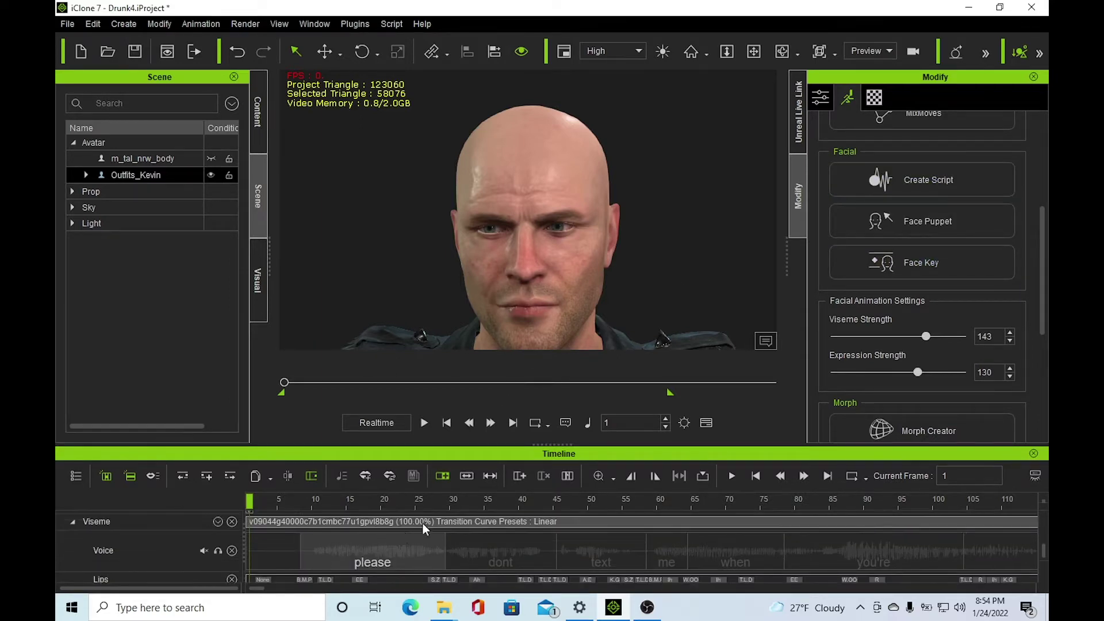
right_click(449, 516)
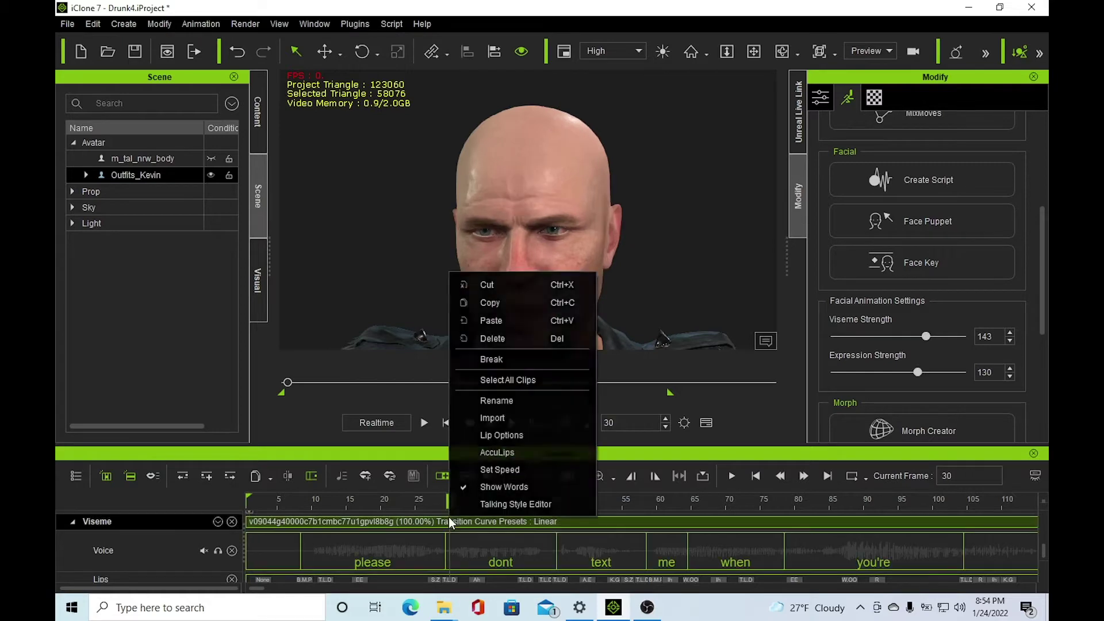
click(523, 452)
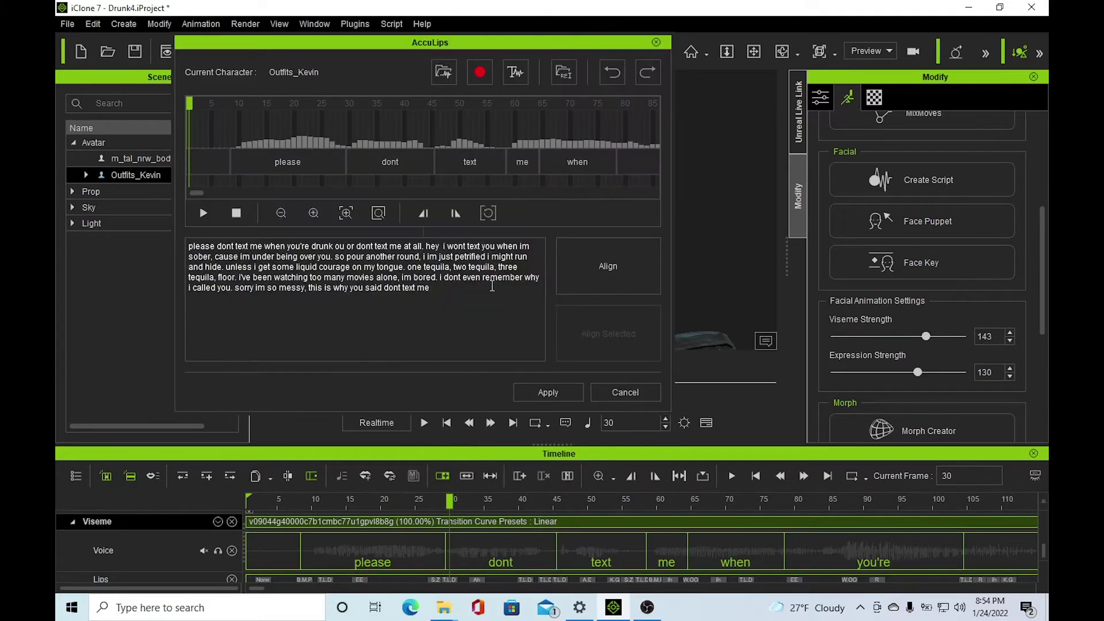
View the audio file import dialog of AccuLips, leave it without loading a file, and return to the lyrics text
click(442, 74)
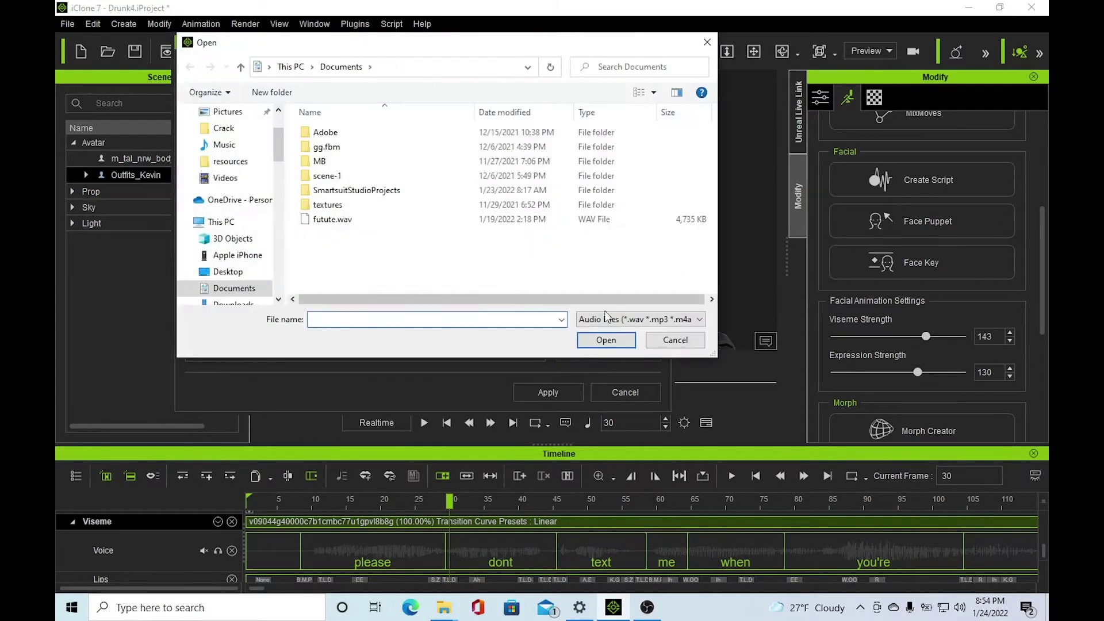
click(675, 340)
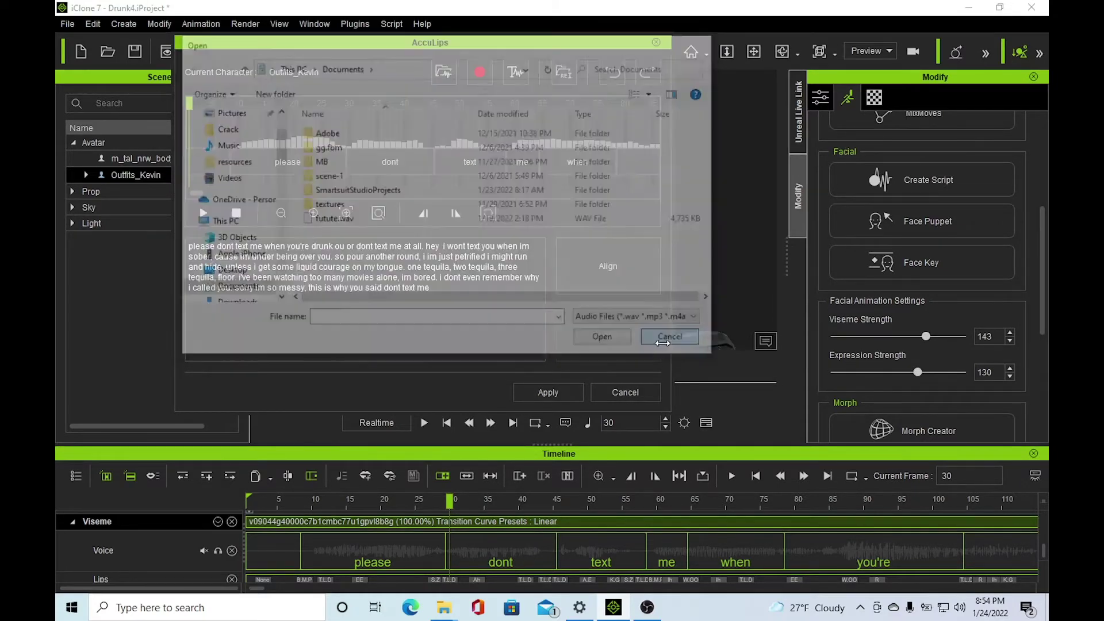
click(481, 298)
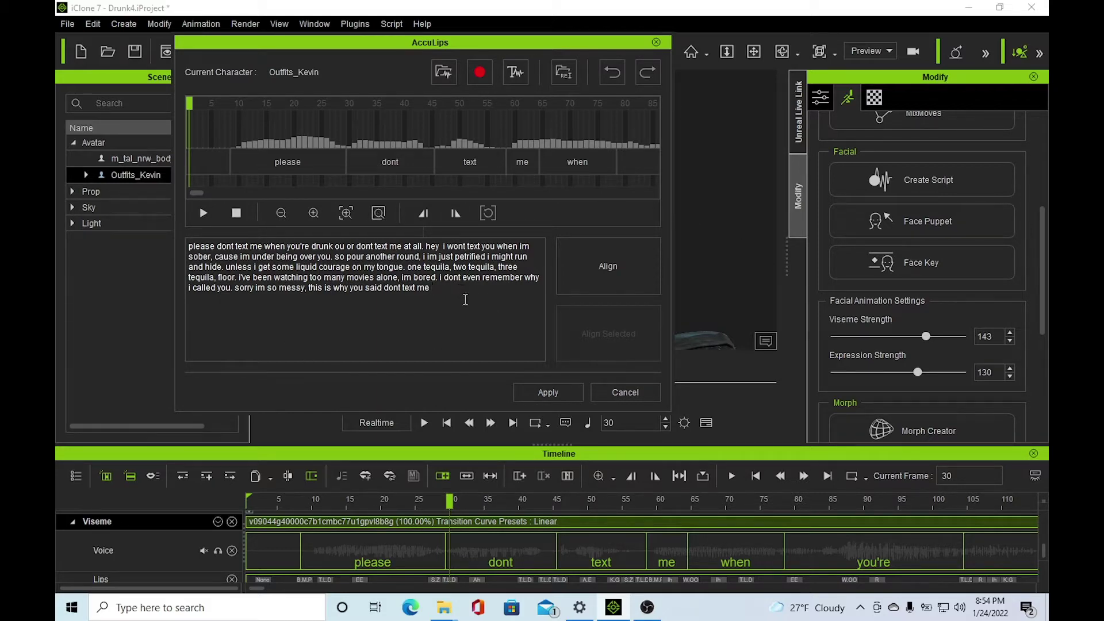
Select the phrase "please dont text me" in the AccuLips lyrics and play its audio
drag(445, 290, 188, 244)
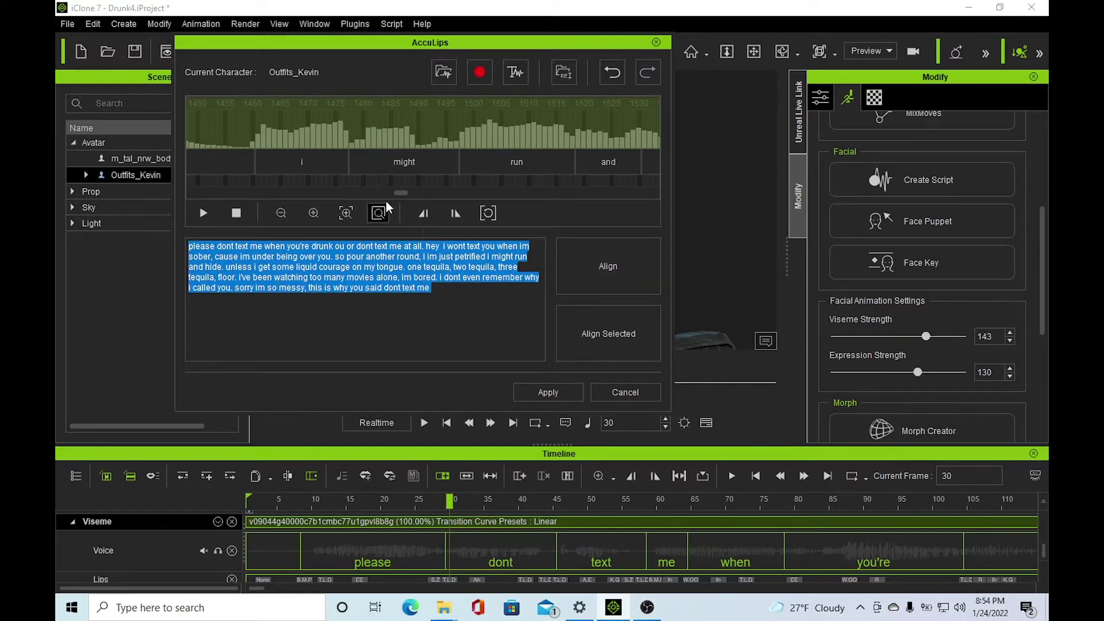
drag(399, 192, 161, 203)
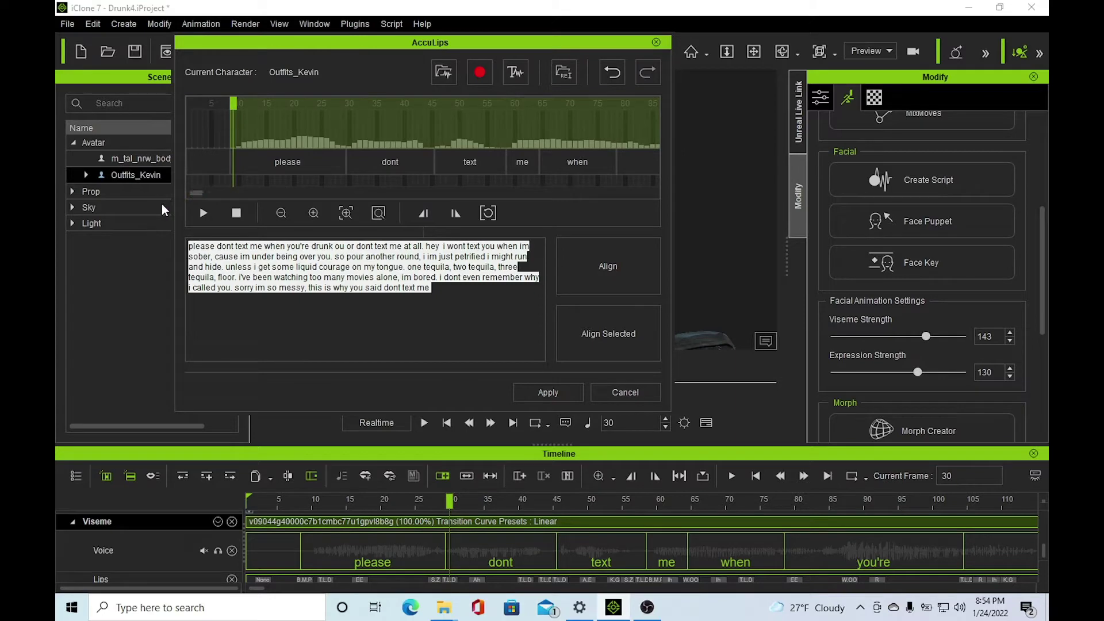
click(198, 251)
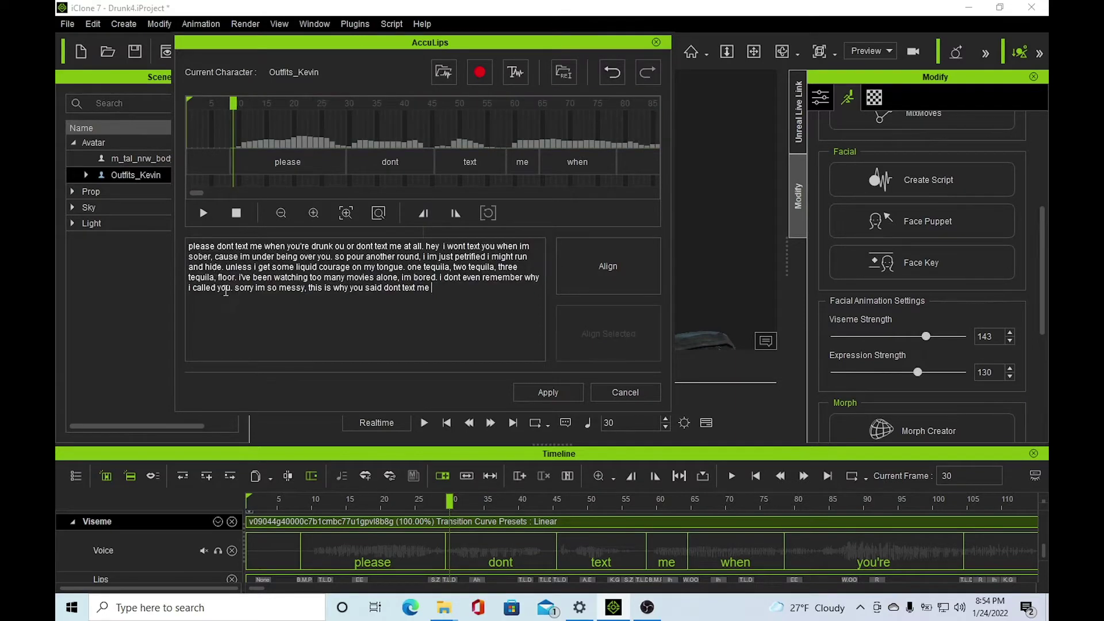
double_click(192, 246)
drag(238, 247, 262, 246)
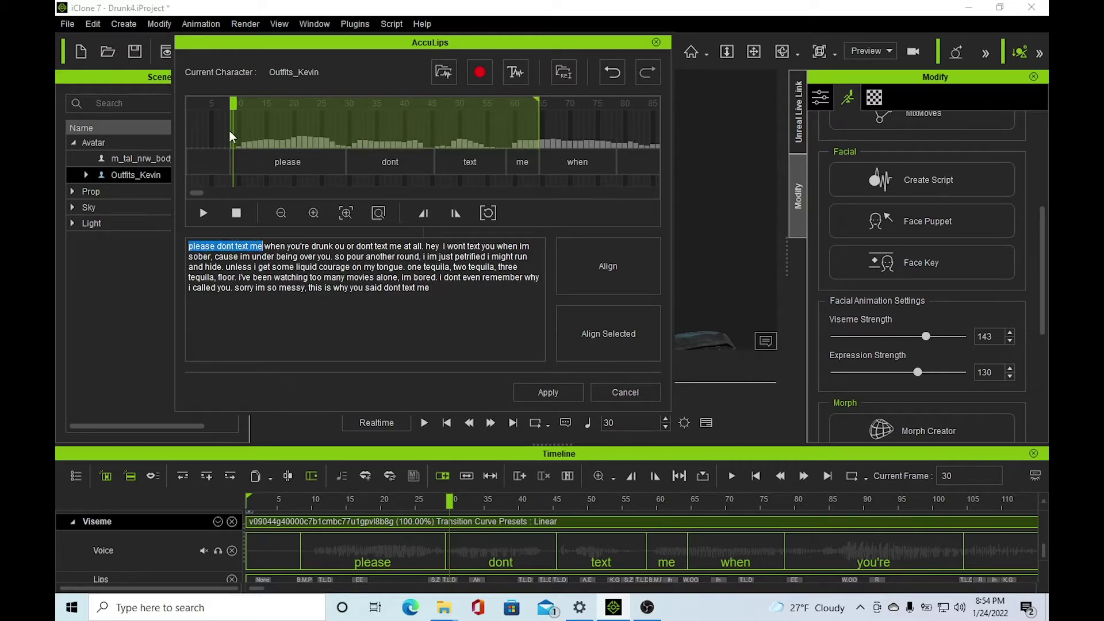
click(202, 214)
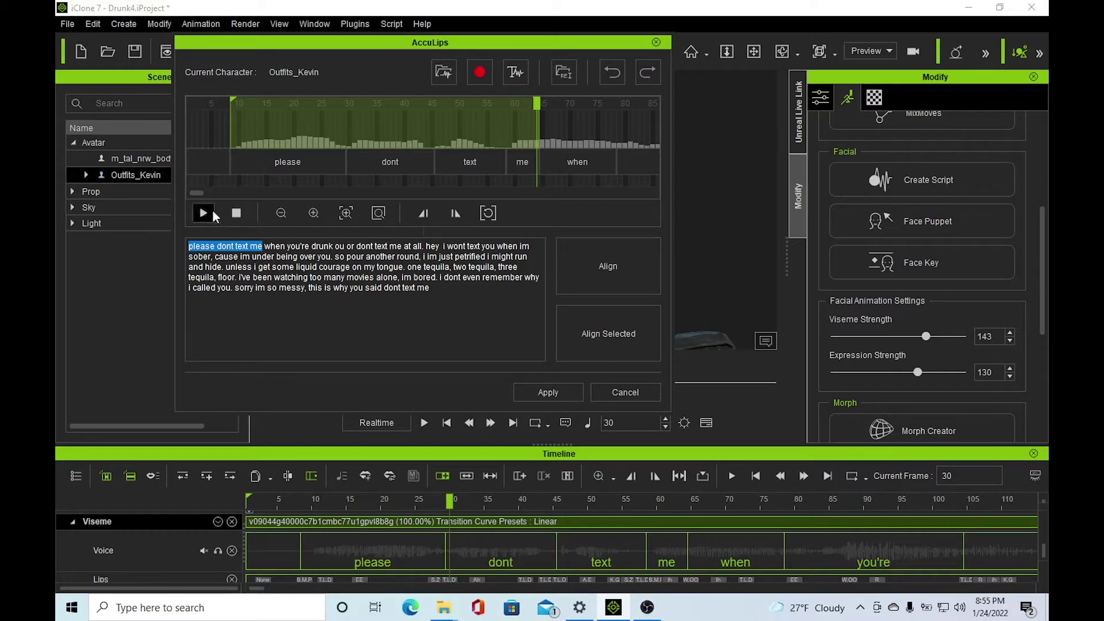
Try adjusting the start of the selected phrase and the boundary between "please" and "dont", and cancel AccuLips without applying
click(232, 94)
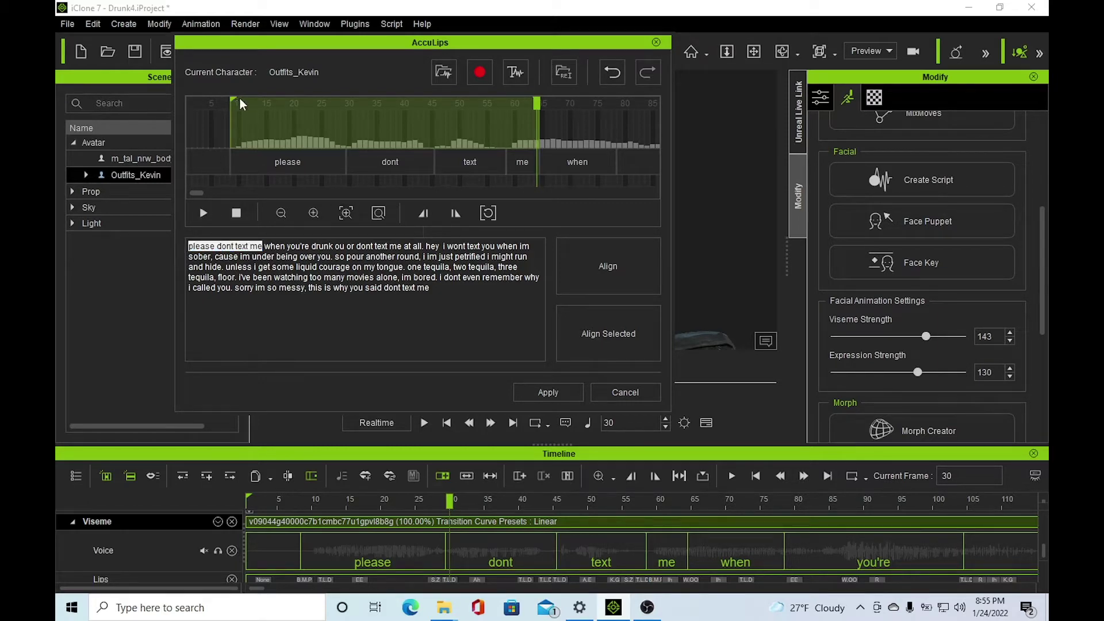
click(239, 99)
drag(240, 99, 229, 101)
drag(350, 164, 346, 161)
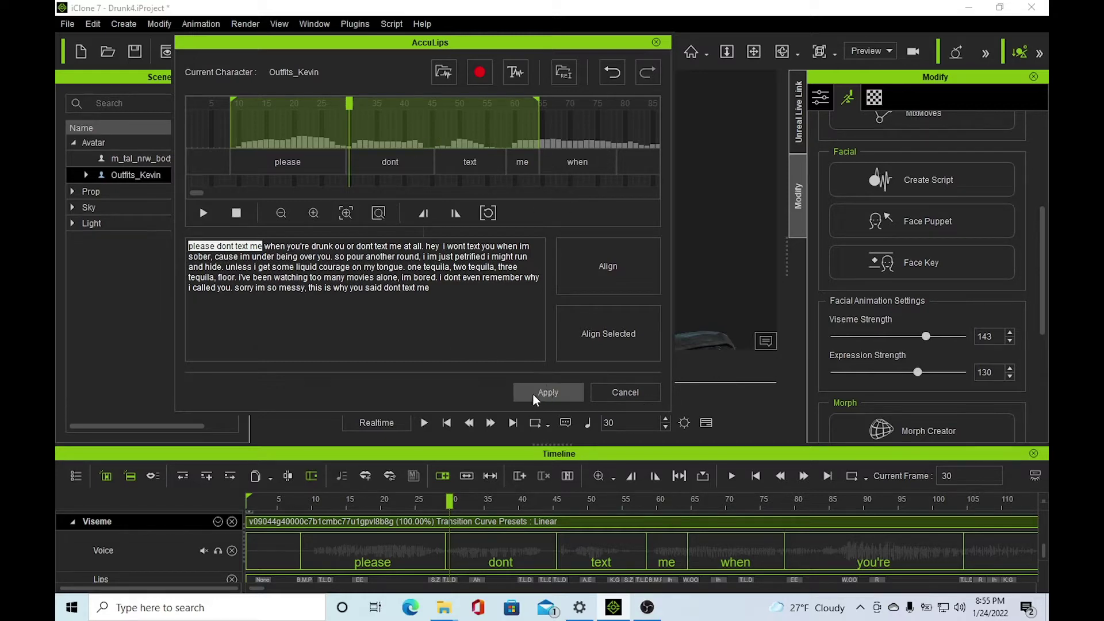
click(632, 394)
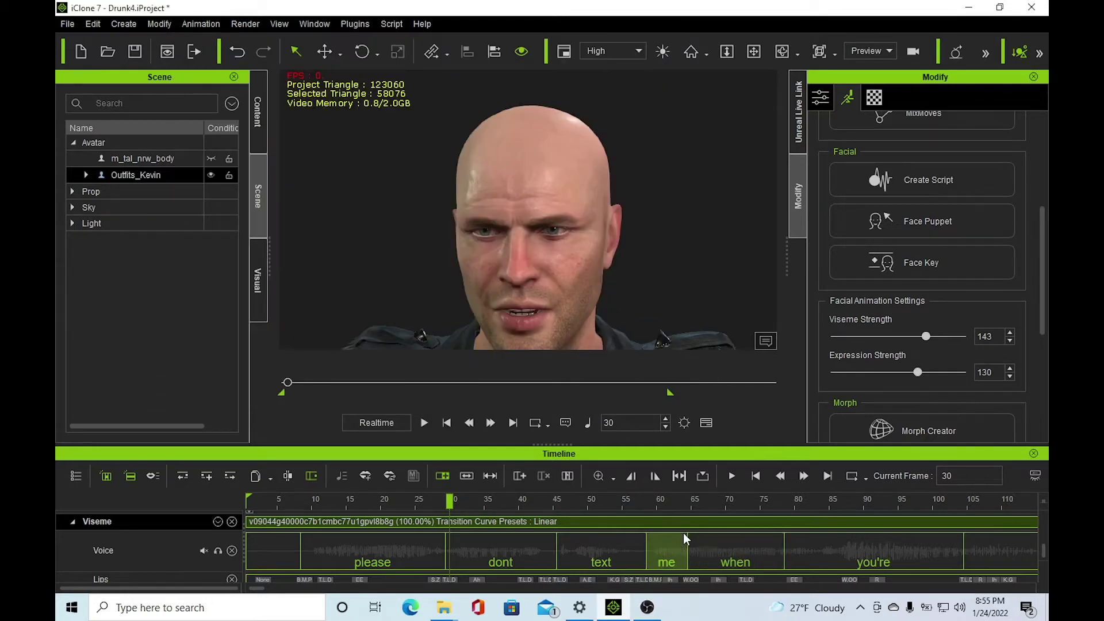
Set the avatar's Expression Strength to 0 and play back part of the lip-sync animation
scroll(622, 558, down, 2)
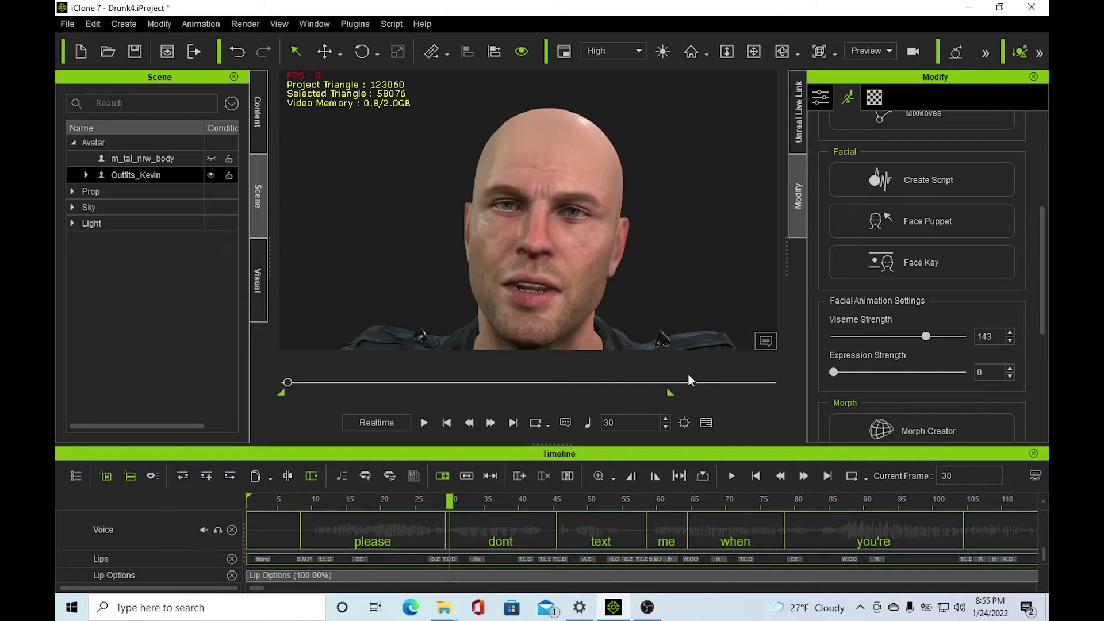
click(424, 422)
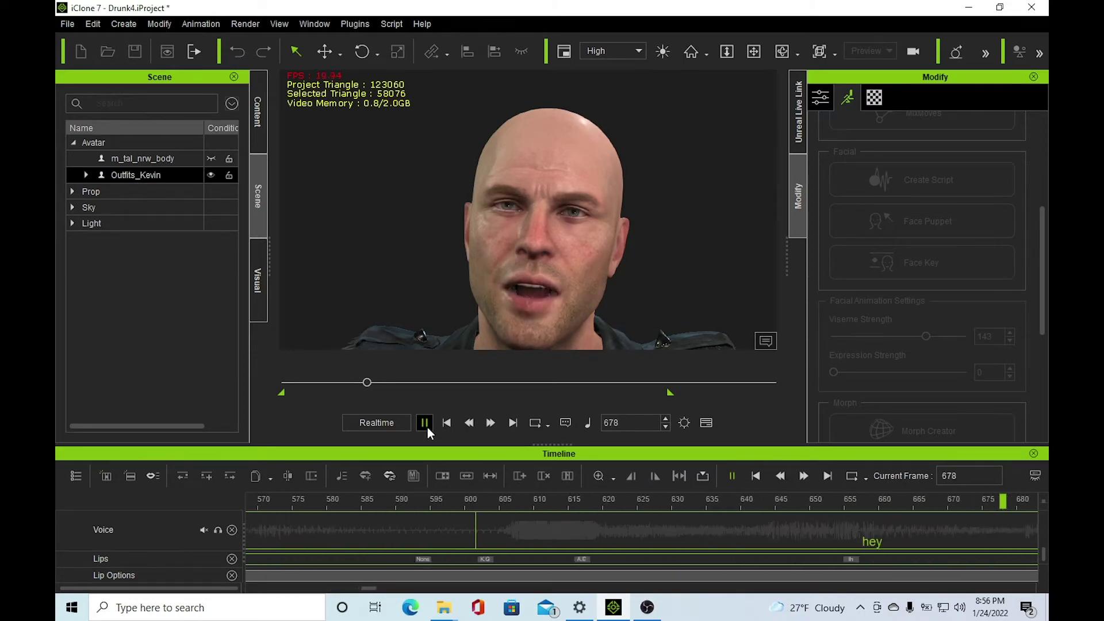
click(427, 426)
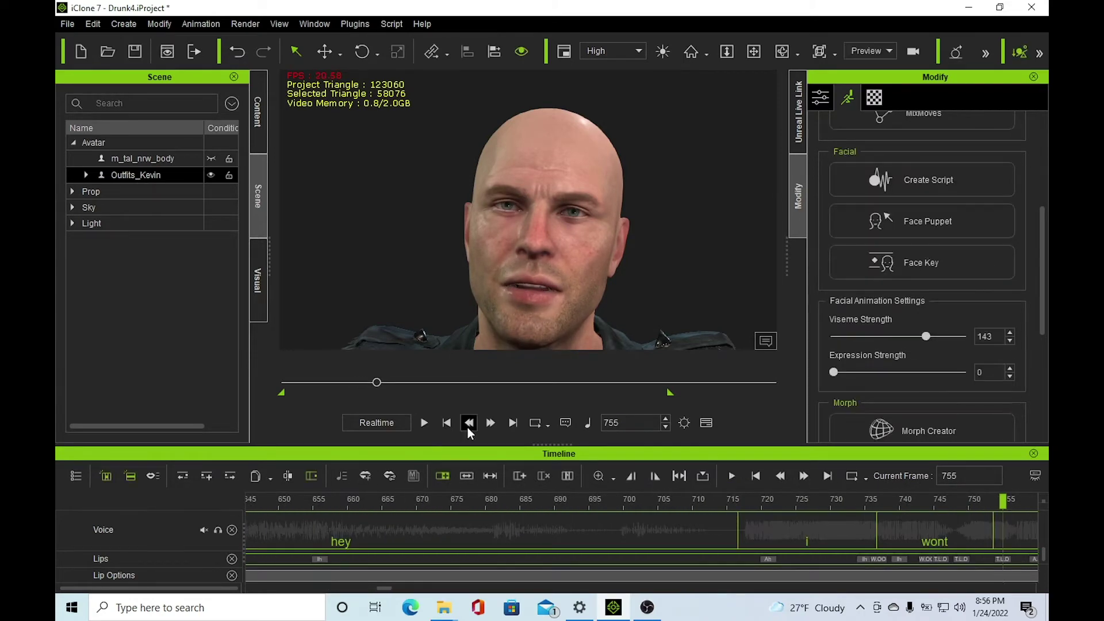
Scrub the animation to the start of the word "wont" and inspect its Ih lip key in the Lips Editor
drag(378, 384, 361, 409)
click(524, 502)
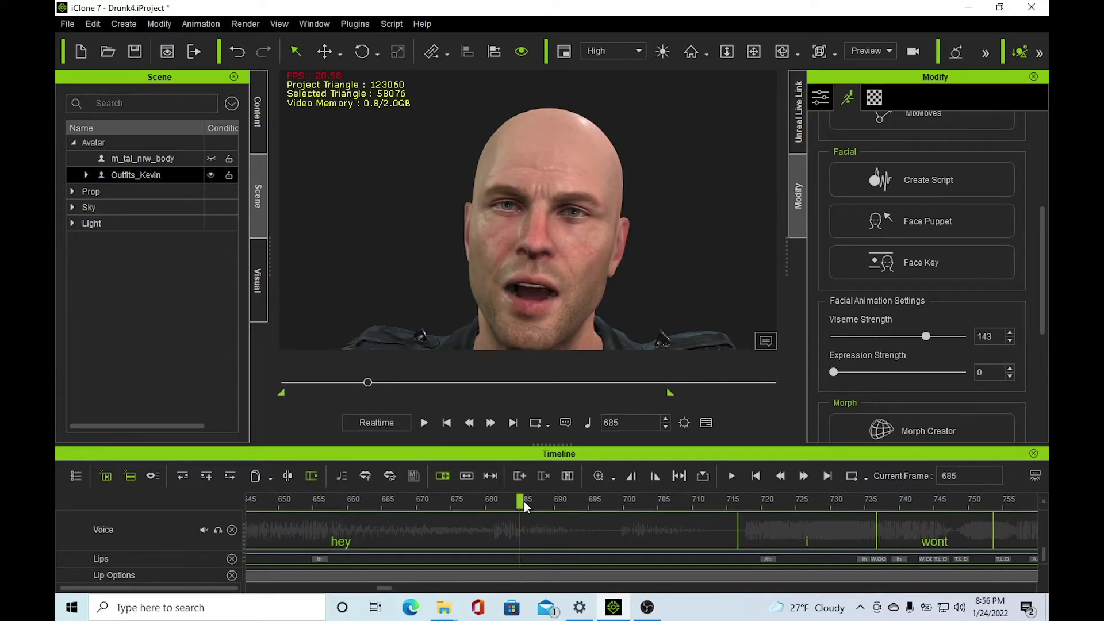
drag(719, 502, 895, 558)
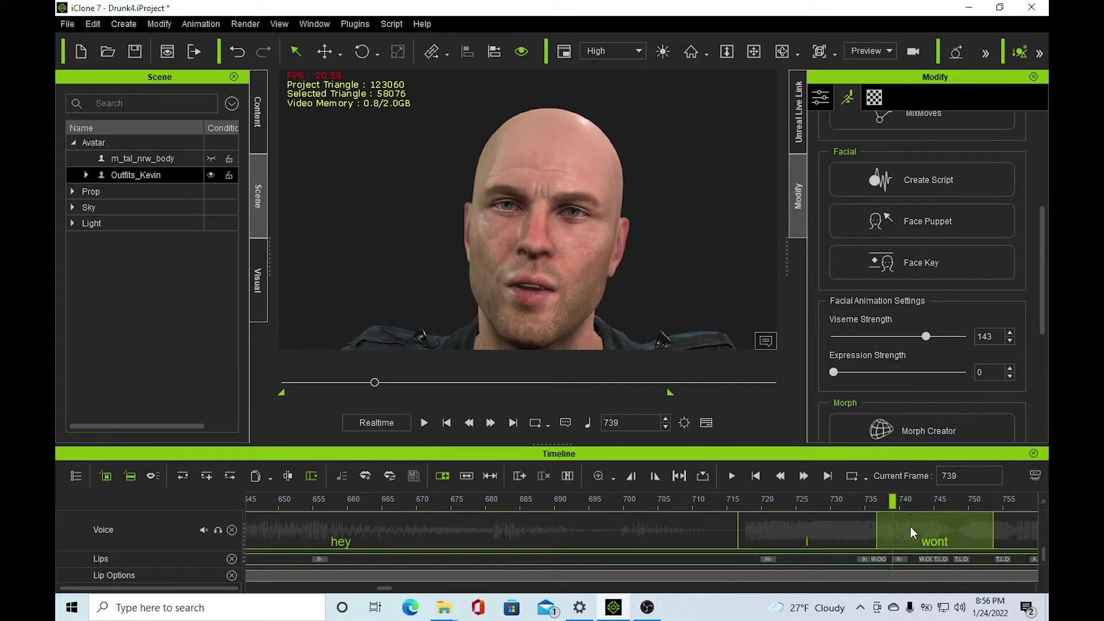
click(903, 558)
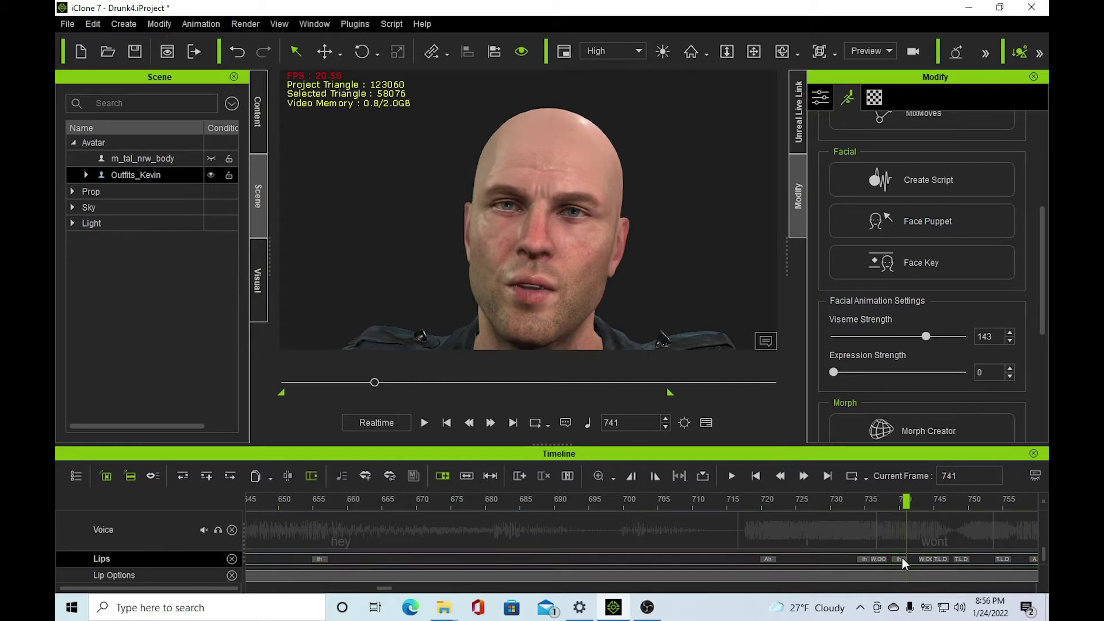
double_click(902, 558)
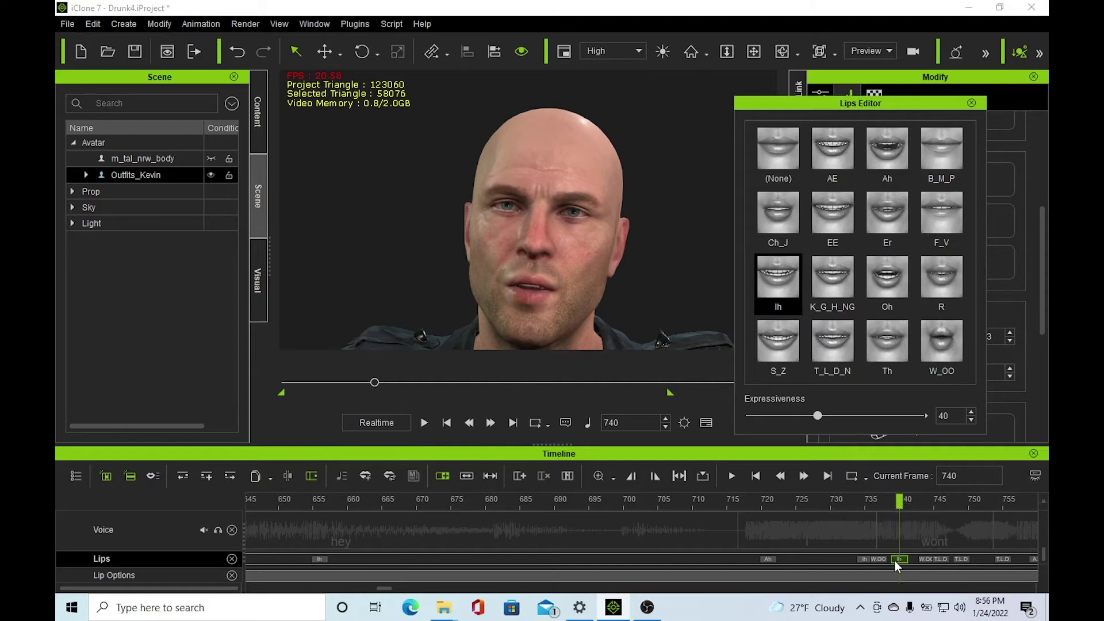
click(971, 103)
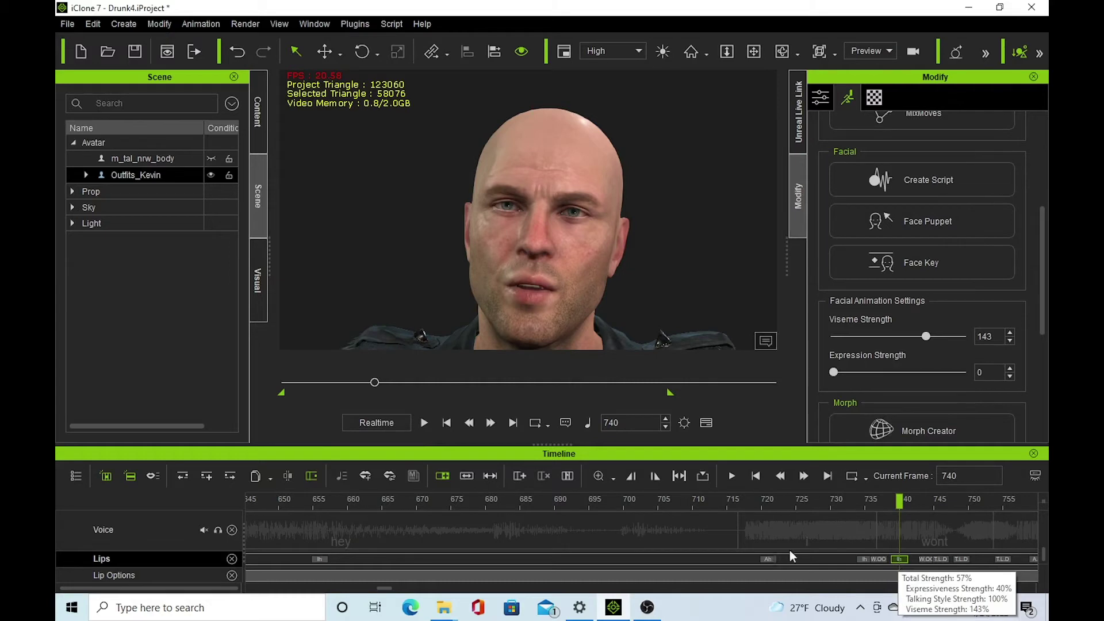
Scrub the animation back to frame 732, within the word "i"
mouse_move(771, 560)
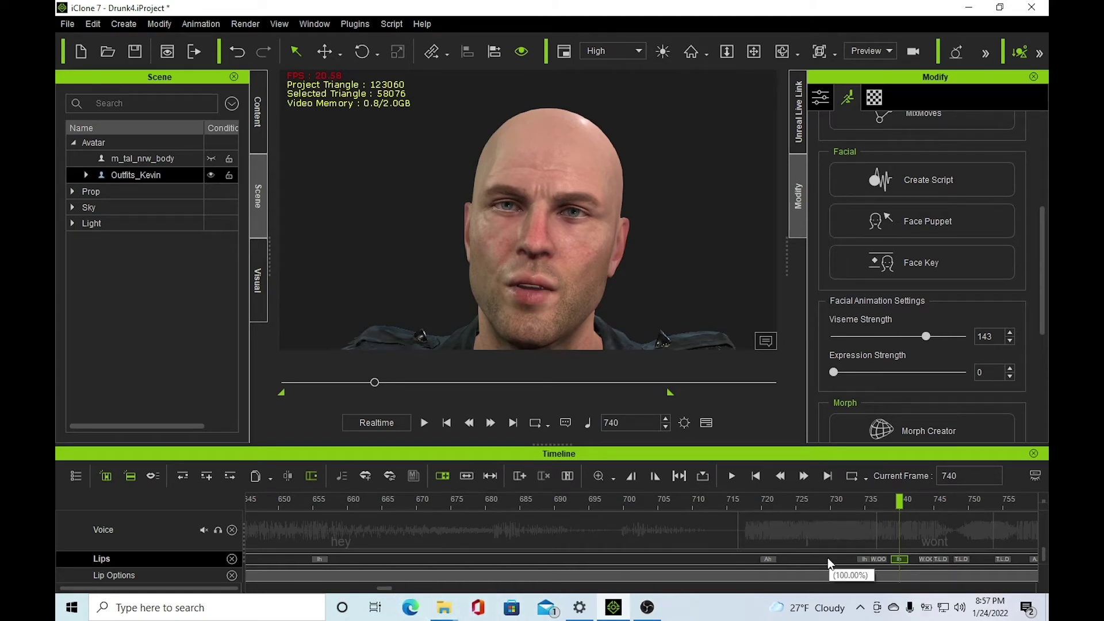
scroll(820, 534, up, 1)
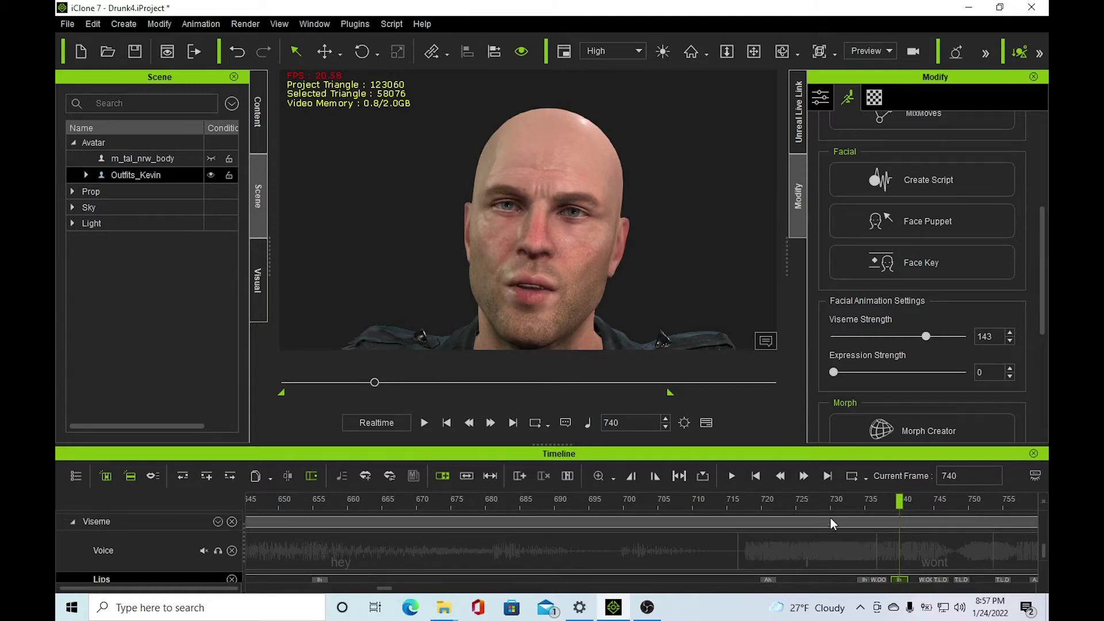
drag(899, 495, 844, 516)
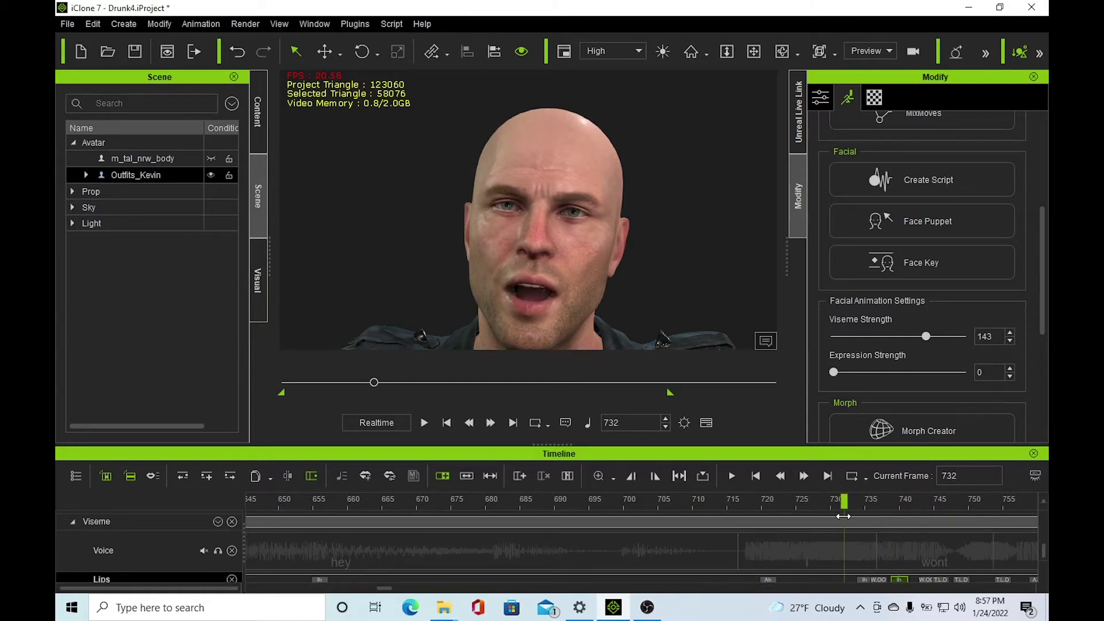
Open the Talking Style Editor for the viseme clip, look through its presets and close it without changing the preset
click(513, 523)
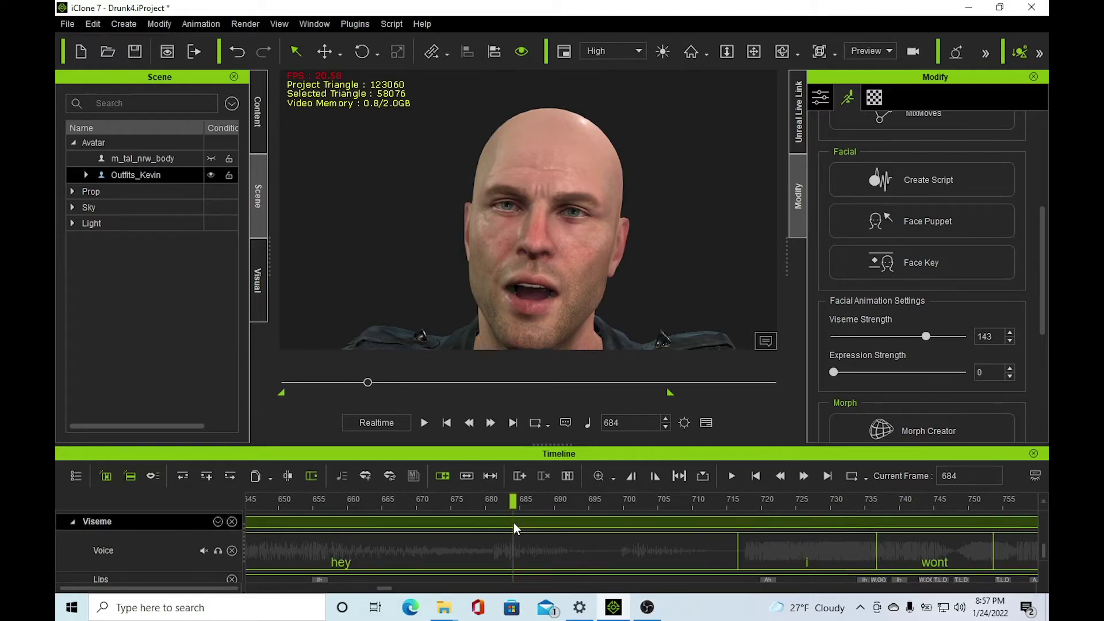
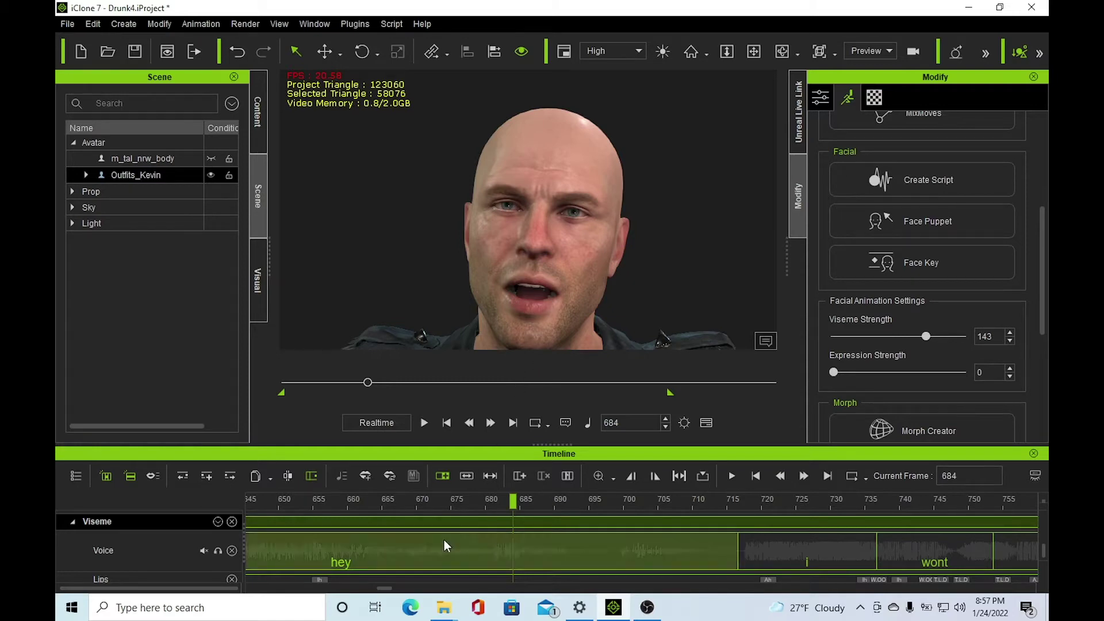
right_click(453, 526)
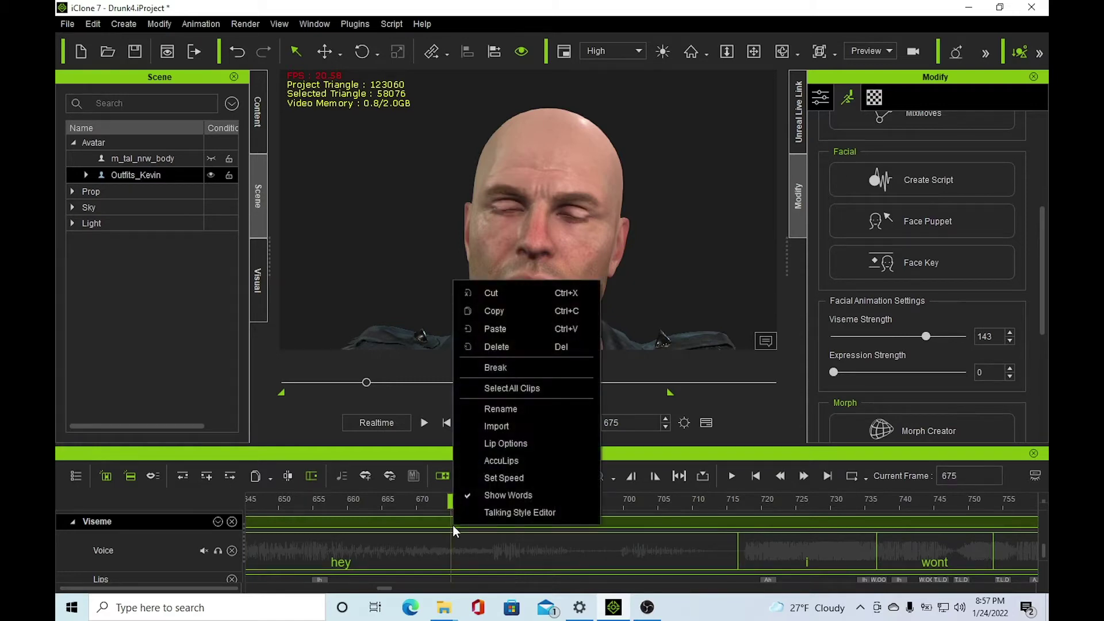
click(536, 515)
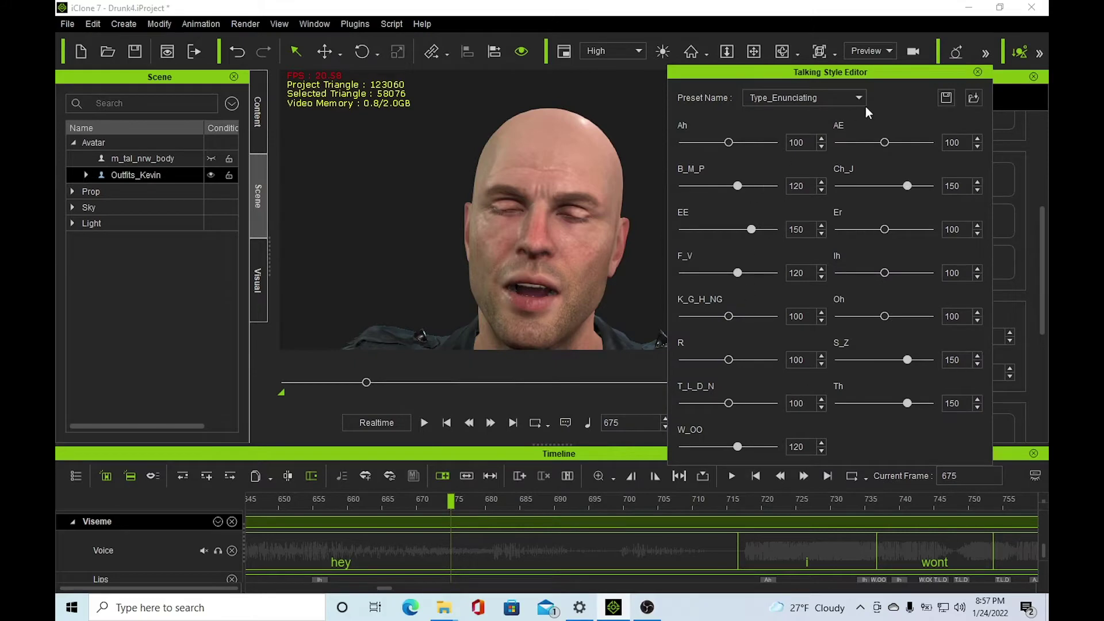
click(861, 104)
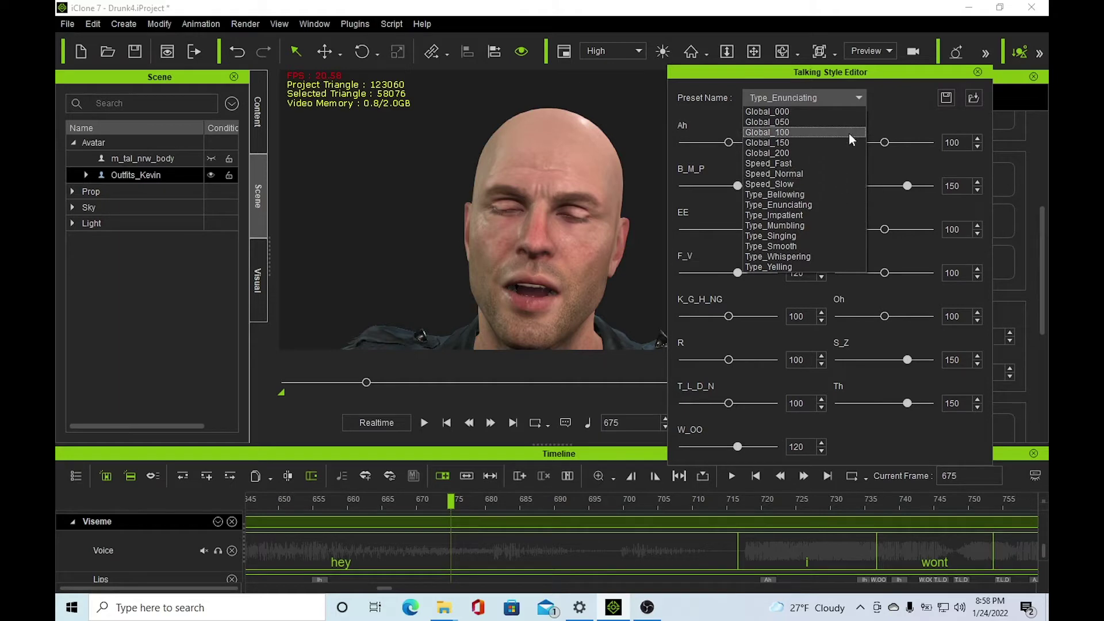
click(823, 70)
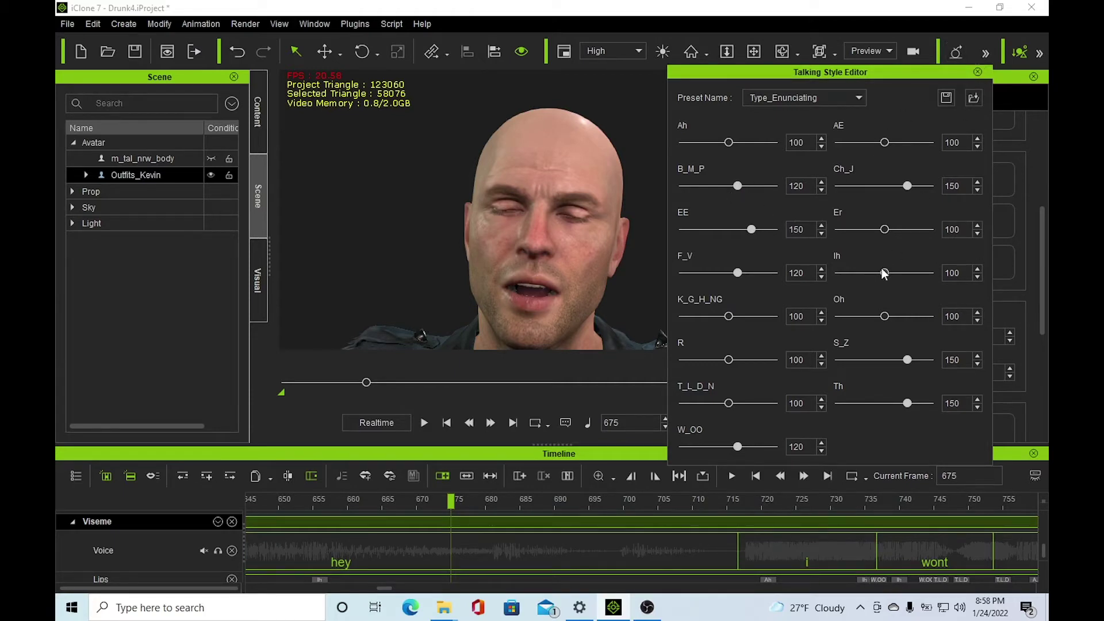
click(977, 73)
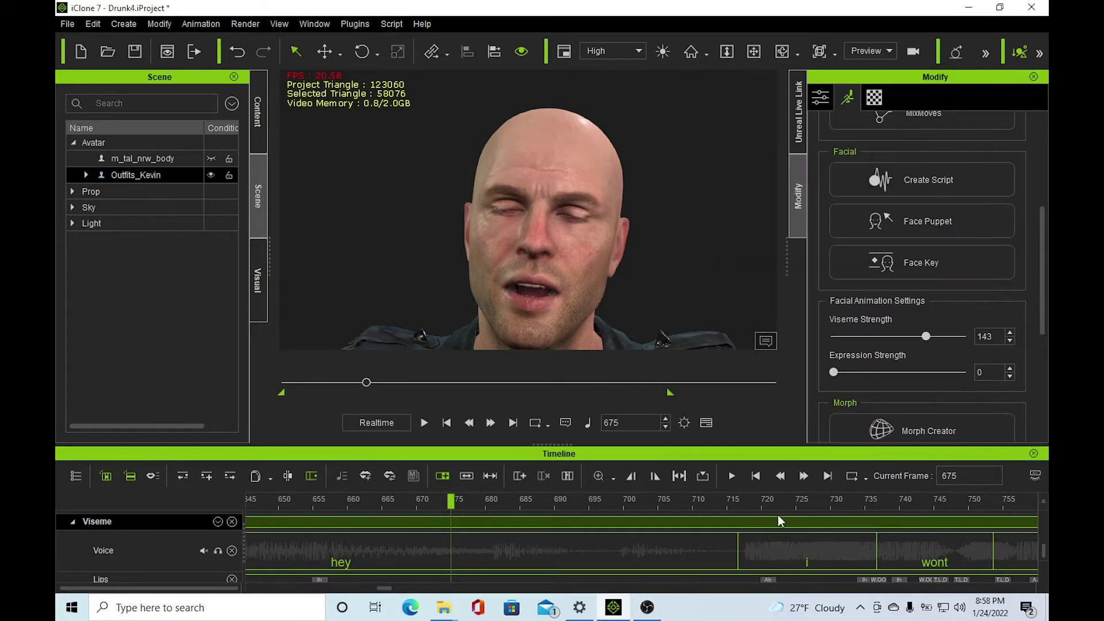
Set the viseme clip's full-mouth Smooth value to 4 in Lip Options and confirm
right_click(703, 520)
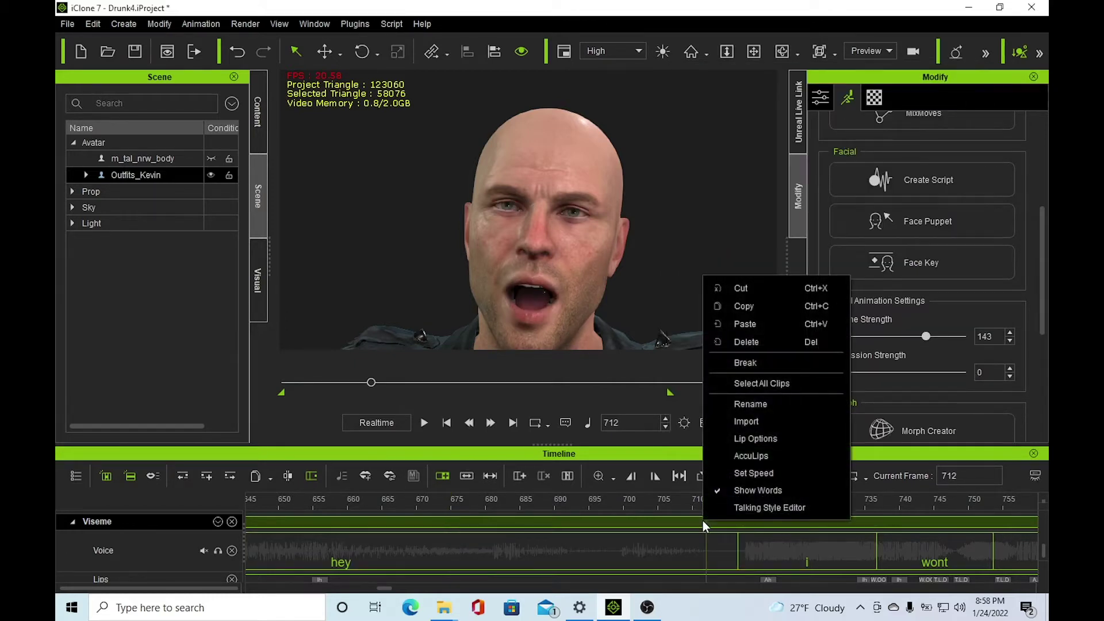
click(771, 437)
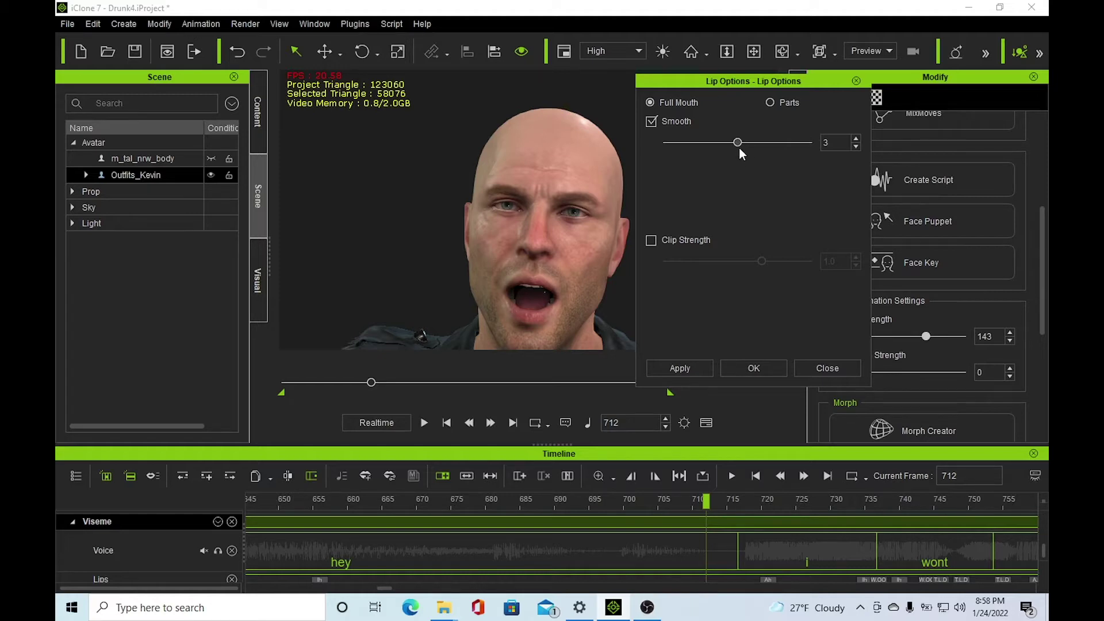
drag(739, 85, 747, 146)
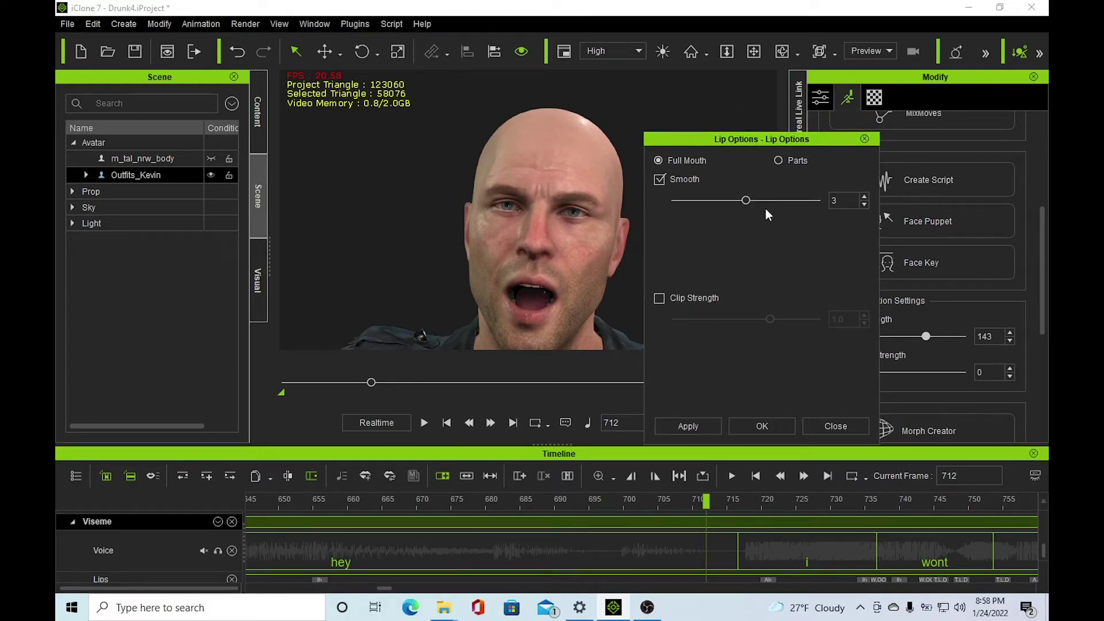
scroll(596, 552, down, 1)
scroll(596, 552, up, 1)
scroll(595, 553, up, 1)
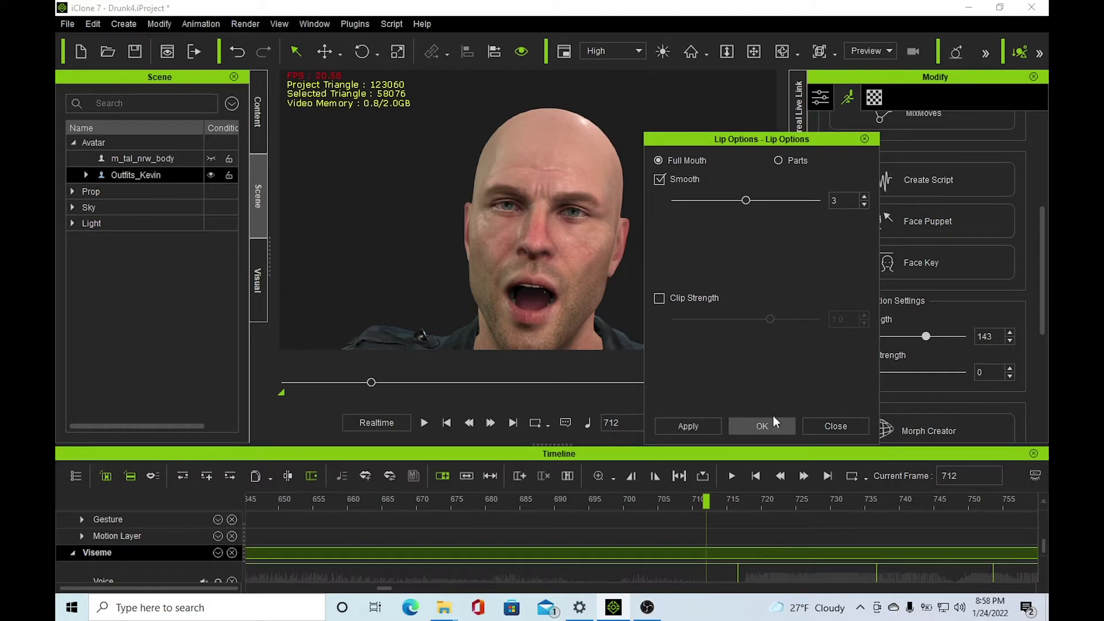
drag(747, 200, 782, 200)
click(730, 422)
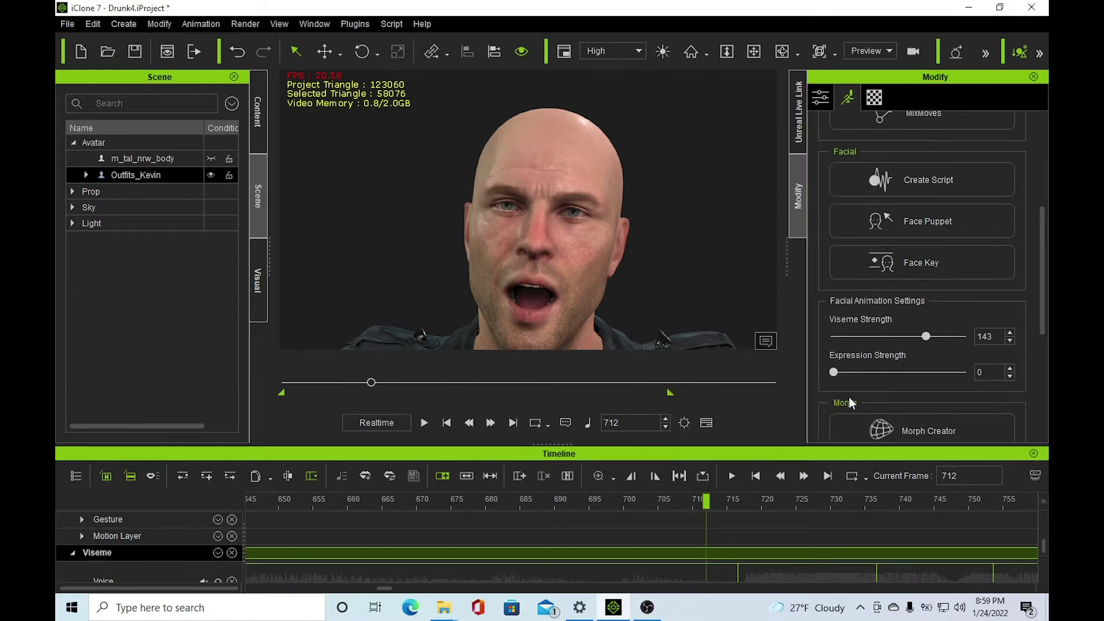
Try enabling Clip Strength in the viseme clip's Lip Options and close the options without applying
right_click(747, 549)
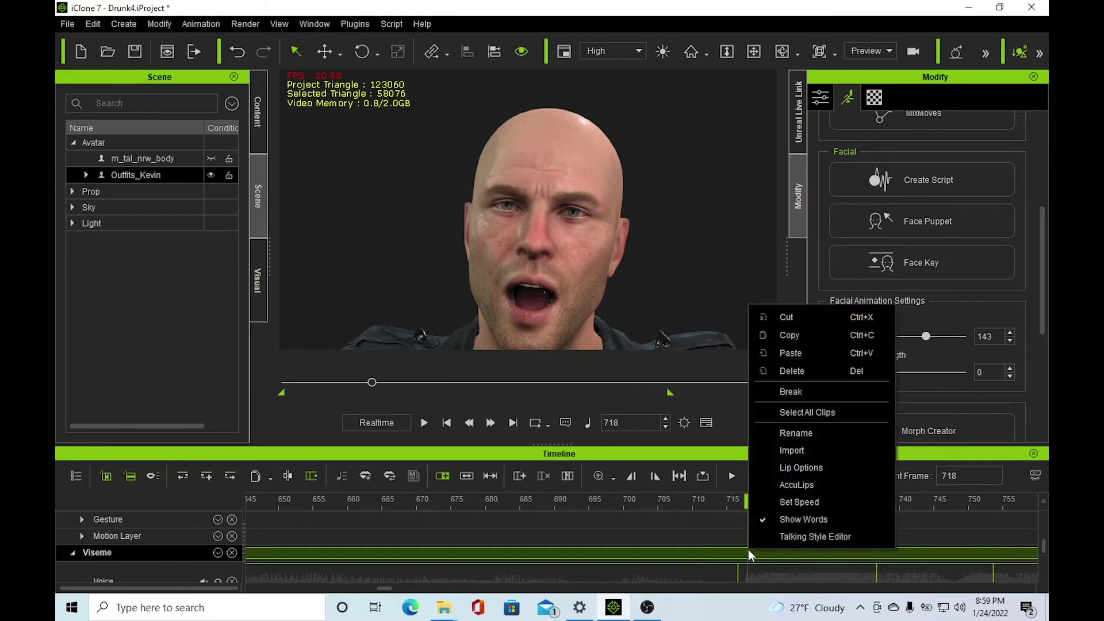
click(794, 471)
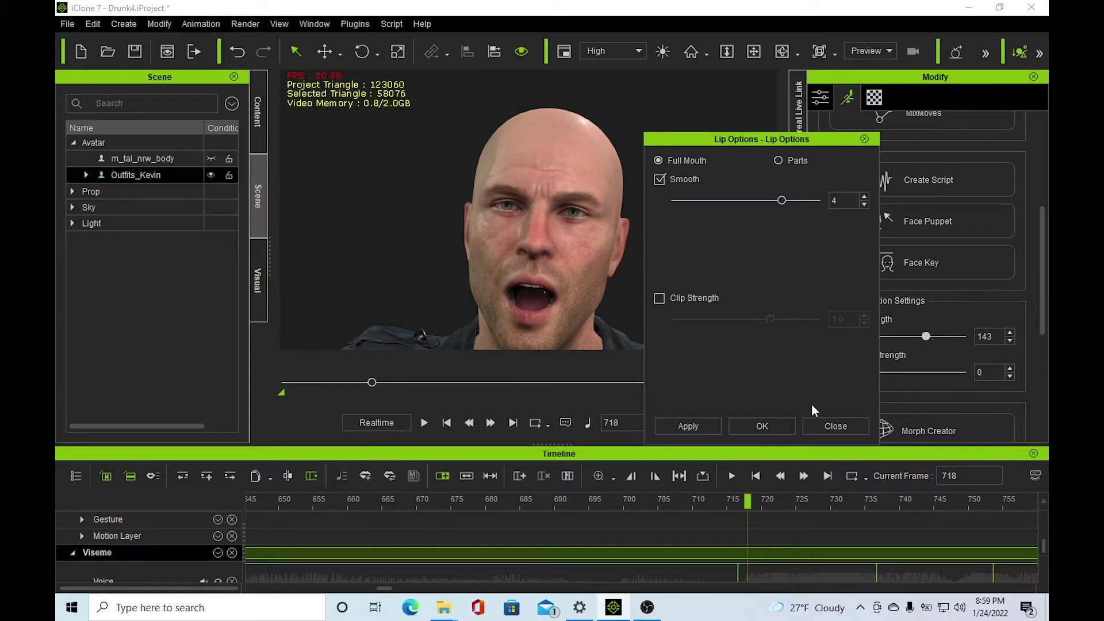
click(659, 298)
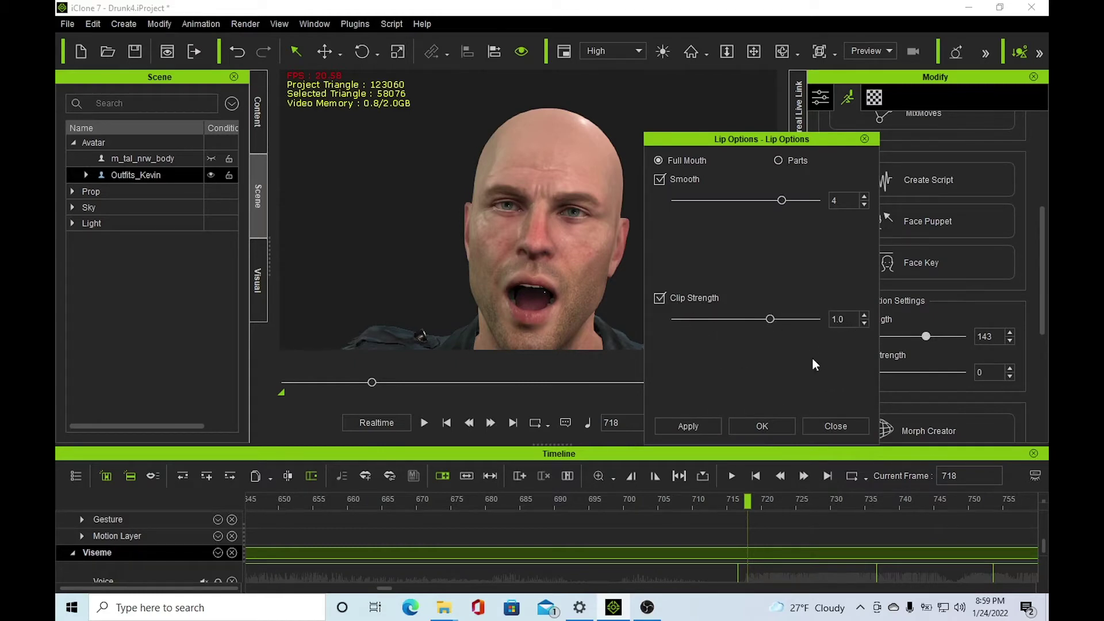
click(834, 425)
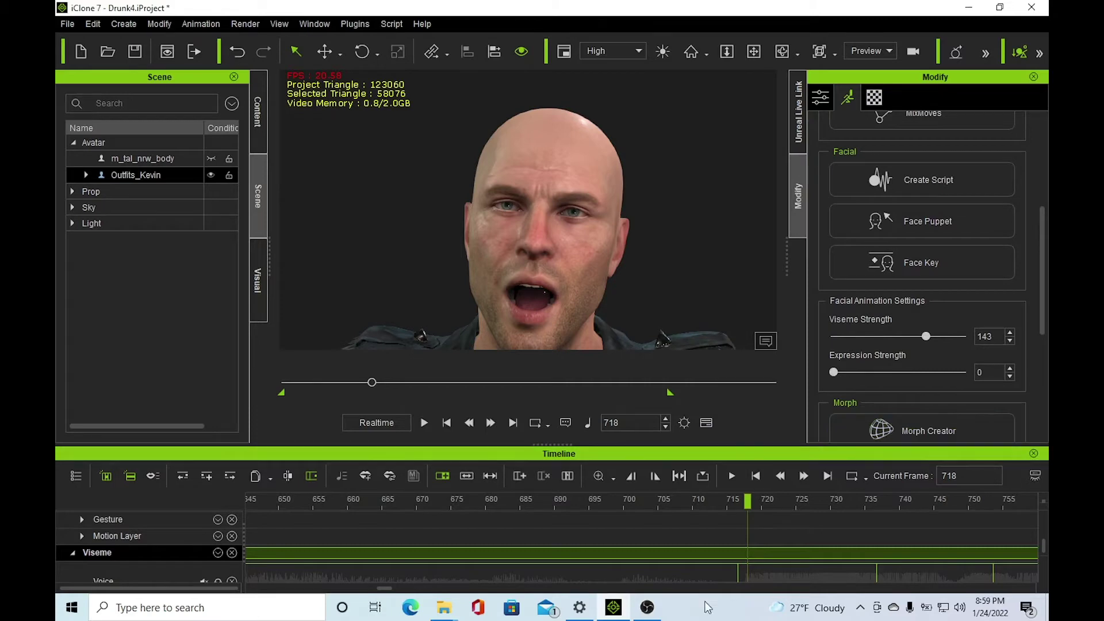
Open Motion LIVE and activate the LIVE FACE gear for facial capture on Outfits_Kevin
scroll(723, 549, down, 3)
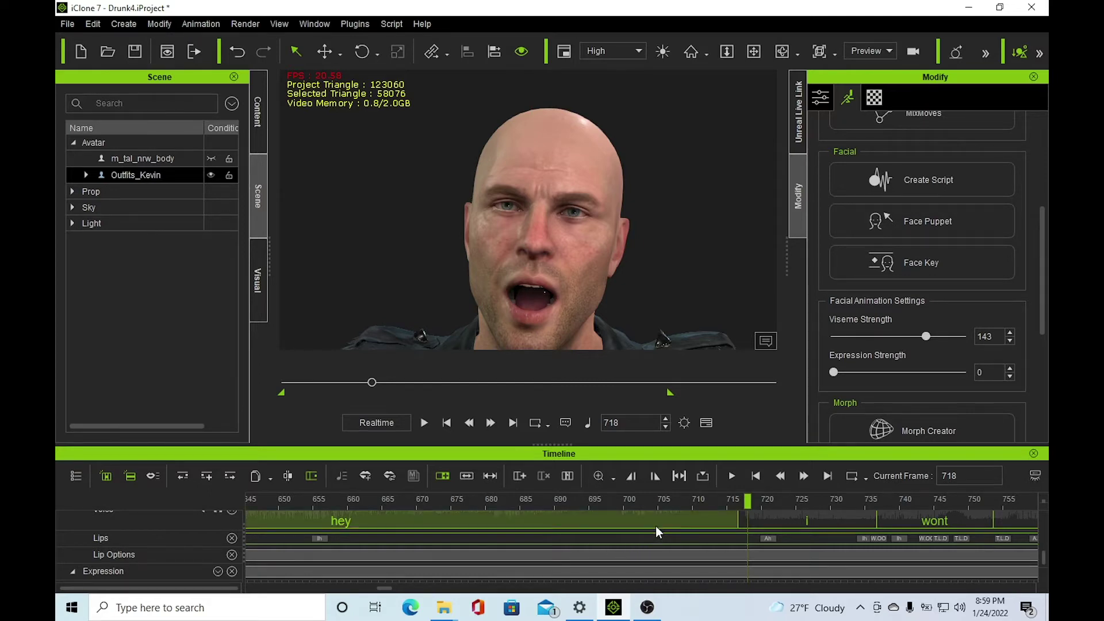
scroll(656, 532, down, 2)
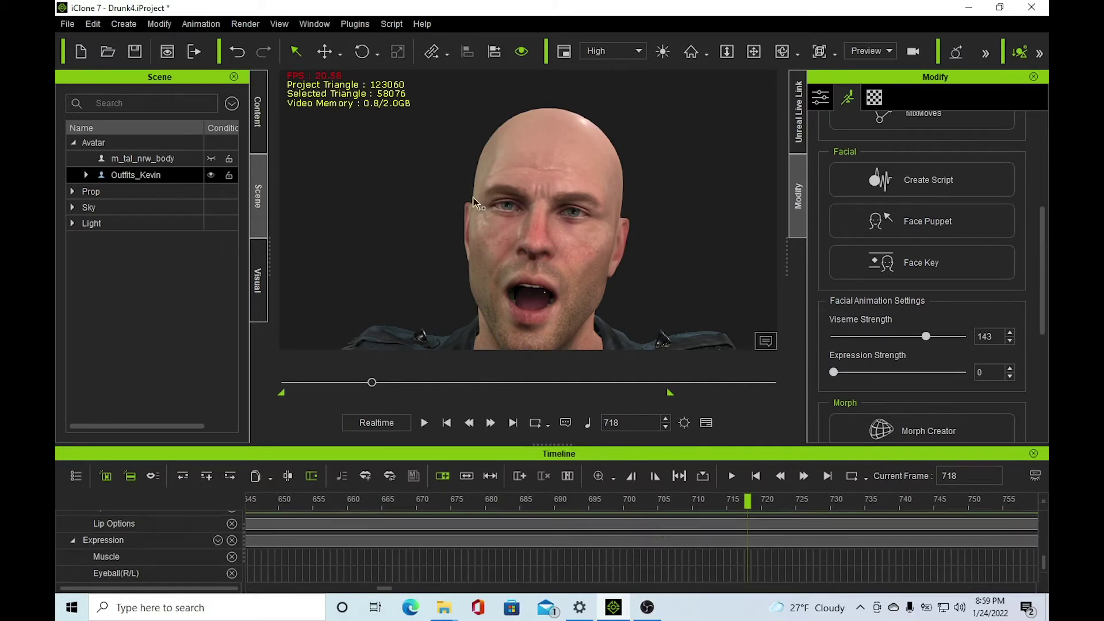
click(355, 24)
mouse_move(384, 79)
click(588, 83)
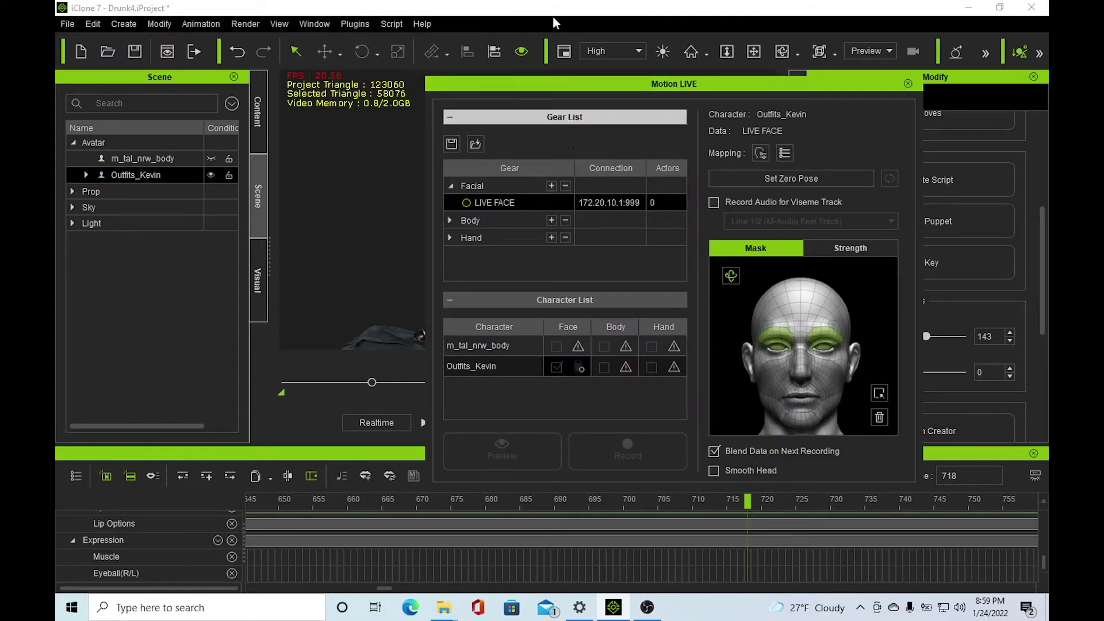
click(465, 204)
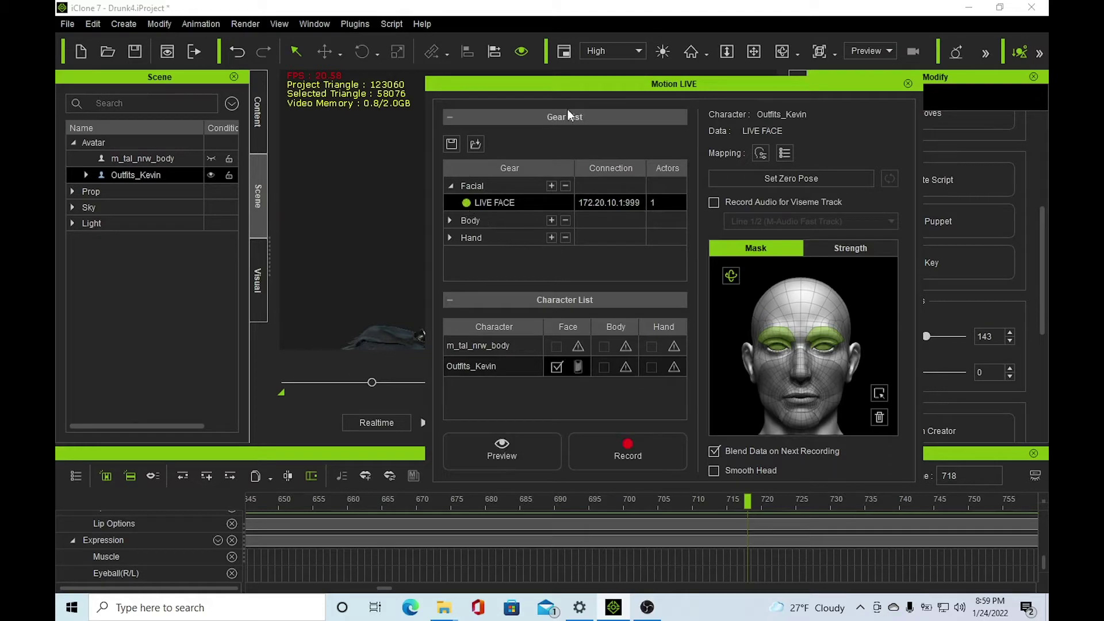
drag(564, 91, 705, 48)
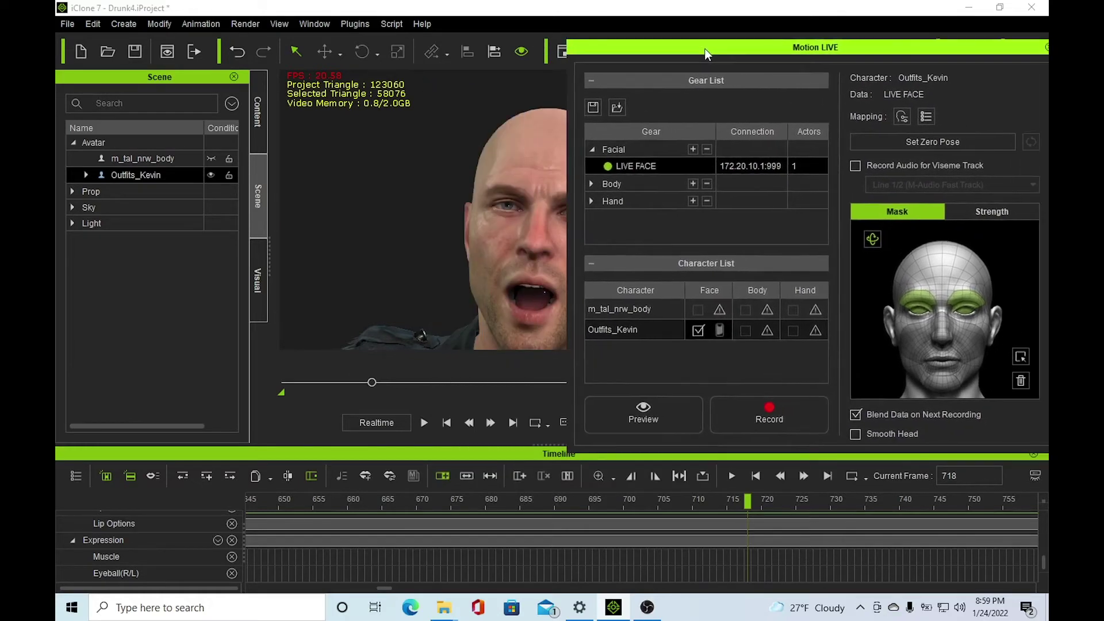
Change the Motion LIVE facial mask to exclude the brows and eyes and include the nose, cheeks, mouth and jaw
click(919, 299)
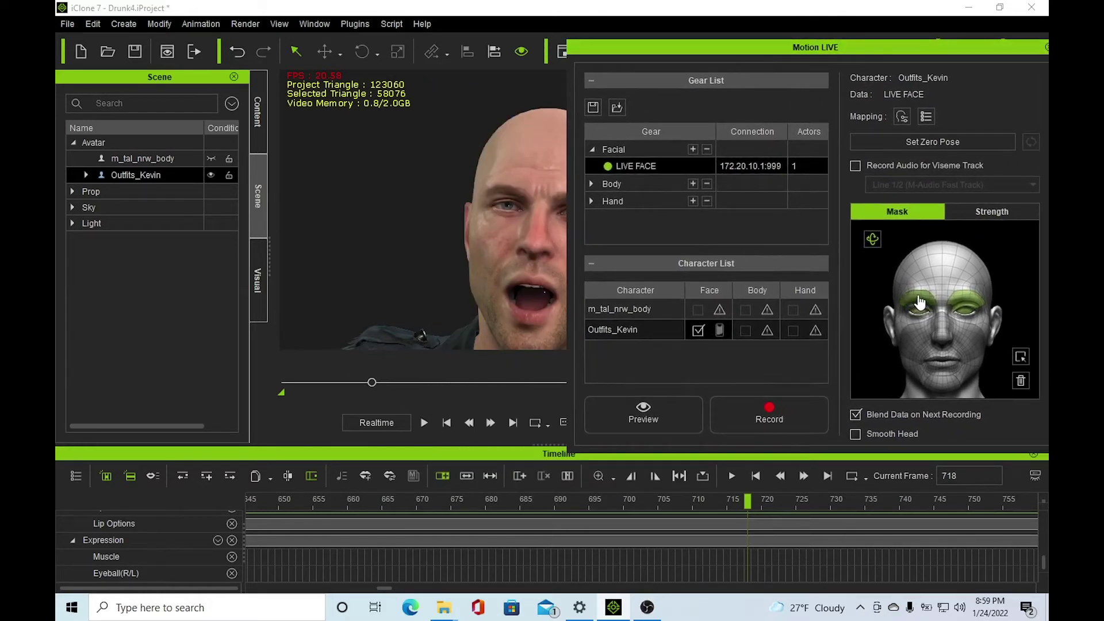
click(971, 300)
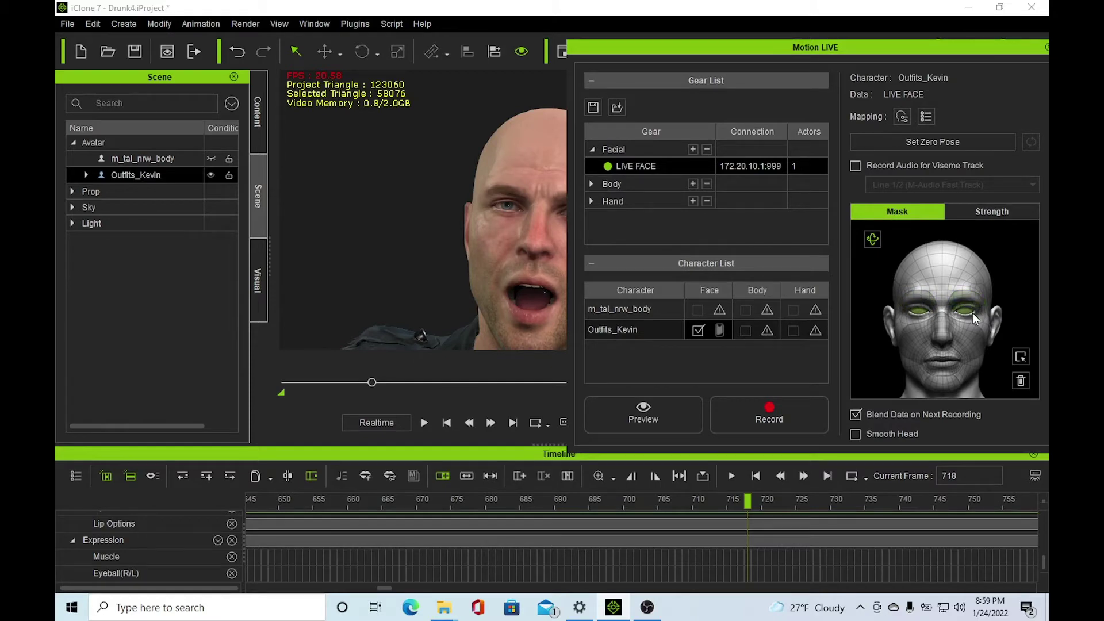
click(972, 313)
click(916, 320)
click(955, 368)
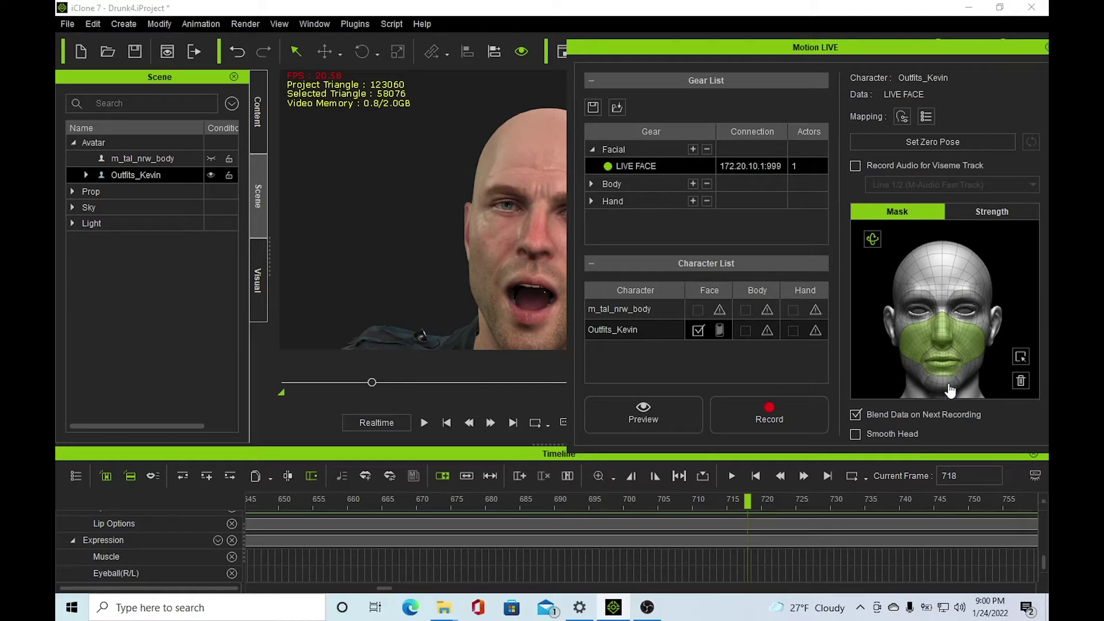
drag(922, 52, 874, 57)
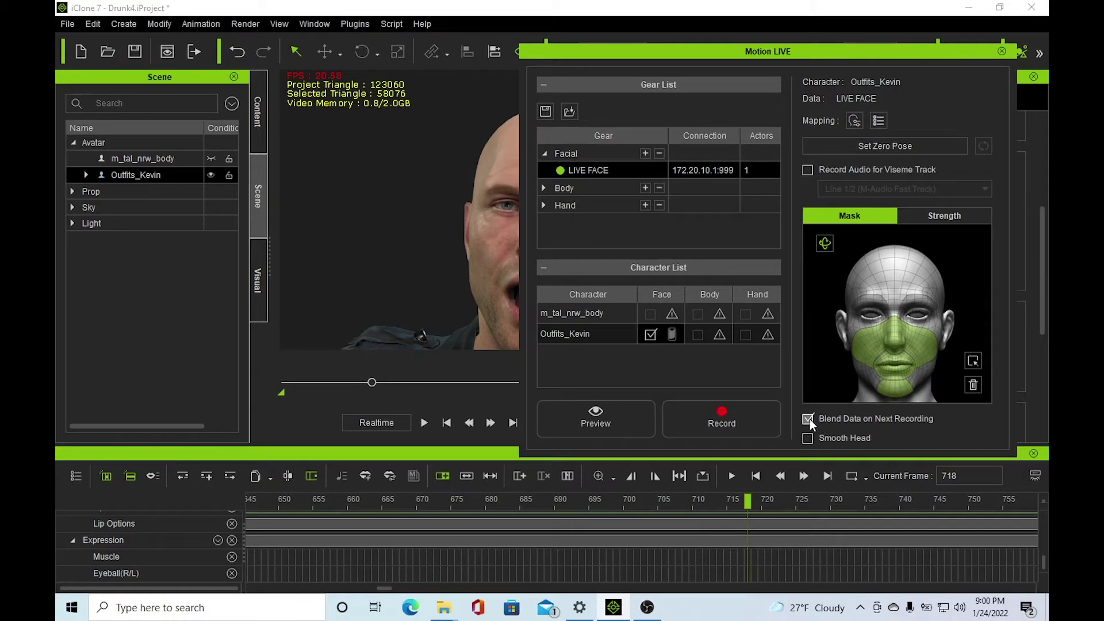
Review the Motion LIVE facial strength settings and set Jaw to 71
click(942, 216)
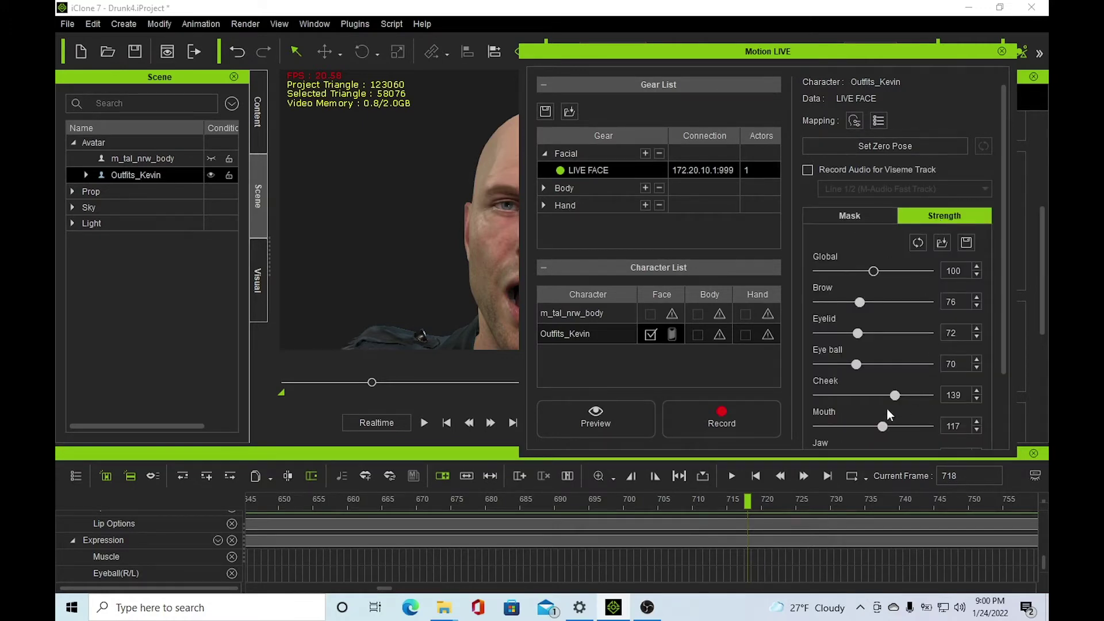
drag(1003, 297, 1006, 363)
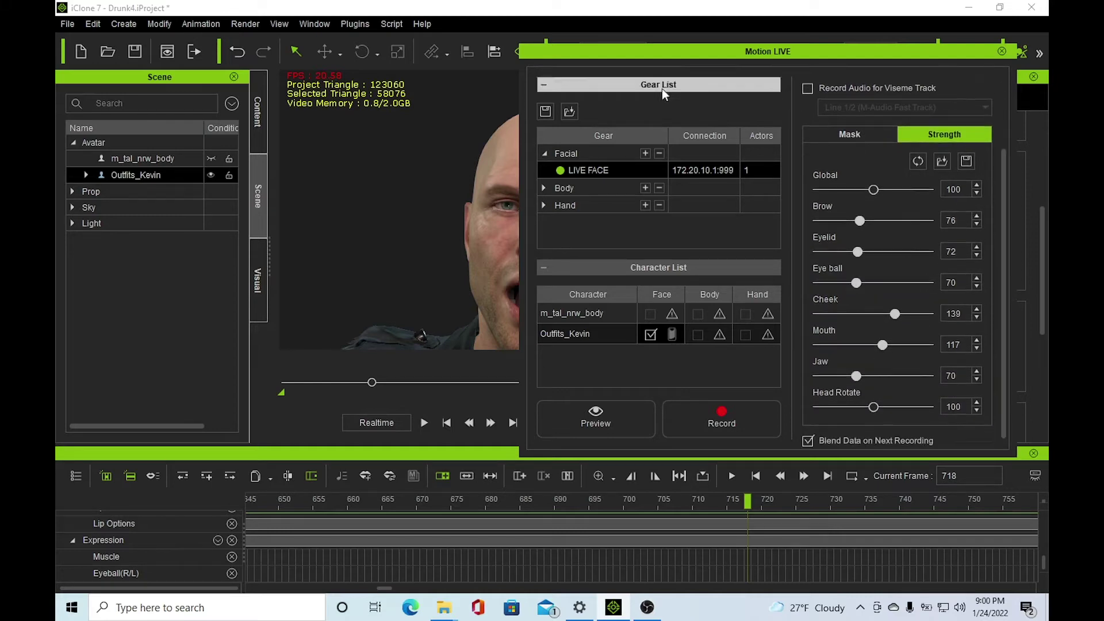
drag(620, 54, 731, 52)
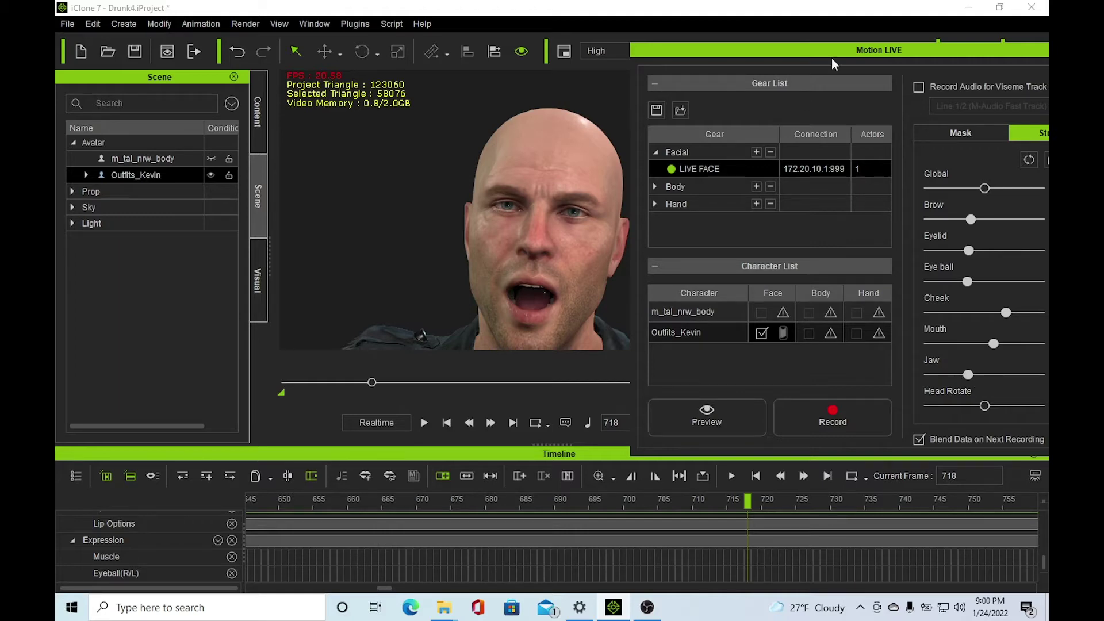
Set the avatar's Viseme Strength to 0 and Expression Strength to 102
drag(834, 52, 447, 91)
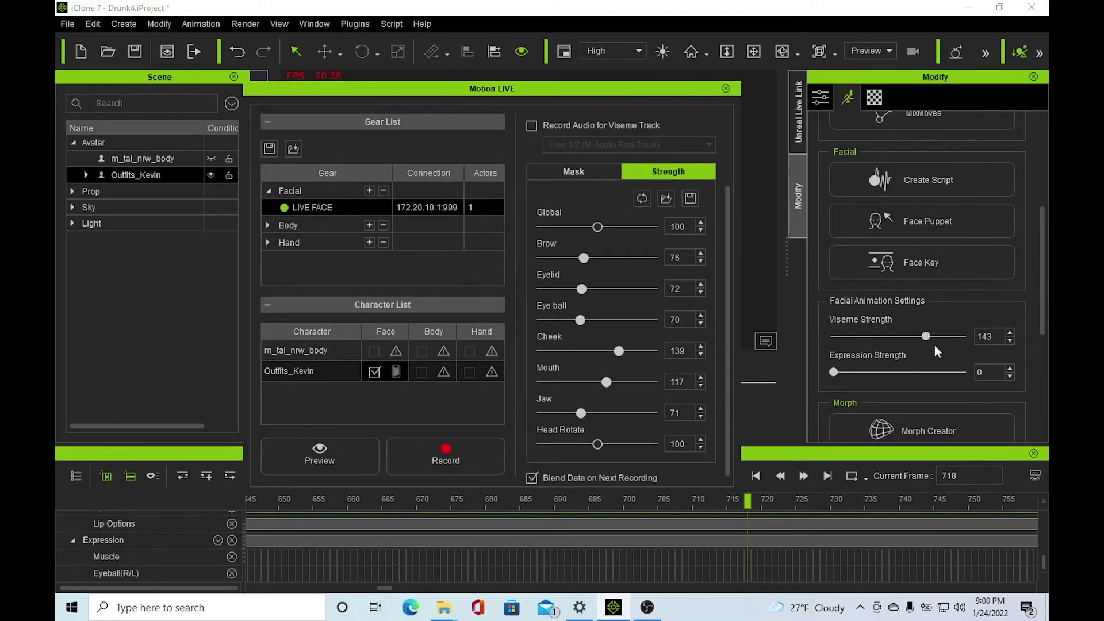
drag(926, 337, 905, 374)
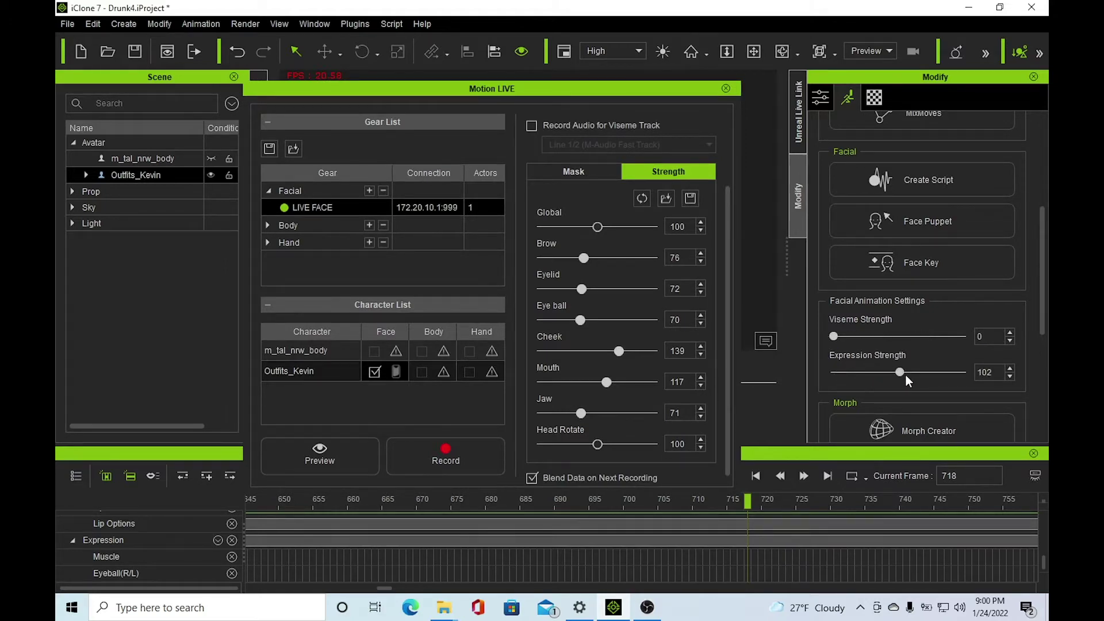
Preview the live facial capture on Outfits_Kevin twice, moving the Motion LIVE window aside to watch the face
drag(520, 99, 847, 91)
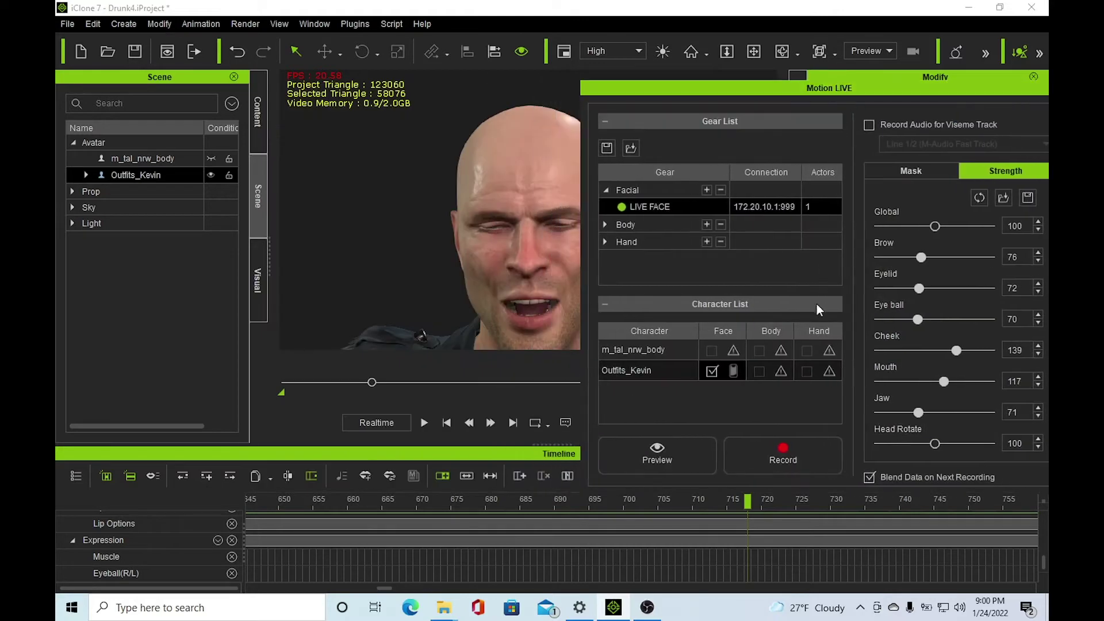
click(687, 455)
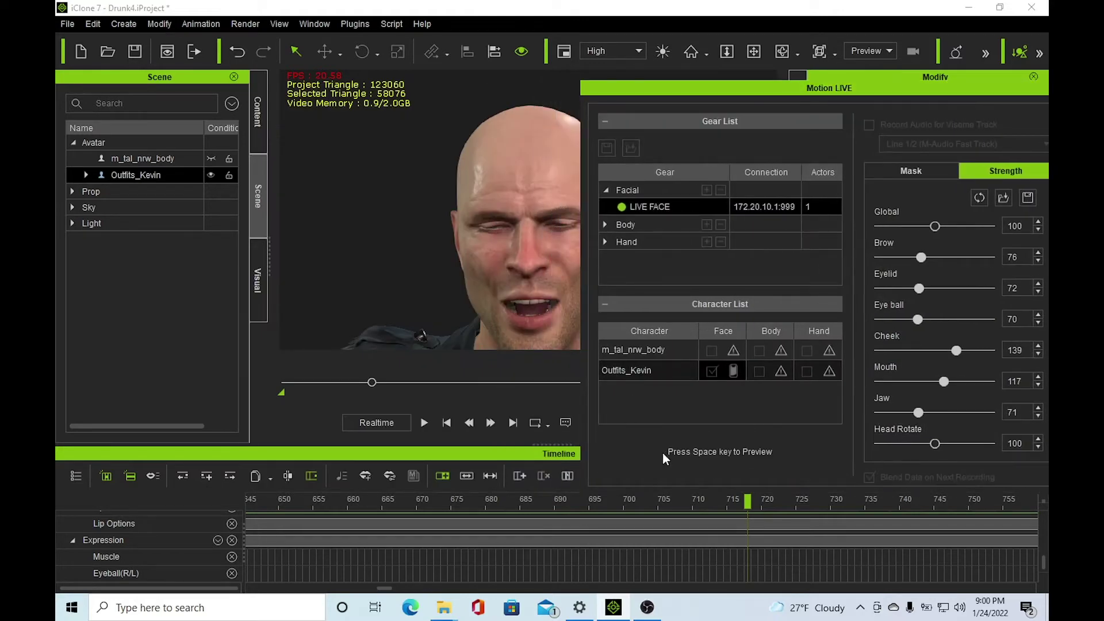
click(424, 424)
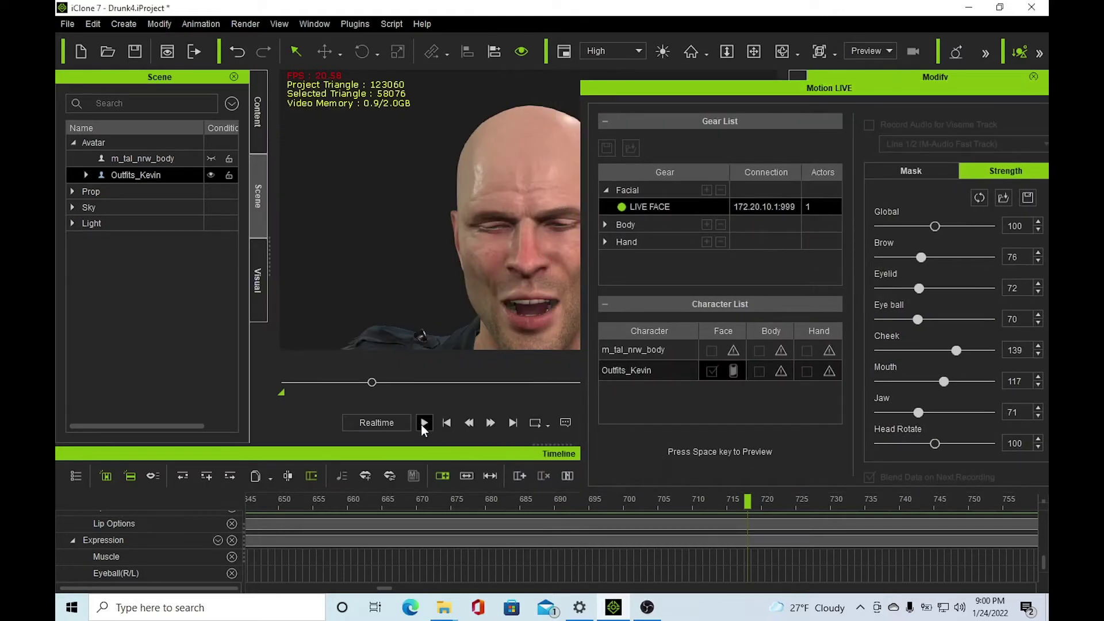
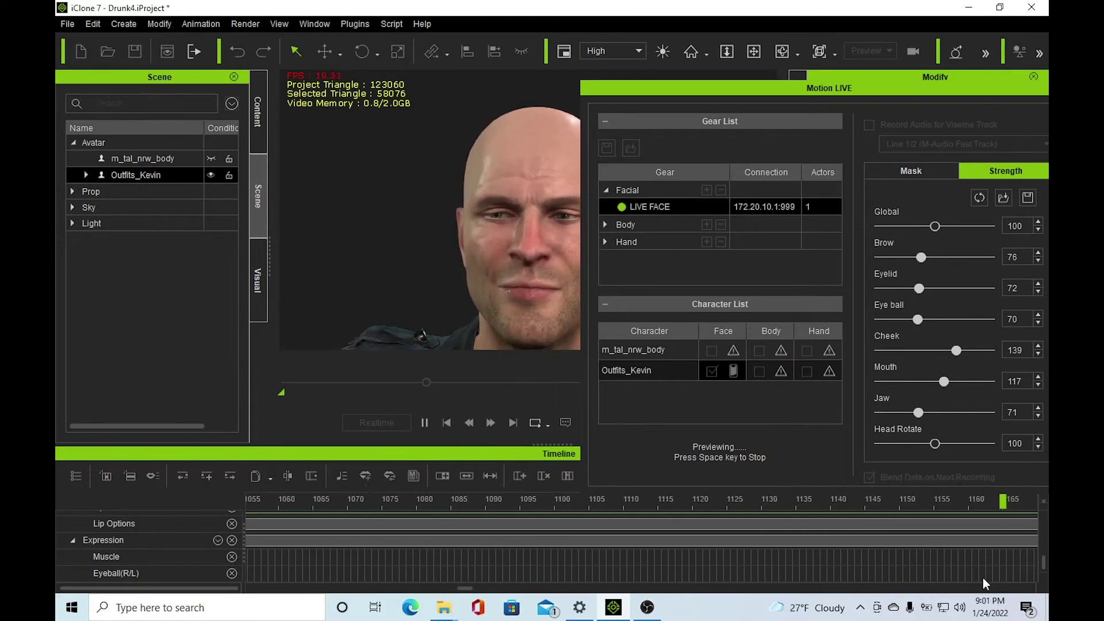
key(space)
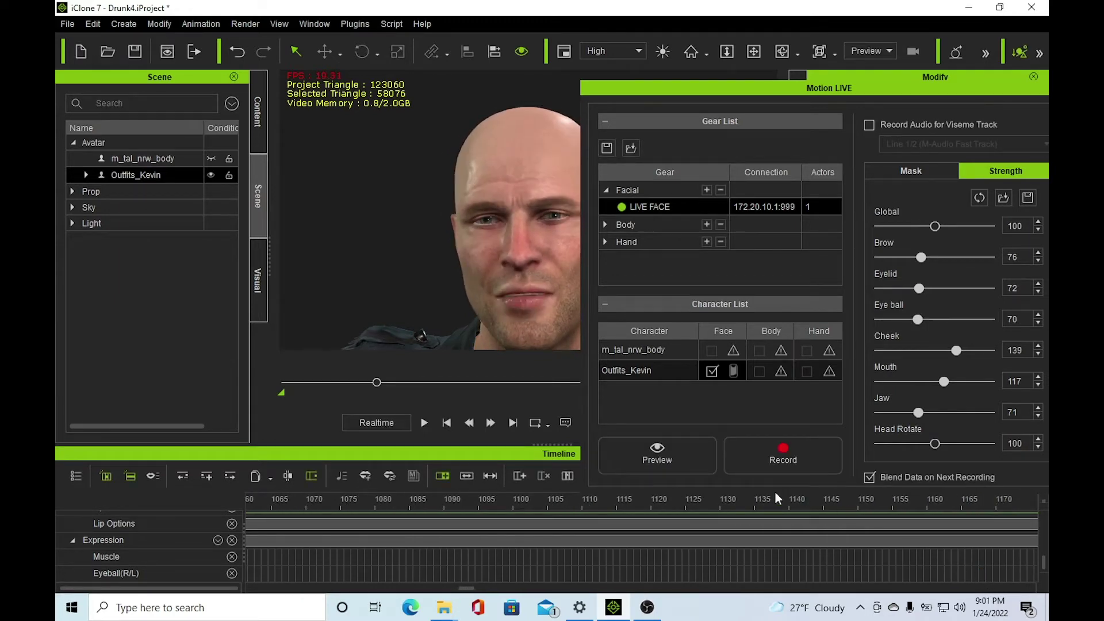
click(671, 457)
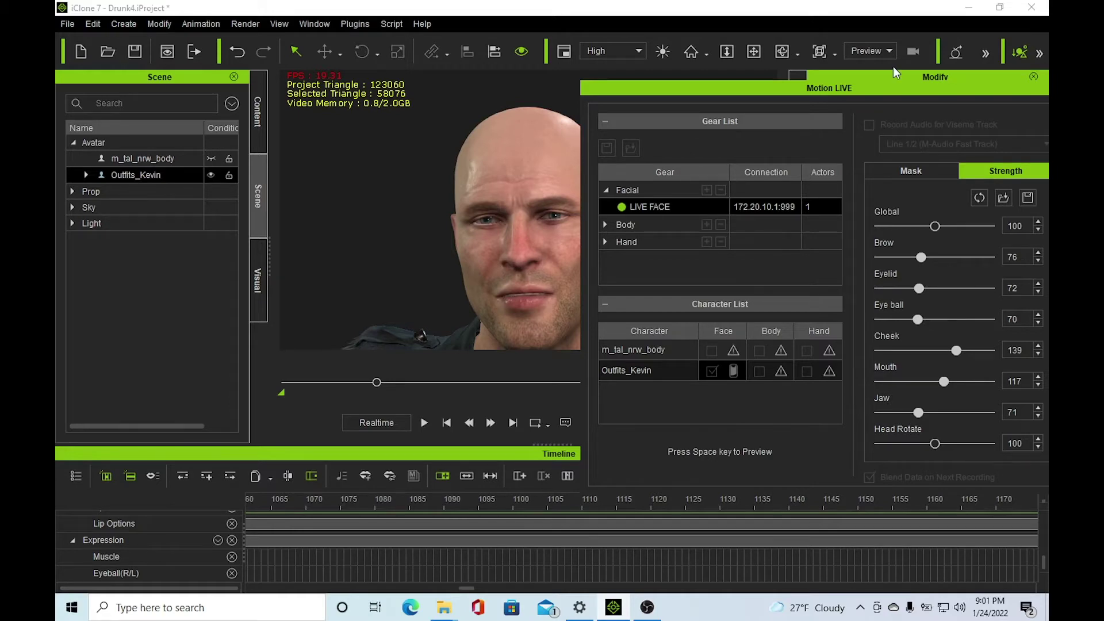
drag(873, 88, 833, 100)
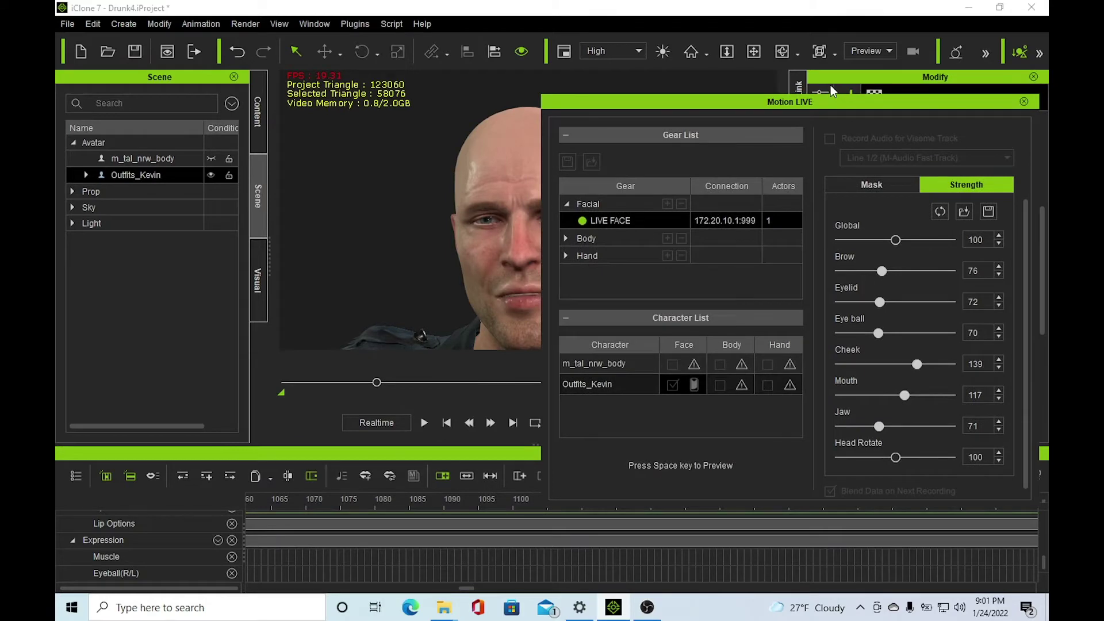
key(space)
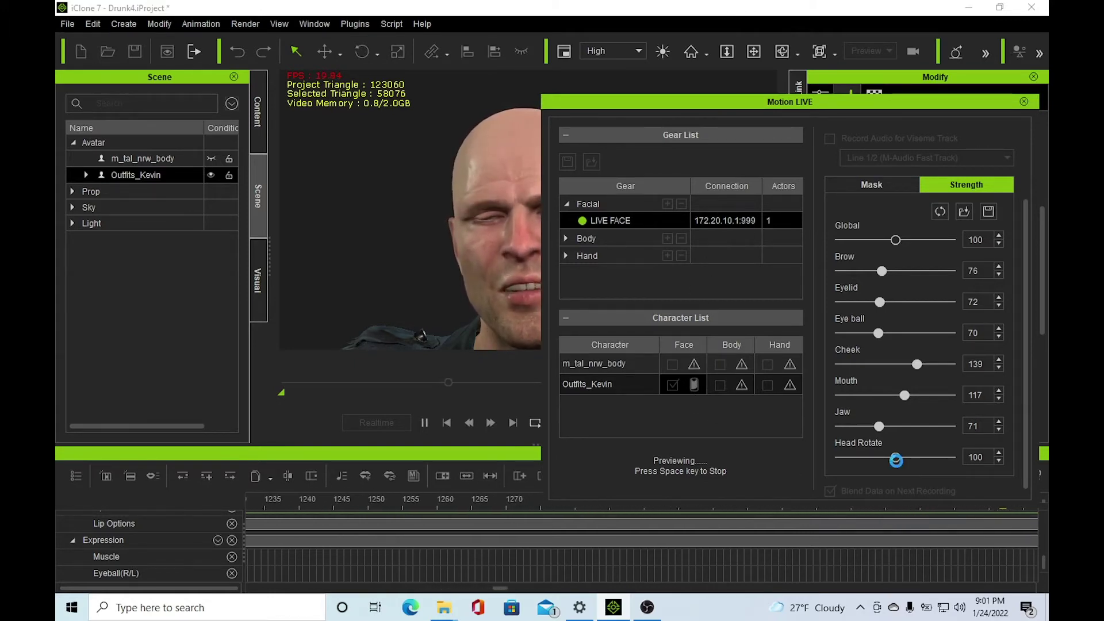
key(space)
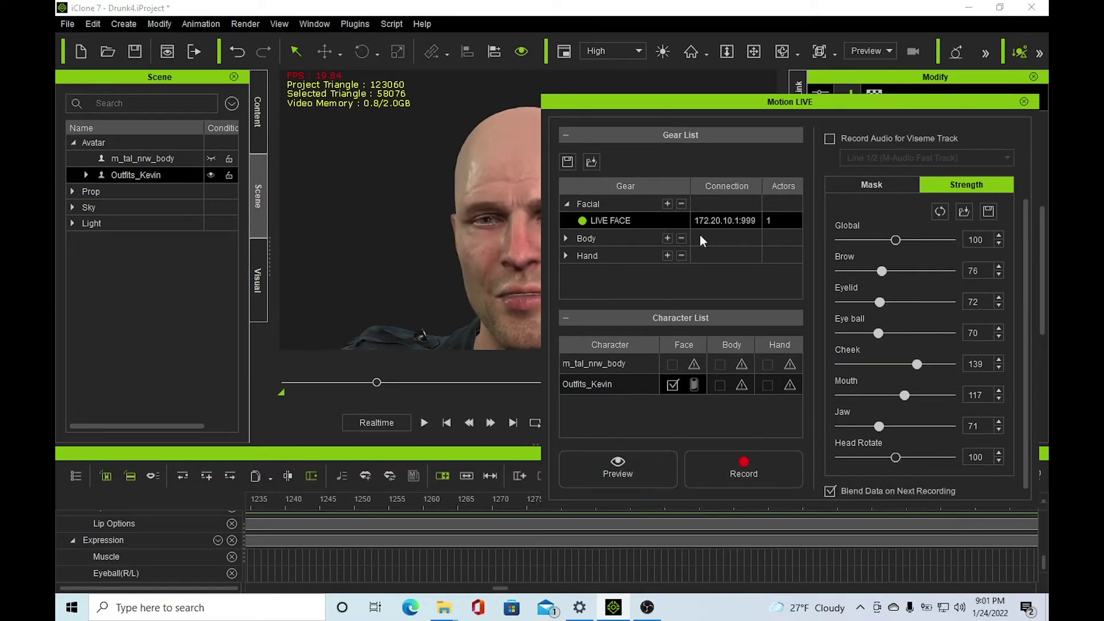
Return to the facial mask settings, turn off Blend Data on Next Recording and rewind the timeline to the first frame
click(899, 189)
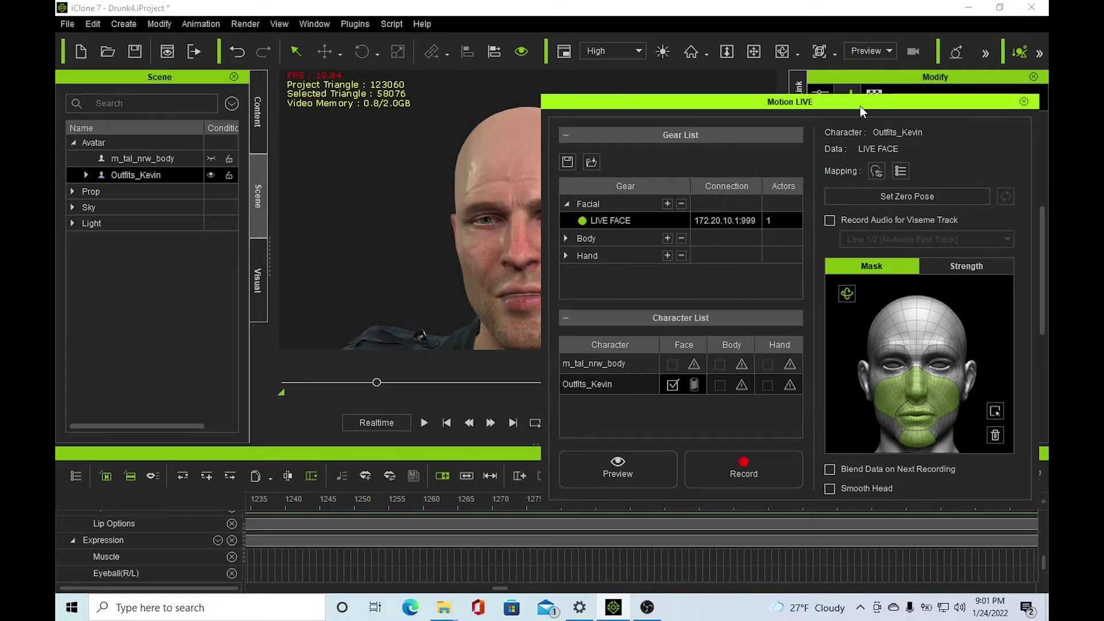
drag(860, 105, 827, 113)
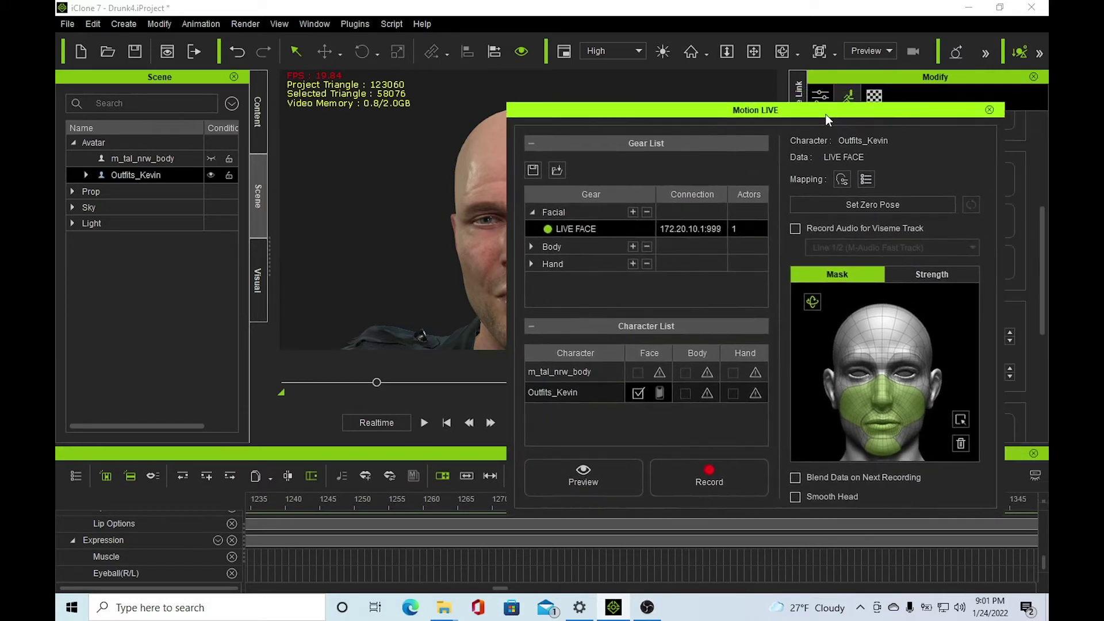
click(446, 422)
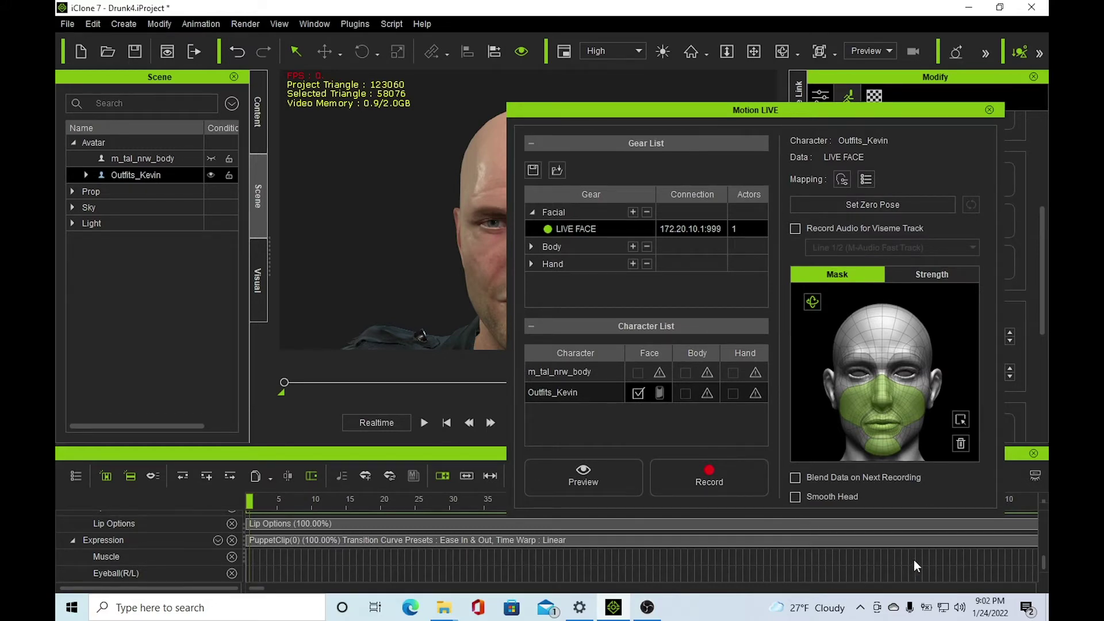
Preview the facial capture from the first frame with the whole face in view, checking the strength and mask settings
click(633, 489)
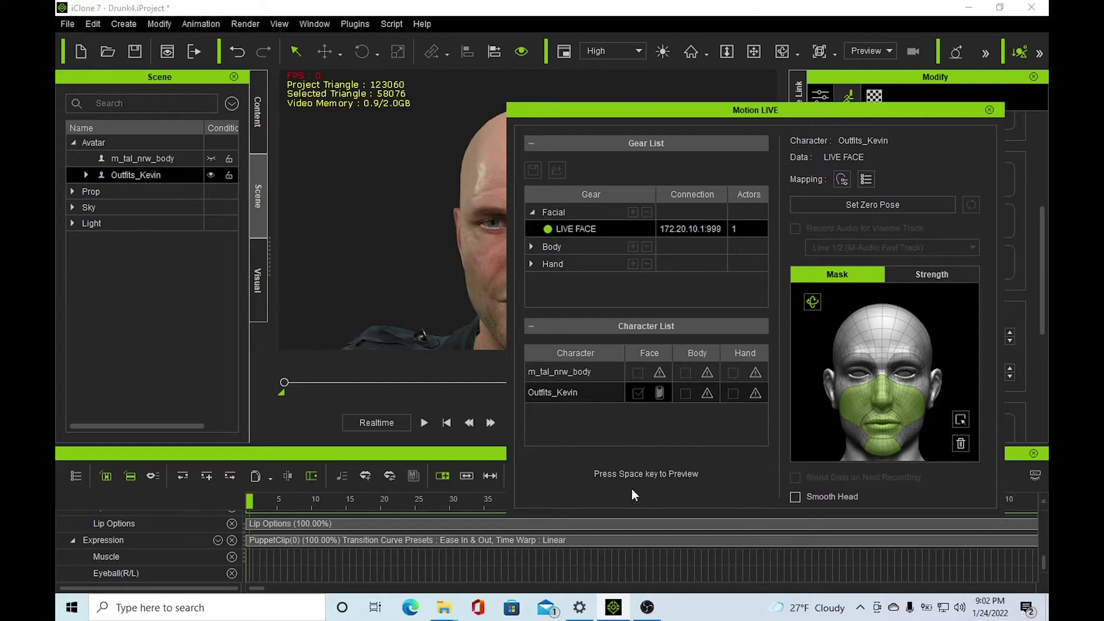
key(space)
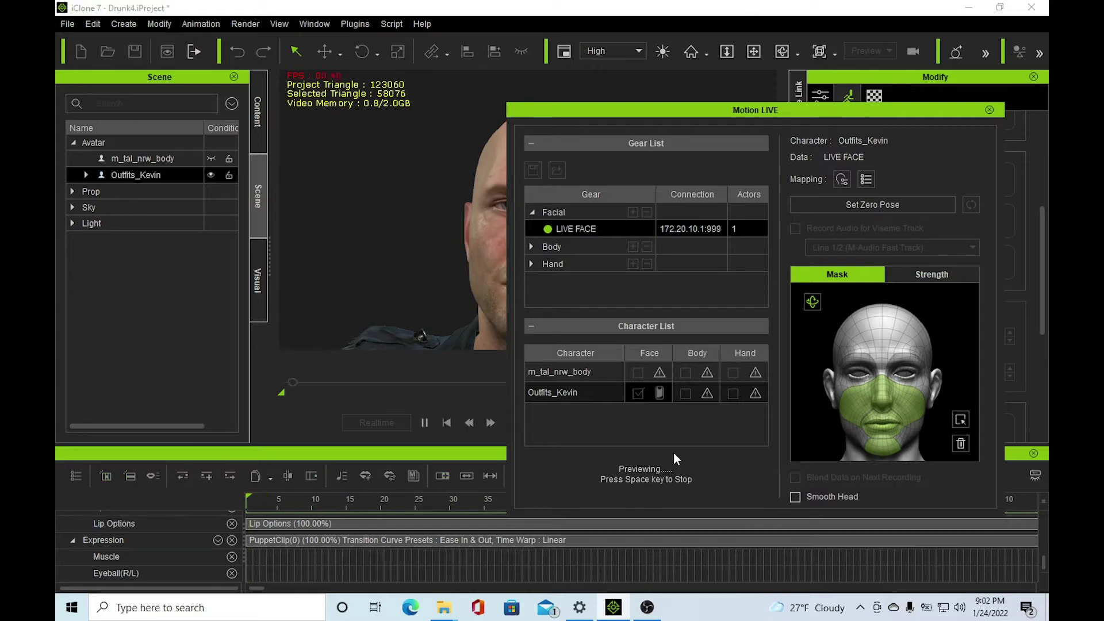
drag(576, 109, 696, 50)
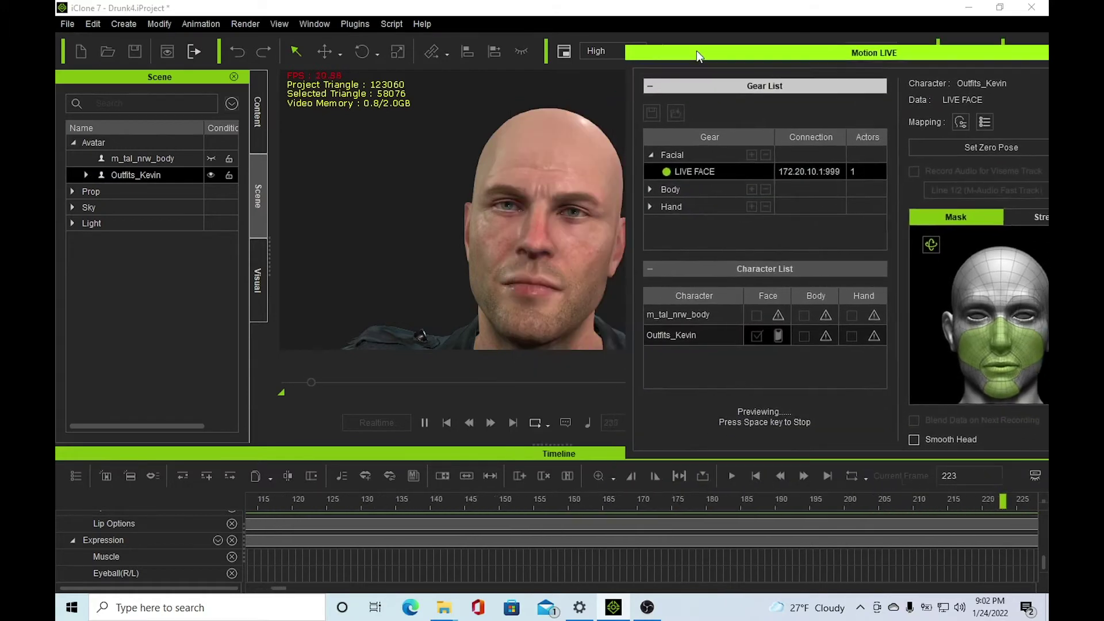
click(1035, 217)
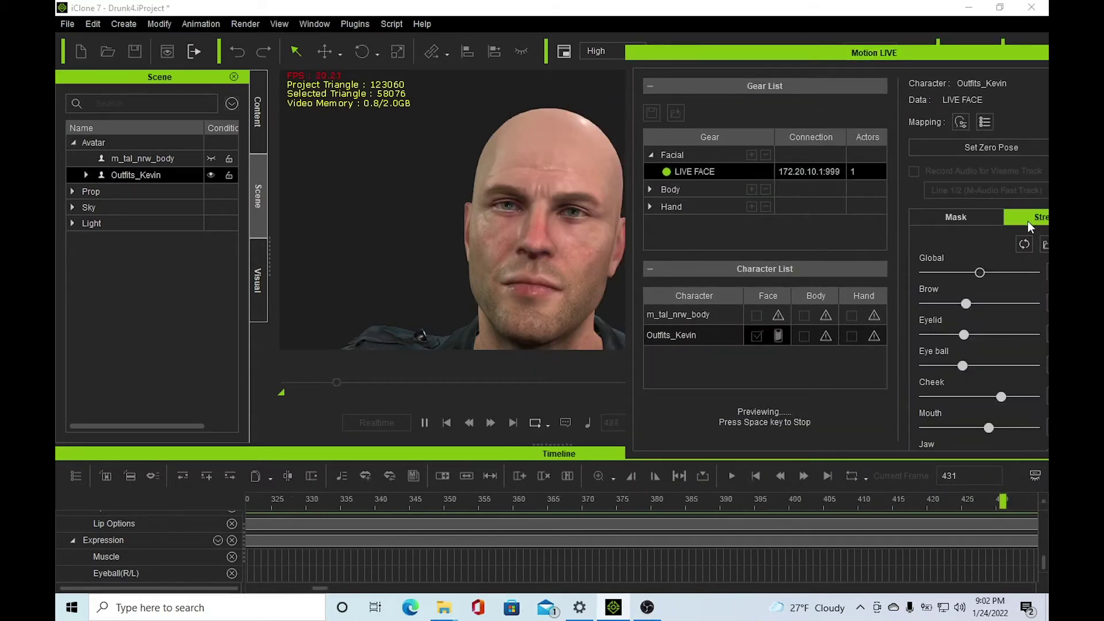
click(951, 219)
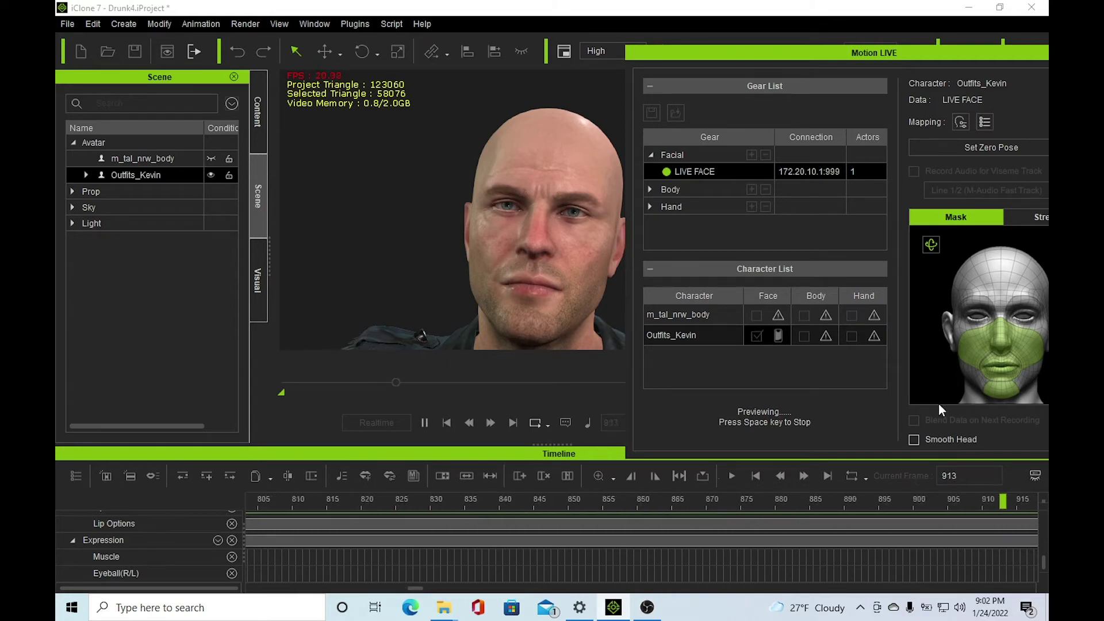
key(space)
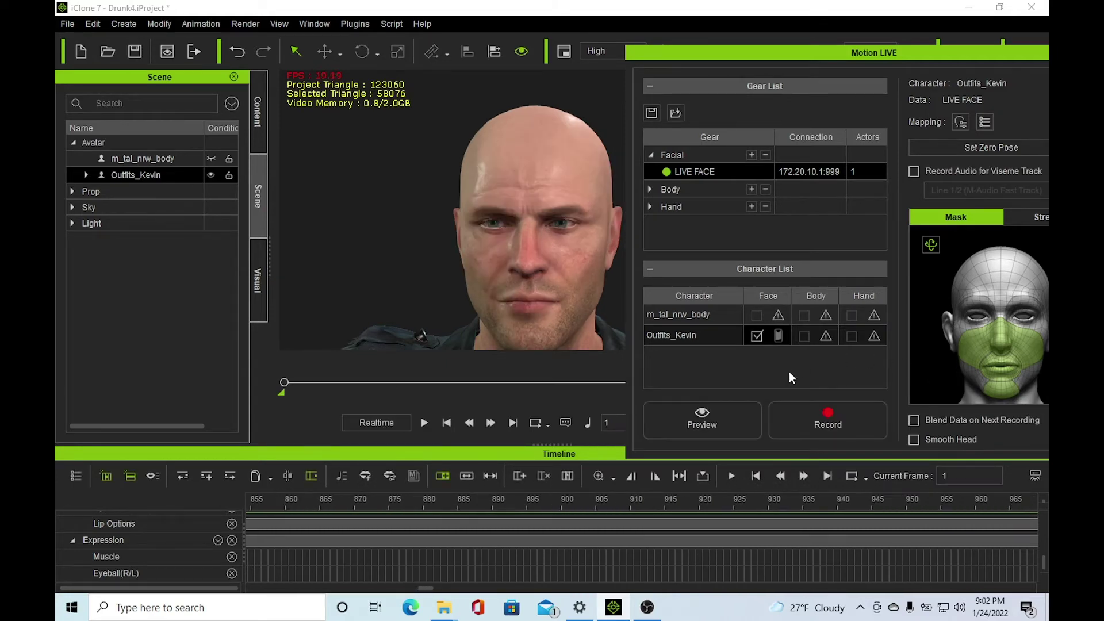
Reassign LIVE FACE as the face capture source for Outfits_Kevin in the character list
click(778, 335)
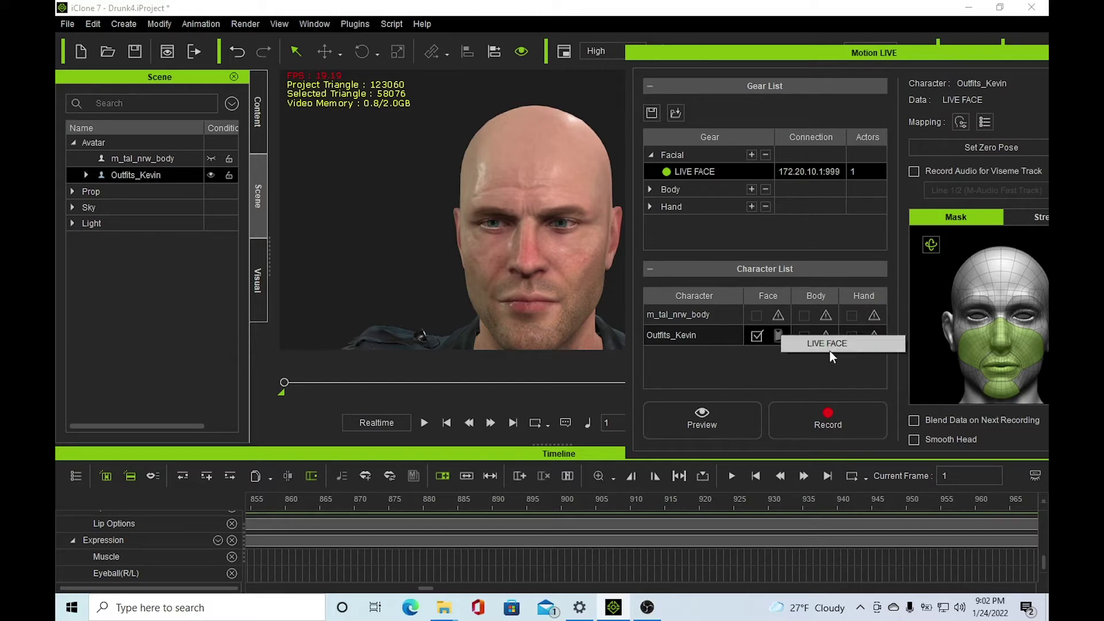
click(832, 346)
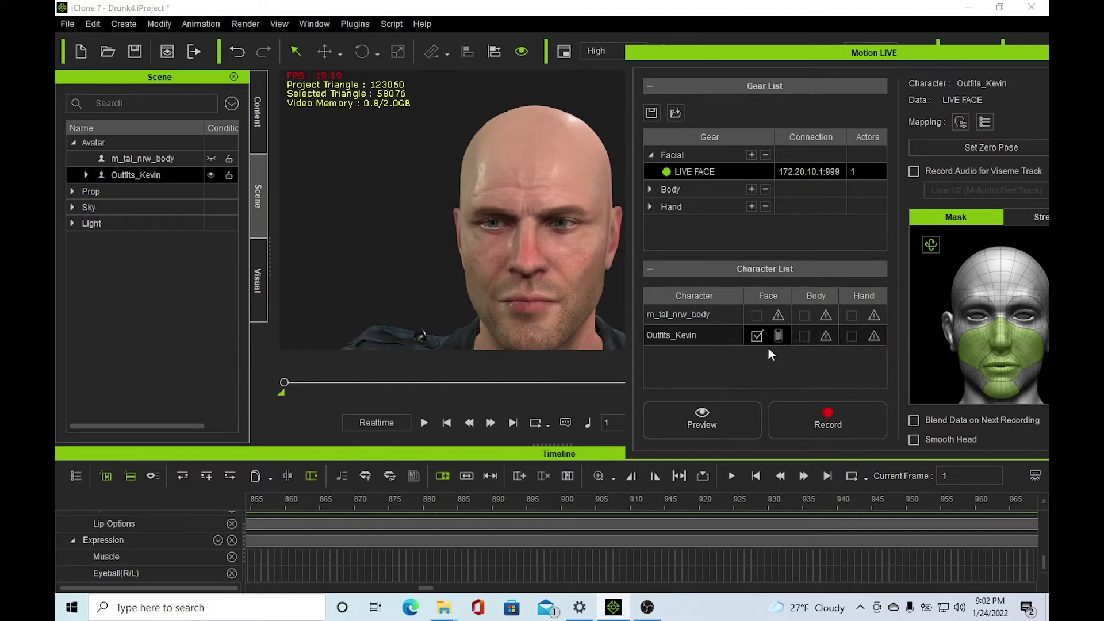
click(756, 337)
click(778, 336)
click(819, 351)
Set the Motion LIVE facial strengths to 89 for Mouth and 70 for Jaw
click(727, 420)
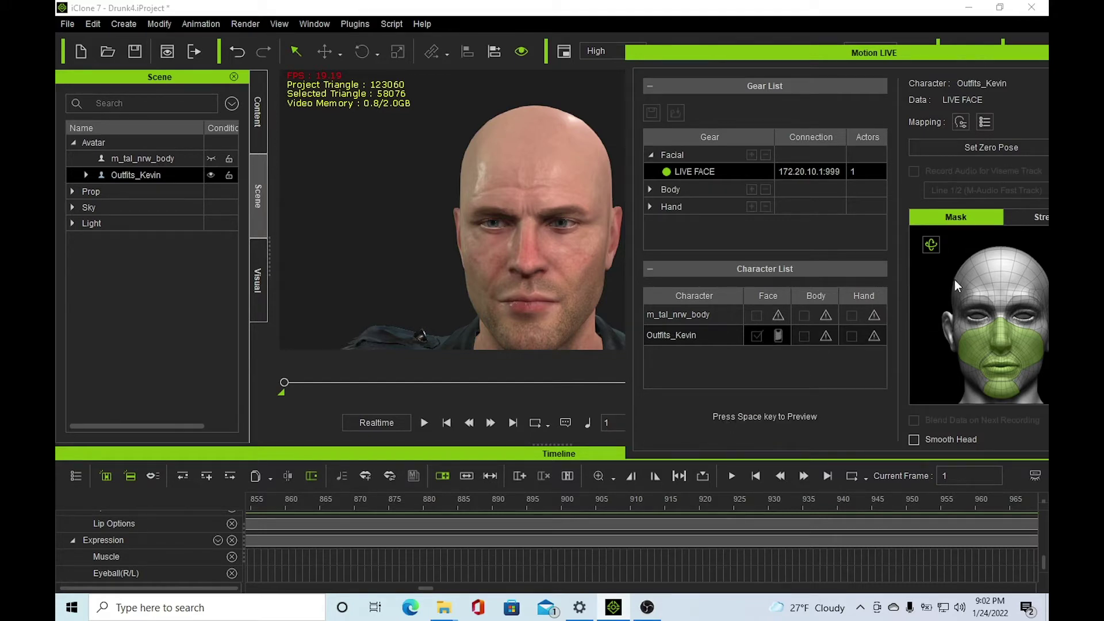
click(1031, 219)
scroll(928, 418, down, 2)
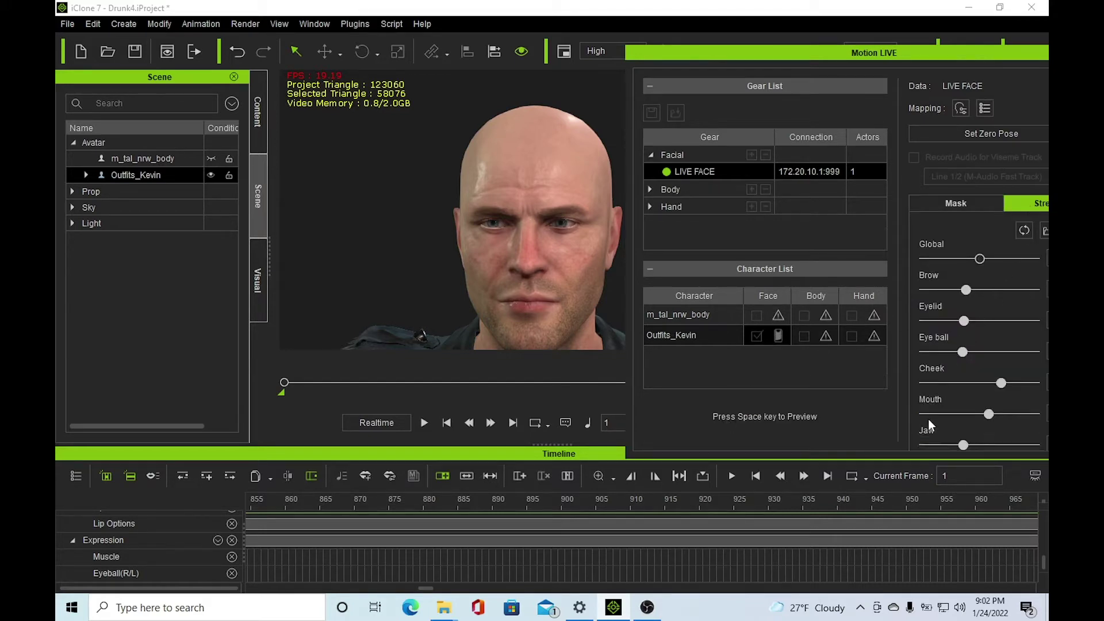
scroll(941, 423, up, 2)
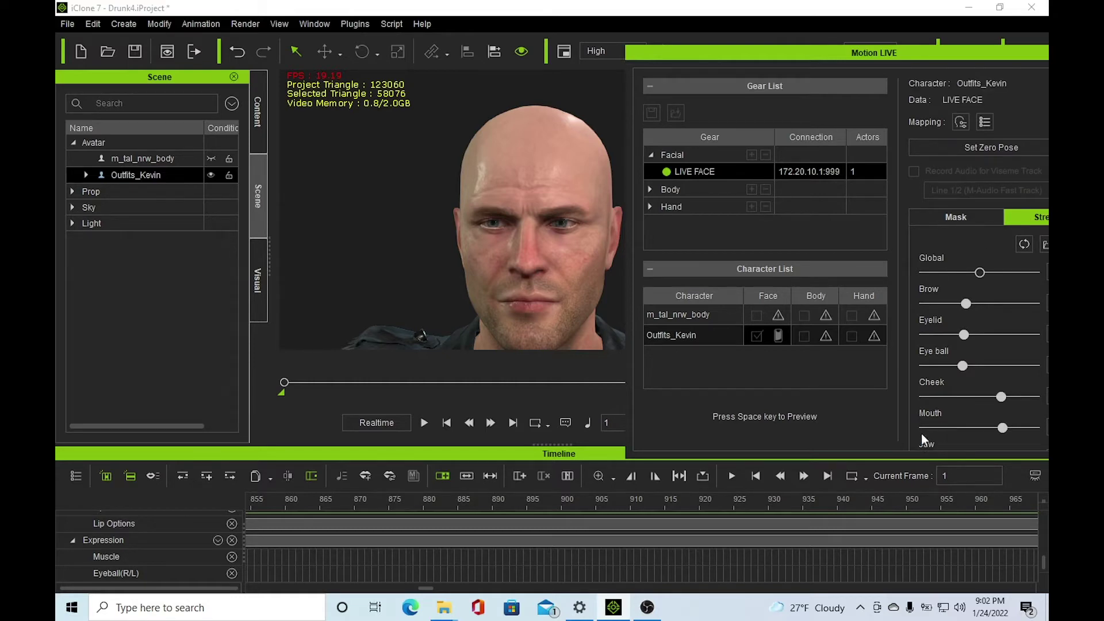
scroll(921, 433, down, 3)
scroll(914, 426, down, 1)
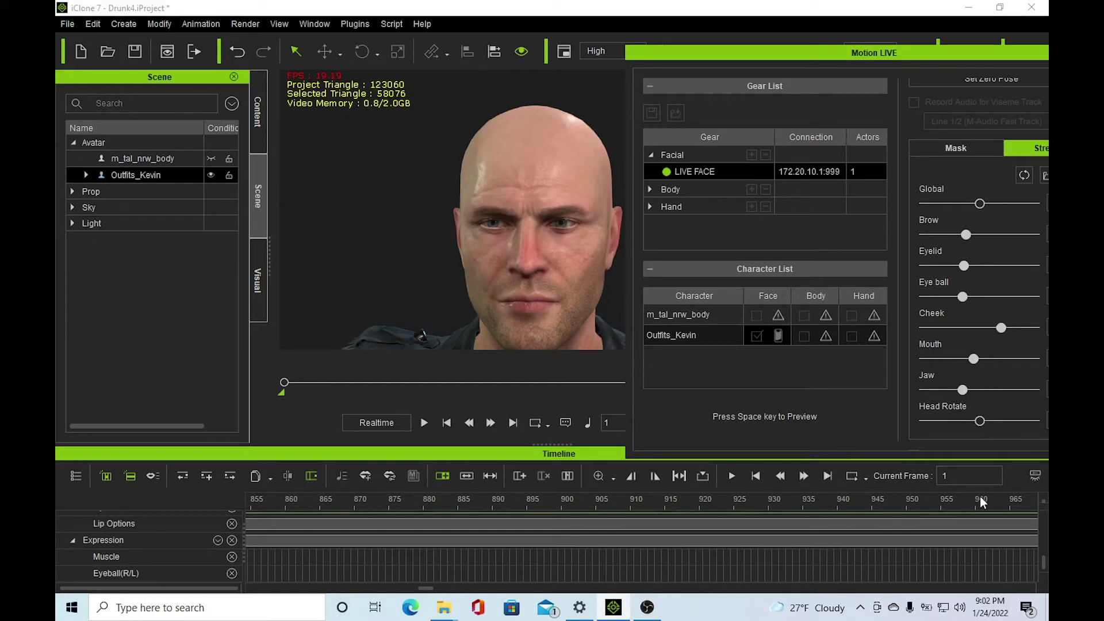
Preview the capture with the changed Mouth and Jaw strengths, and stop the preview
key(space)
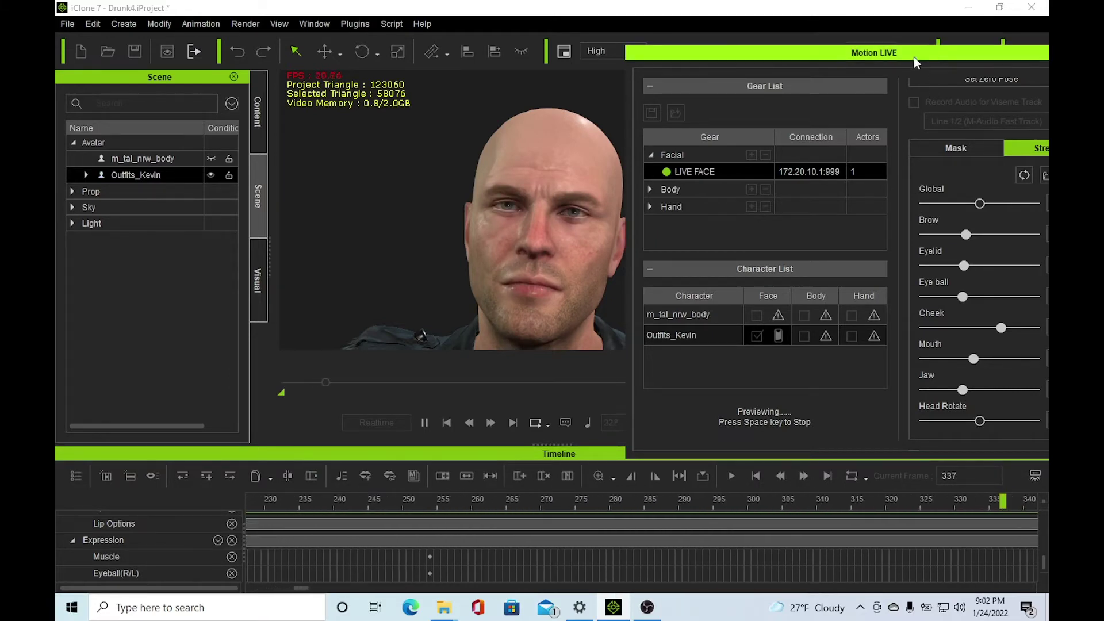
drag(914, 57, 468, 103)
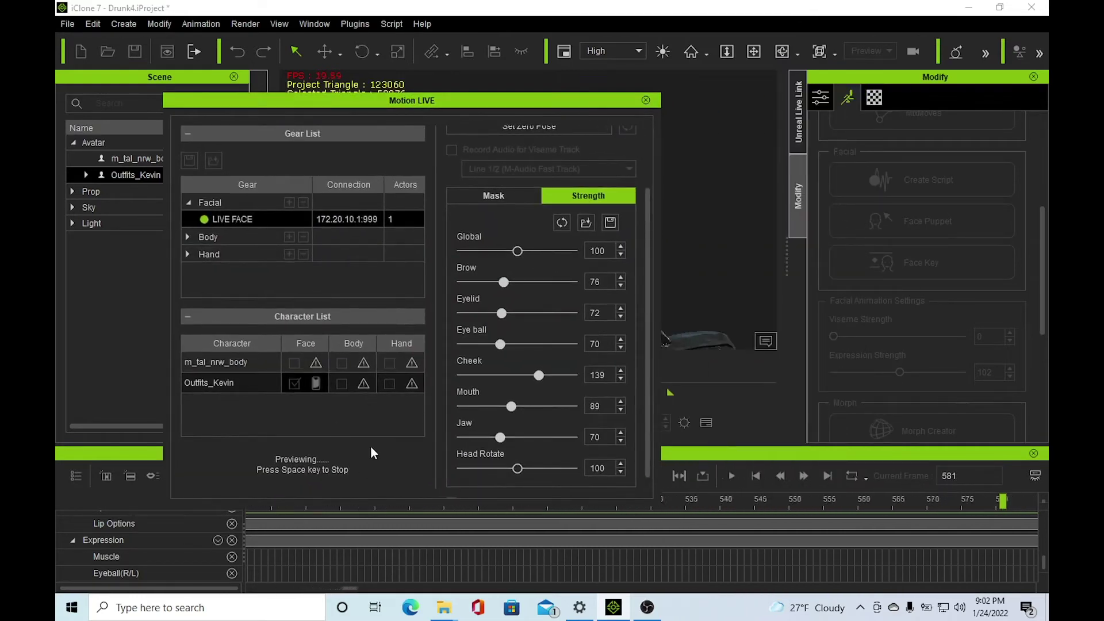
key(space)
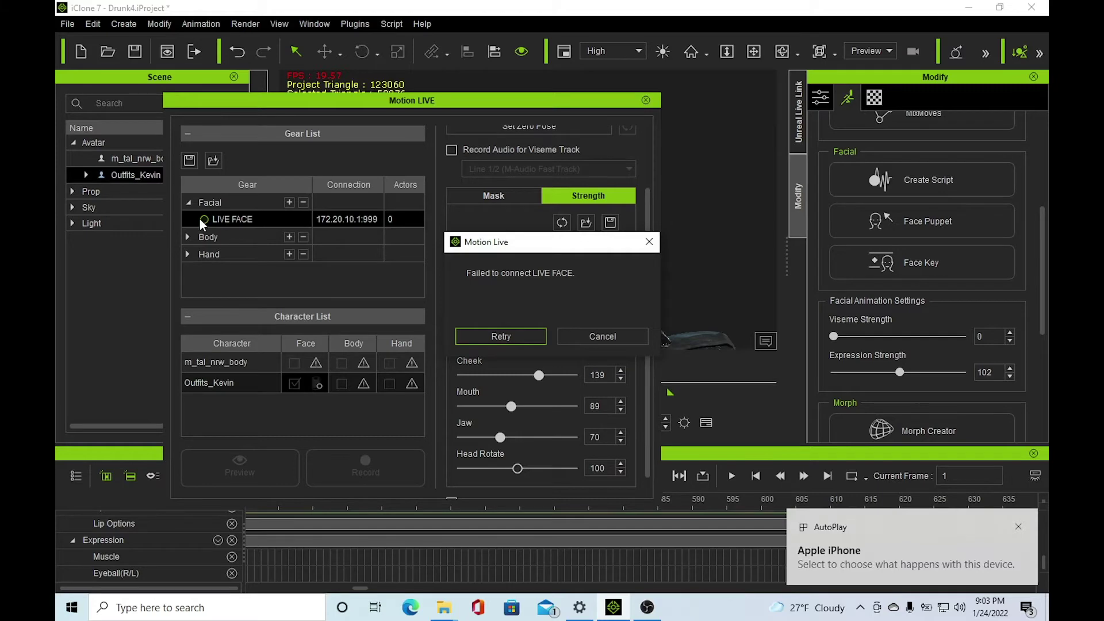
Retry the LIVE FACE gear connection and start a new facial capture preview on the avatar
click(523, 332)
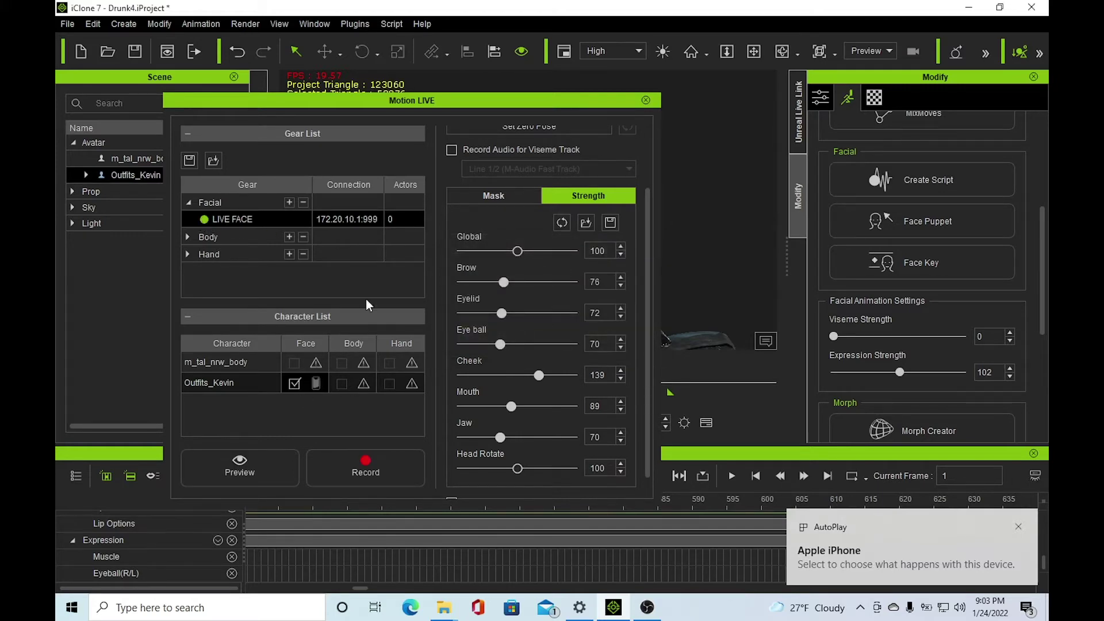
drag(337, 101, 887, 77)
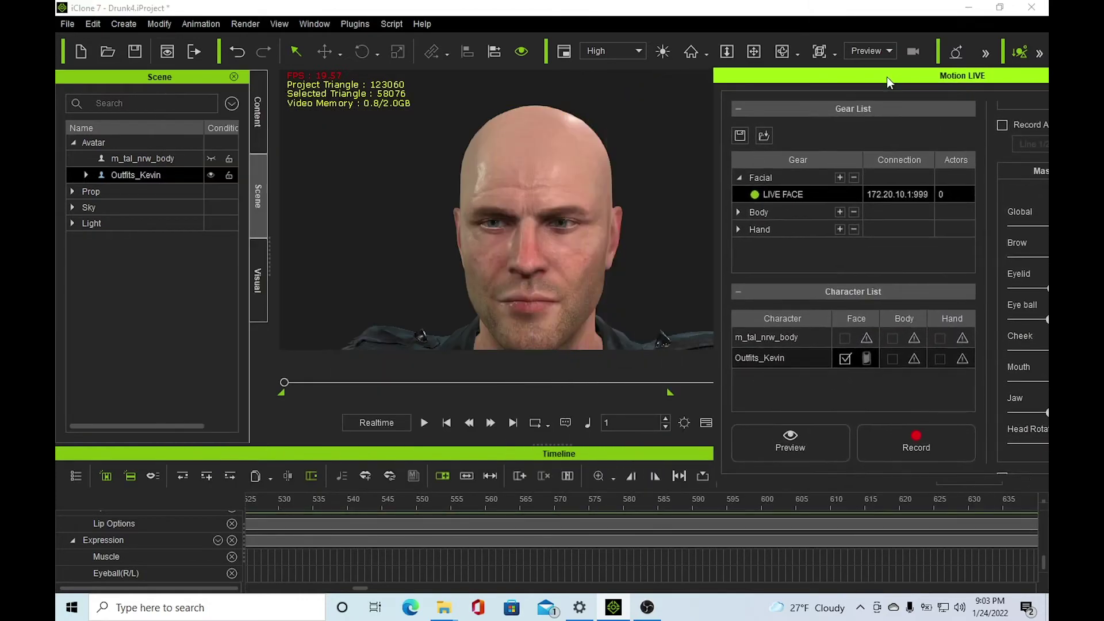
click(787, 439)
key(space)
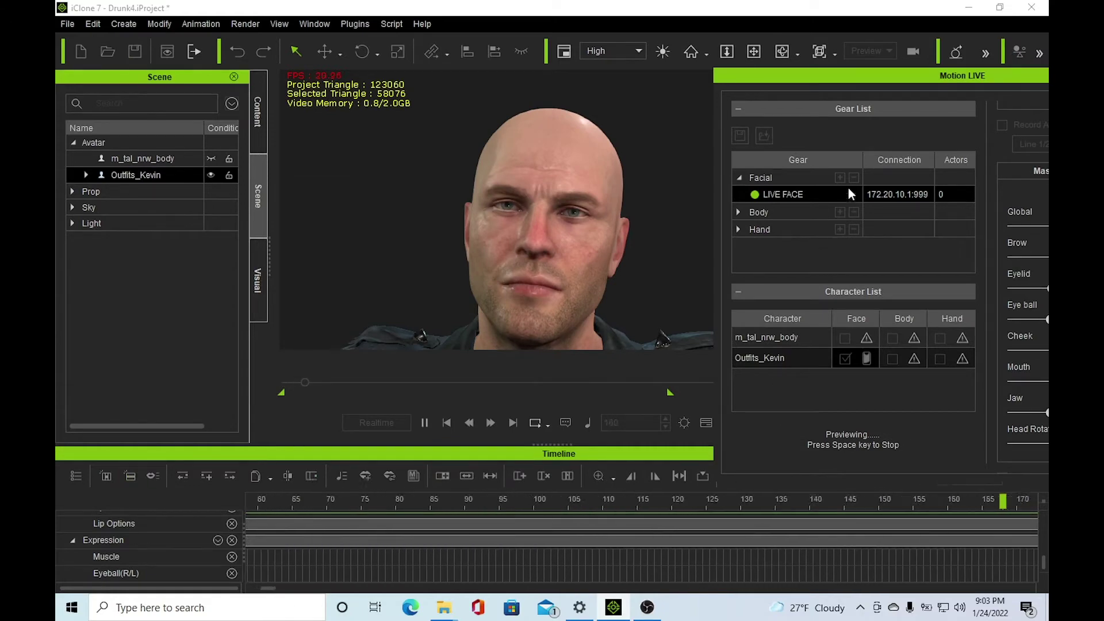
Check the facial strength and mask settings during the running preview, and stop the preview
drag(843, 84, 682, 95)
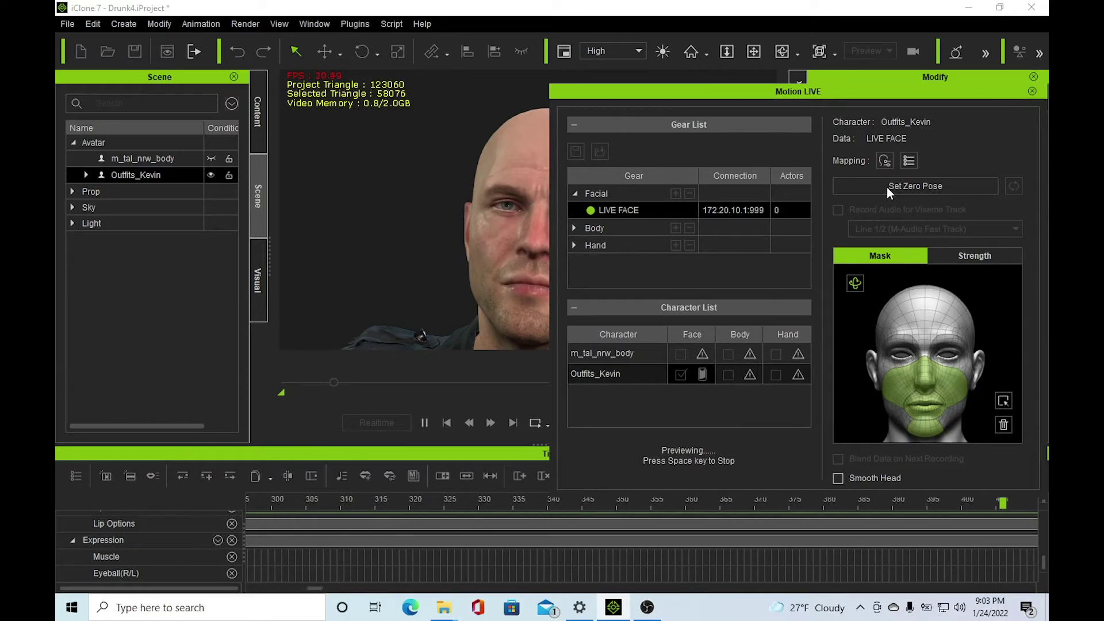
click(974, 254)
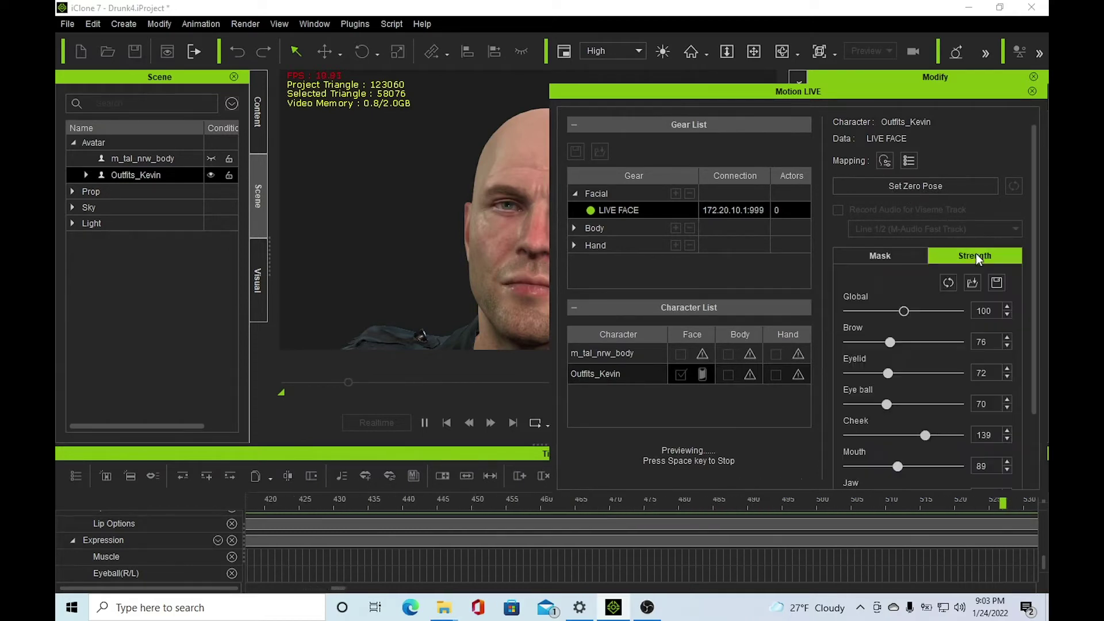
click(896, 254)
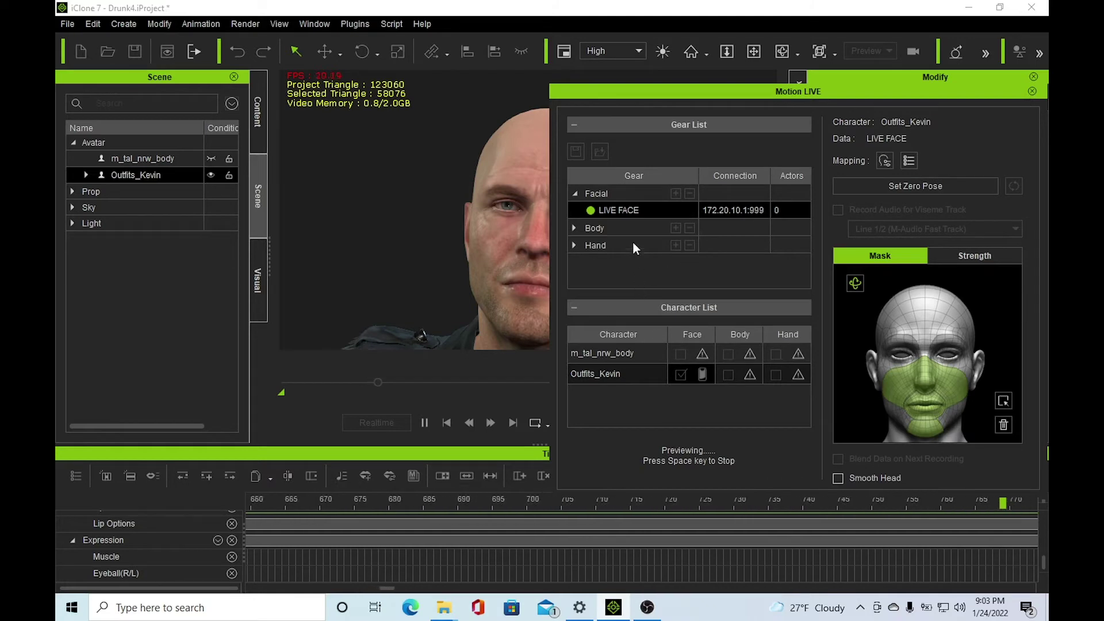
key(space)
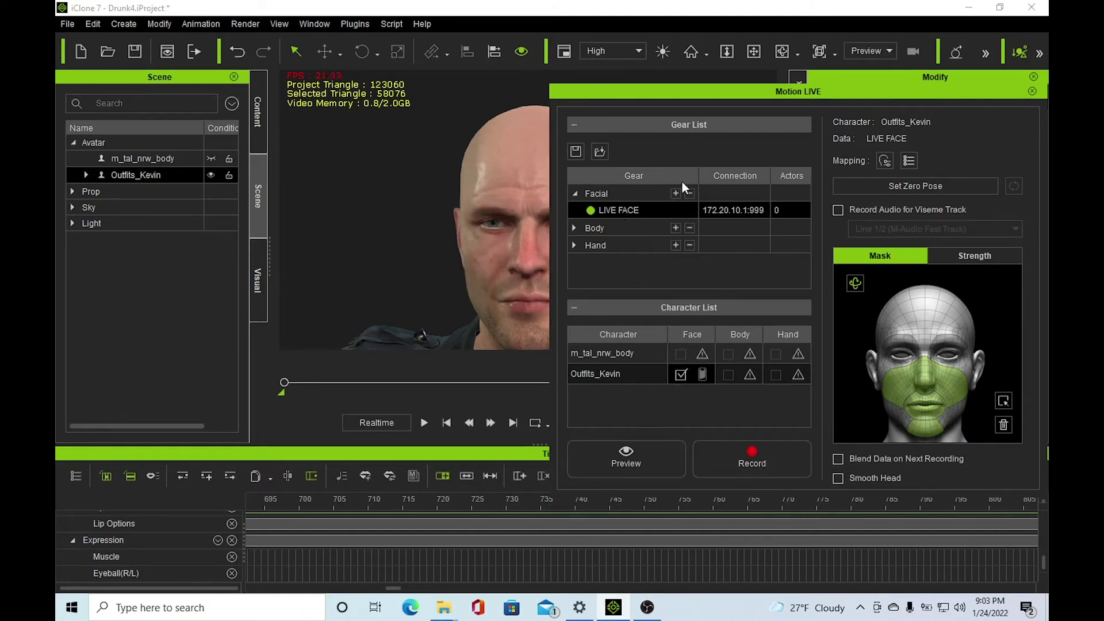
drag(743, 99, 470, 109)
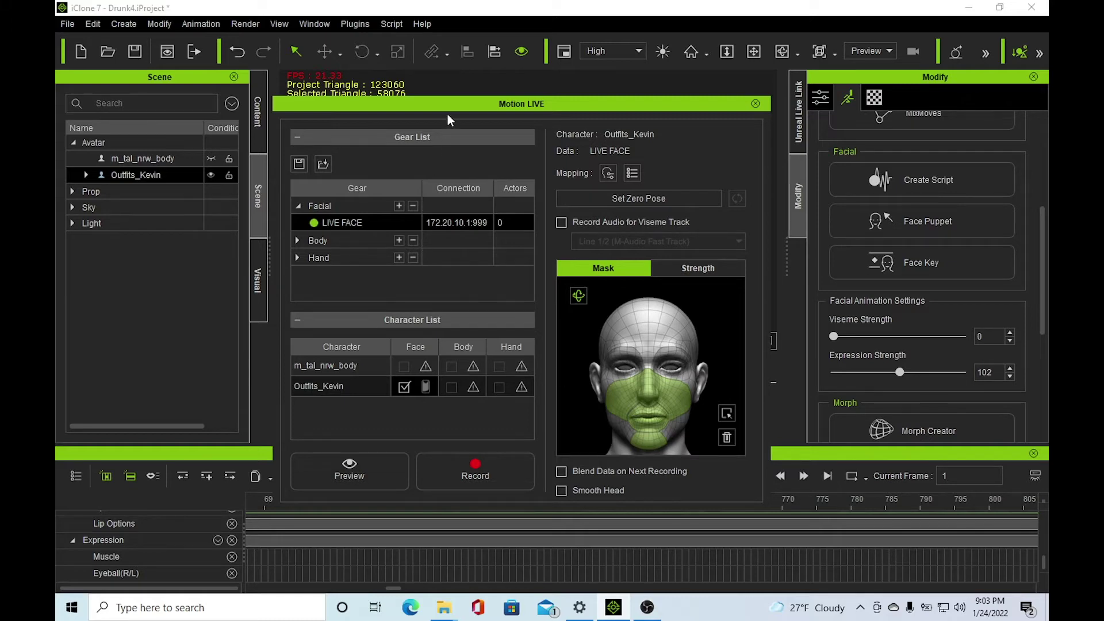
Move the Motion LIVE window clear of the avatar's face and review the facial strength settings
drag(450, 111, 758, 100)
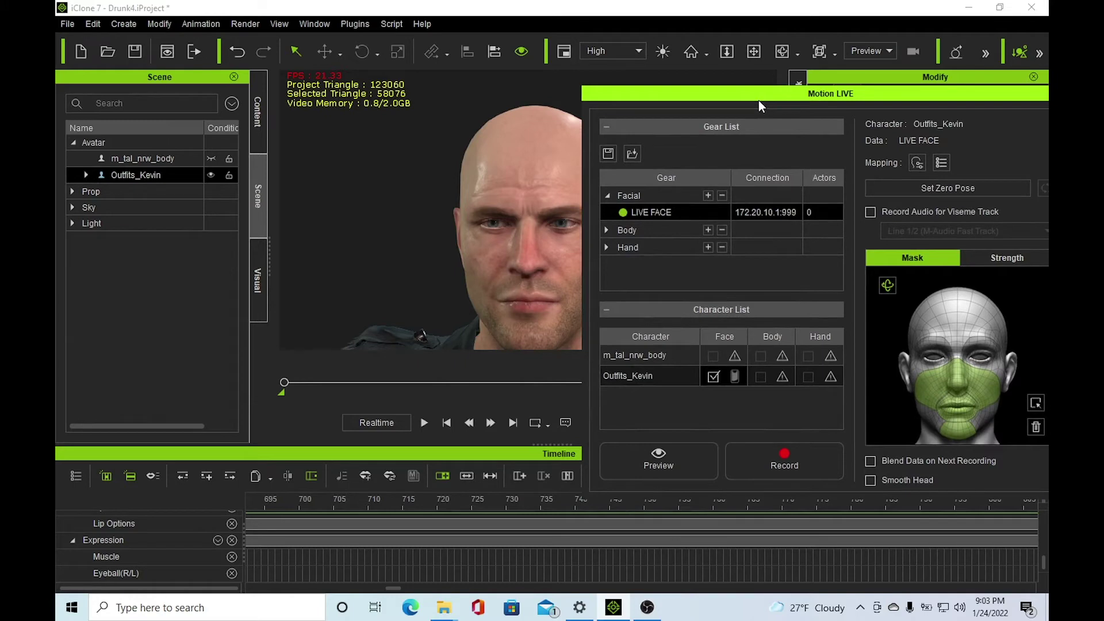
drag(758, 101, 753, 73)
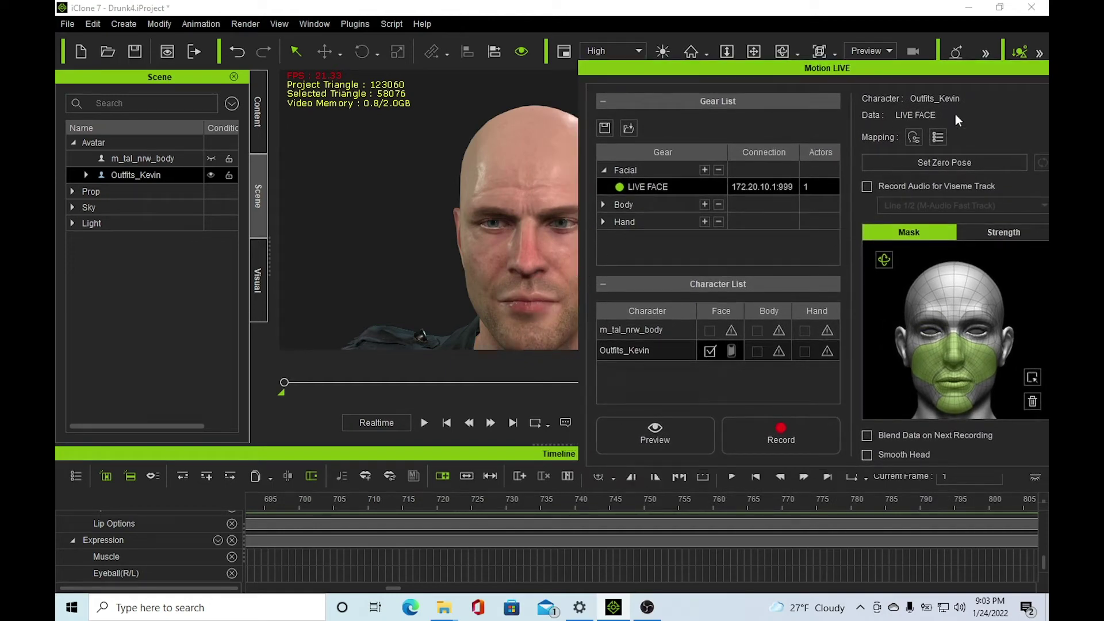
click(1005, 235)
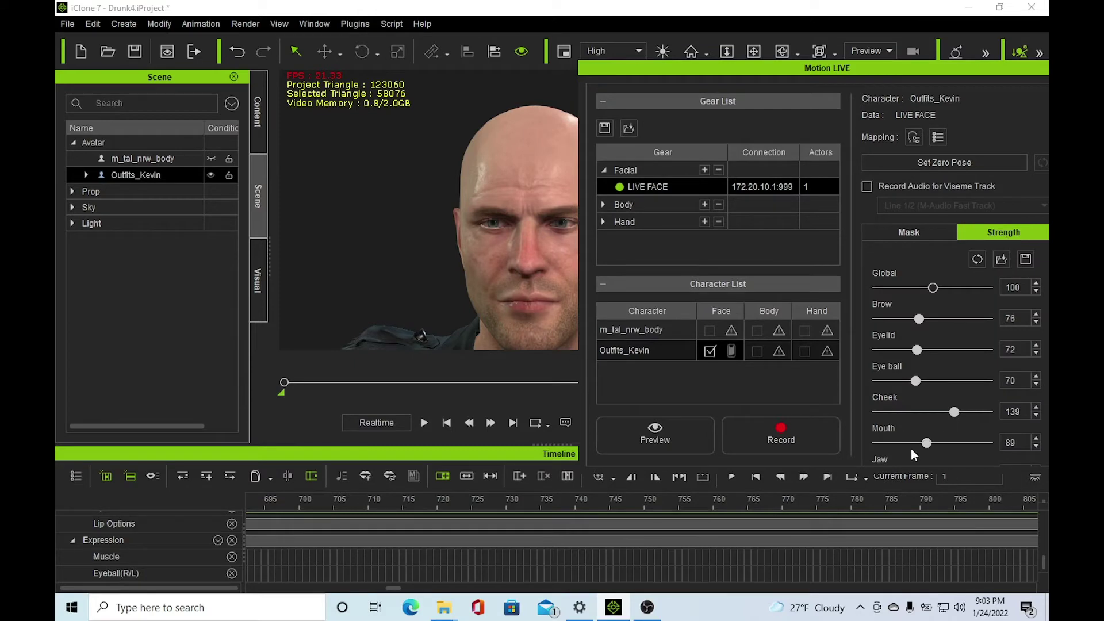
scroll(911, 448, down, 1)
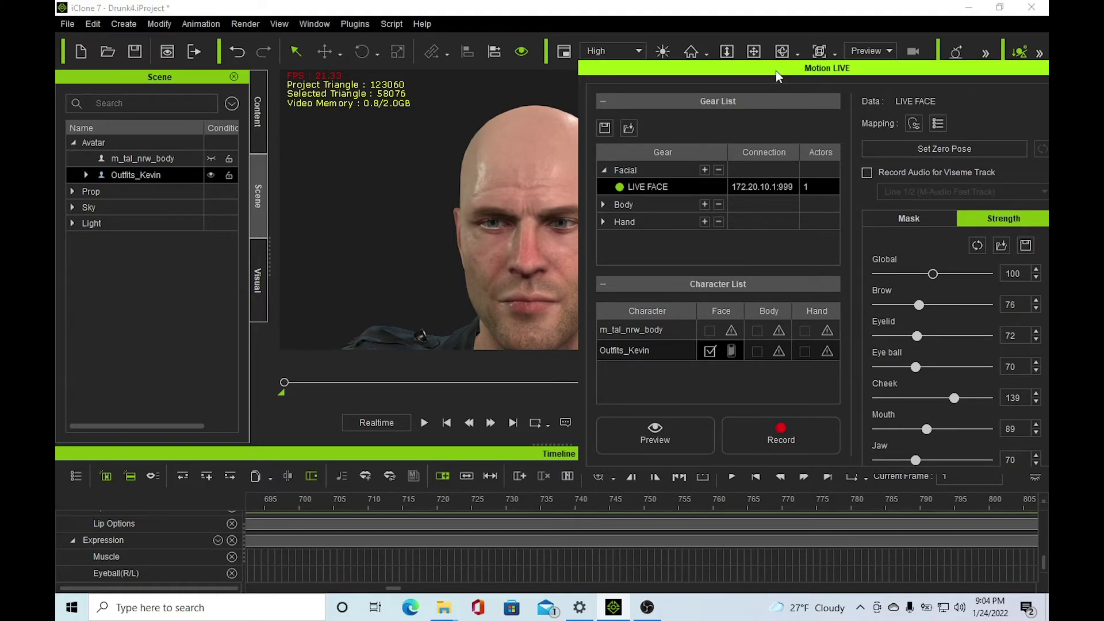
drag(775, 71, 633, 78)
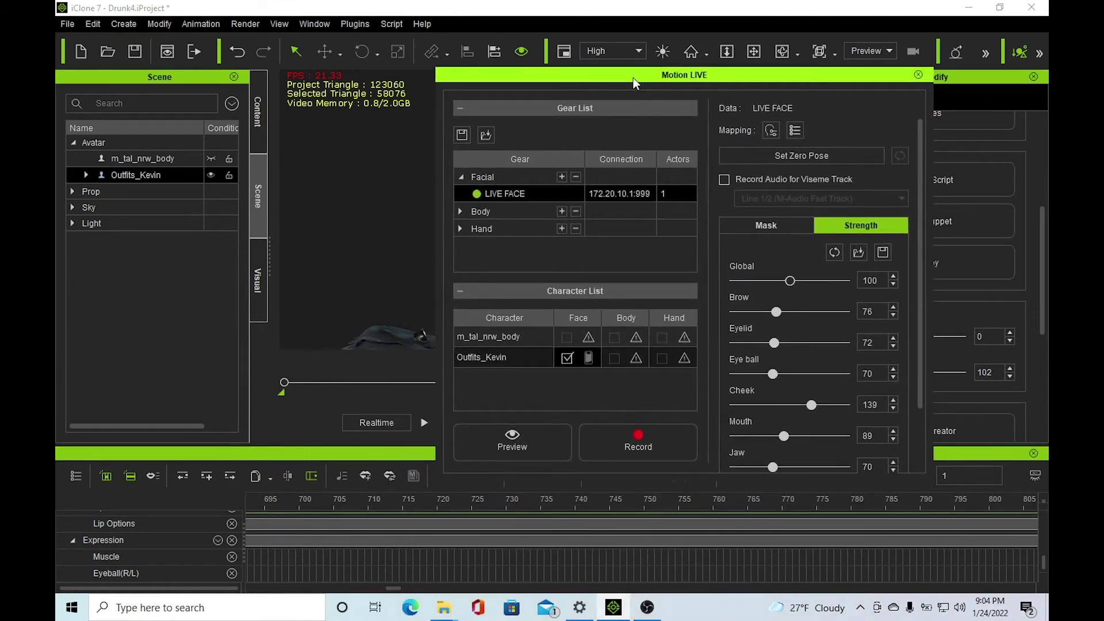
click(918, 75)
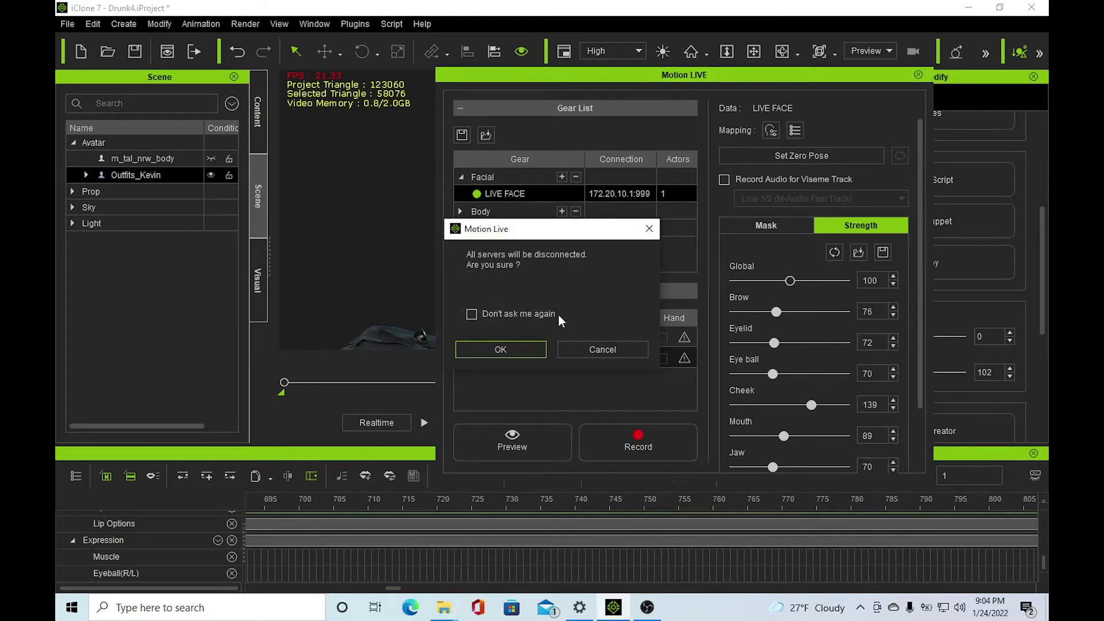
click(593, 349)
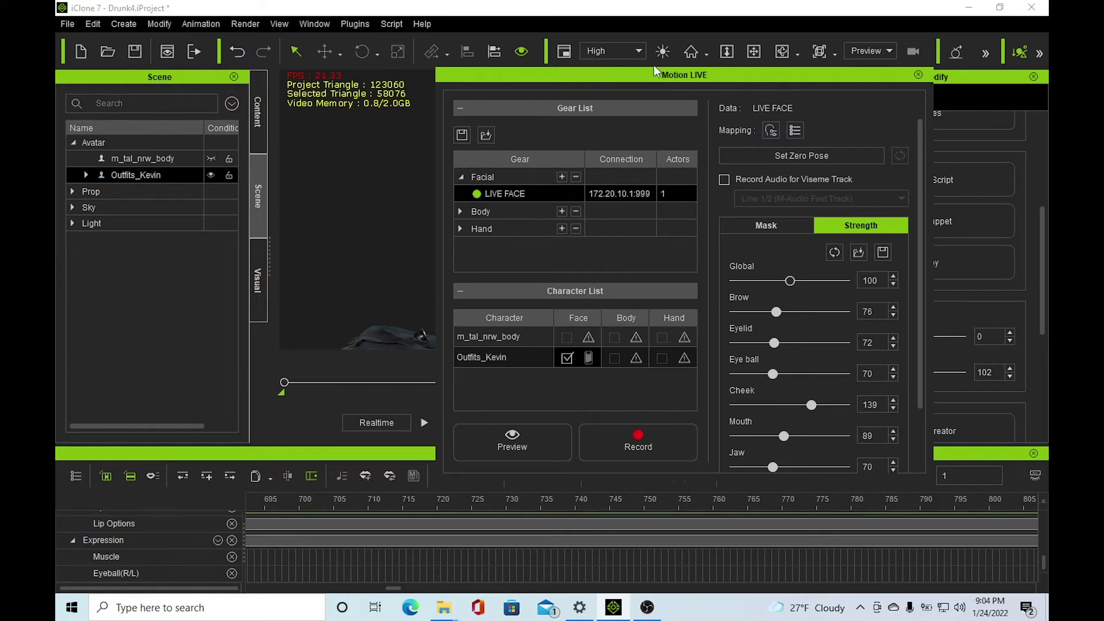
Set the Motion LIVE facial strengths to 86 for Mouth and 138 for Cheek, keeping the avatar's face uncovered
drag(646, 78, 702, 76)
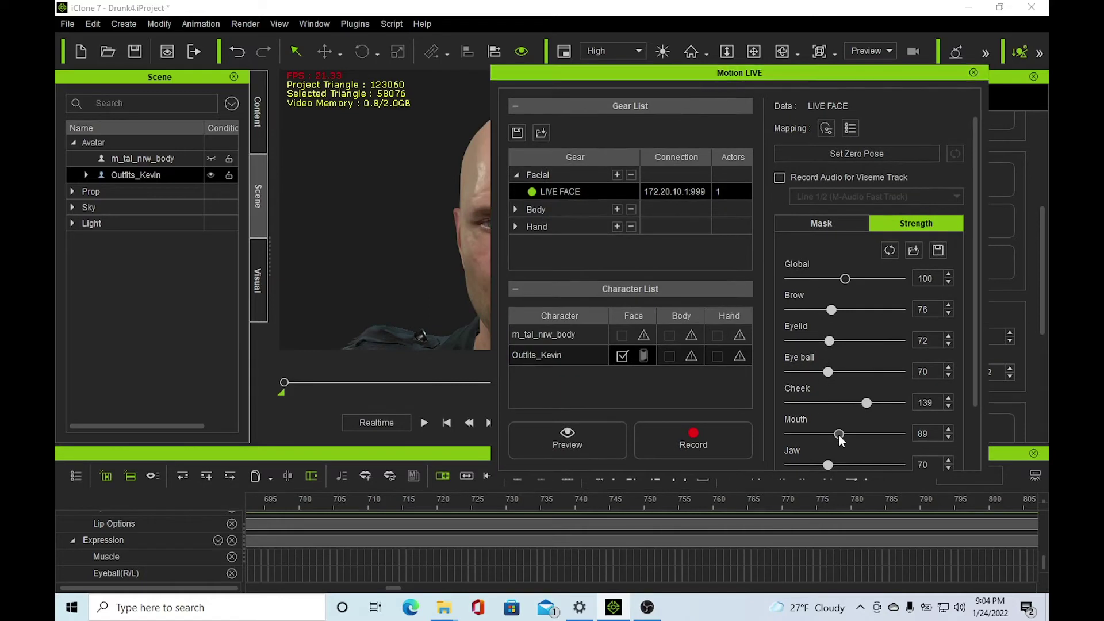
drag(840, 440, 835, 436)
drag(834, 436, 837, 436)
drag(691, 78, 747, 81)
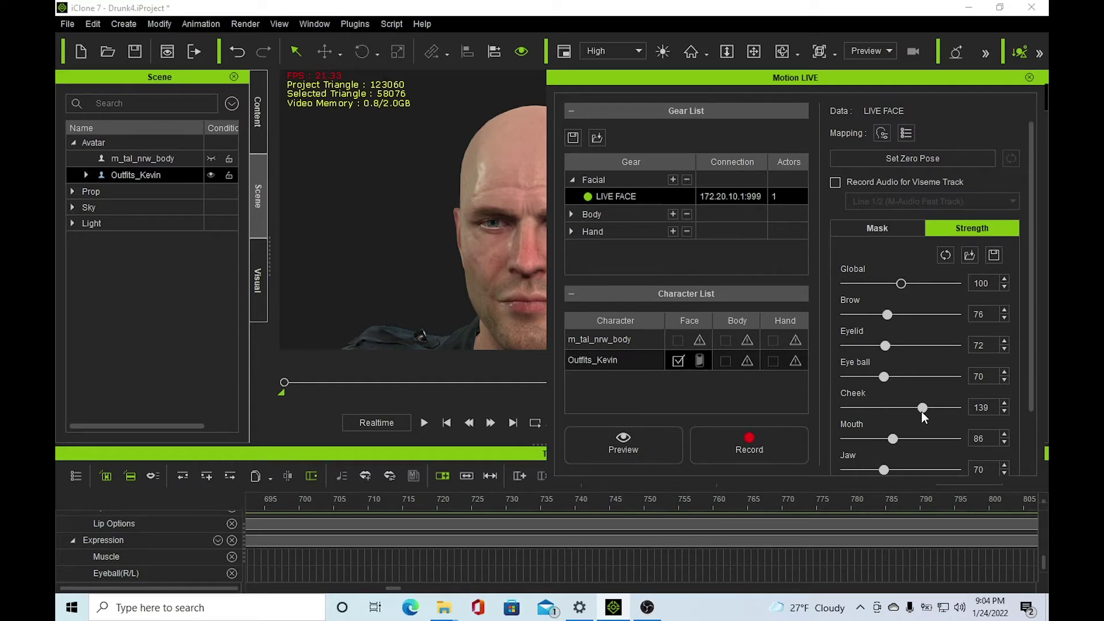
drag(922, 409, 922, 409)
drag(694, 78, 738, 62)
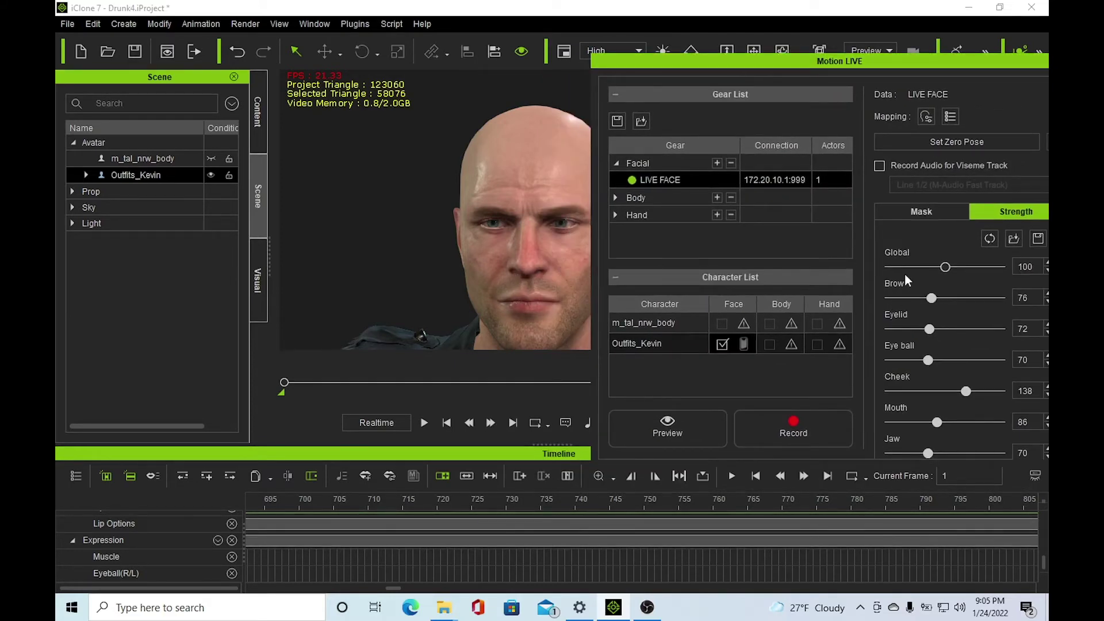
Close Motion LIVE with all servers disconnected and set the avatar's Viseme Strength to 97
click(917, 210)
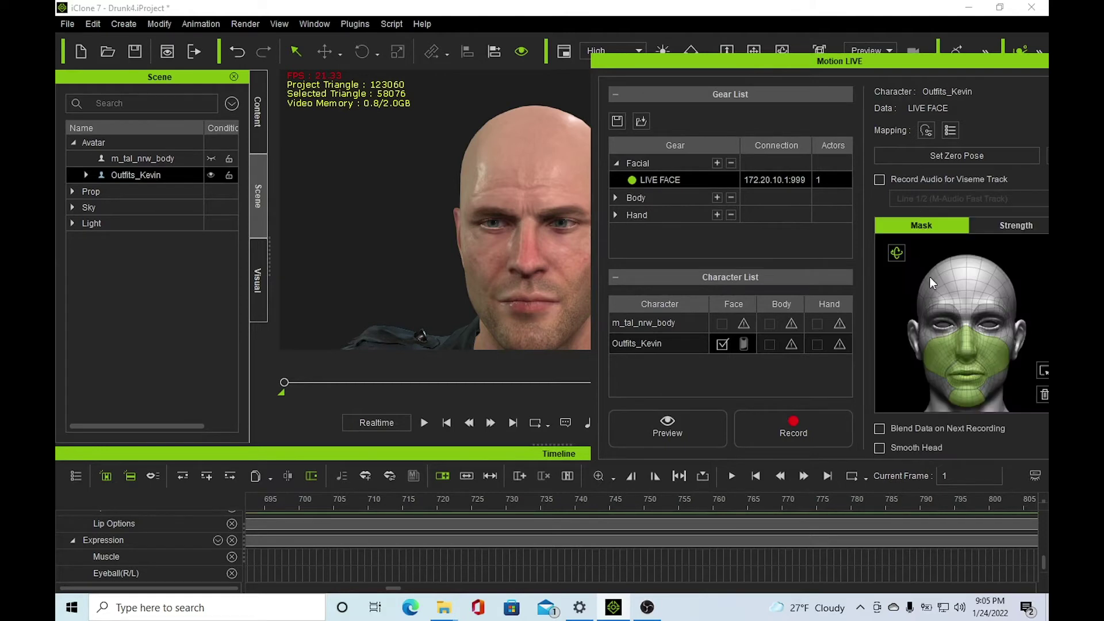
click(971, 378)
drag(810, 70, 523, 105)
click(788, 95)
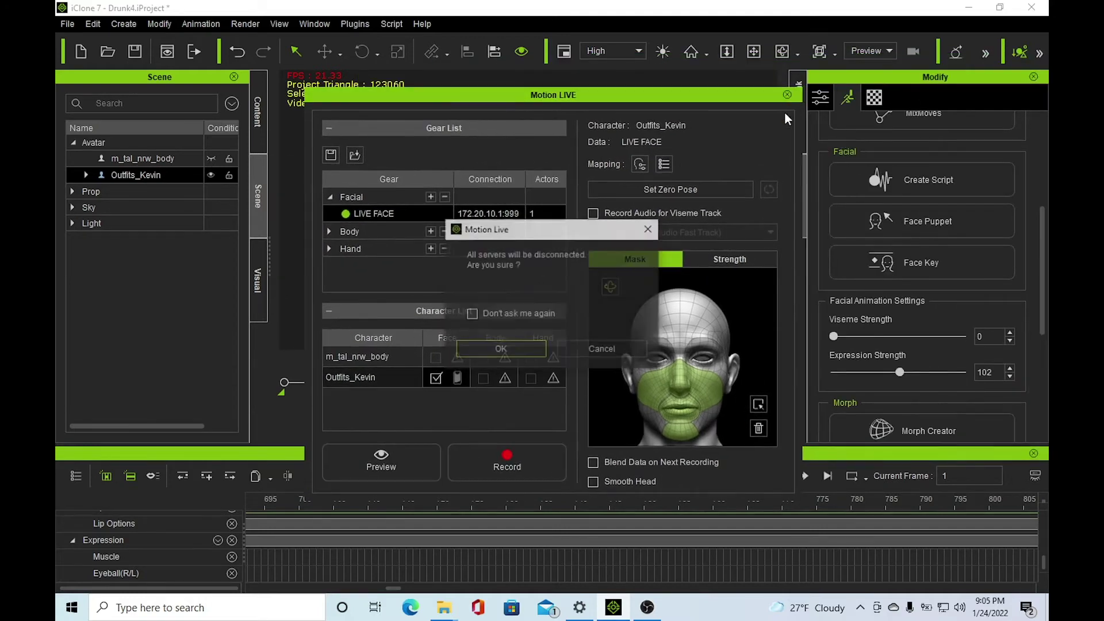
click(508, 351)
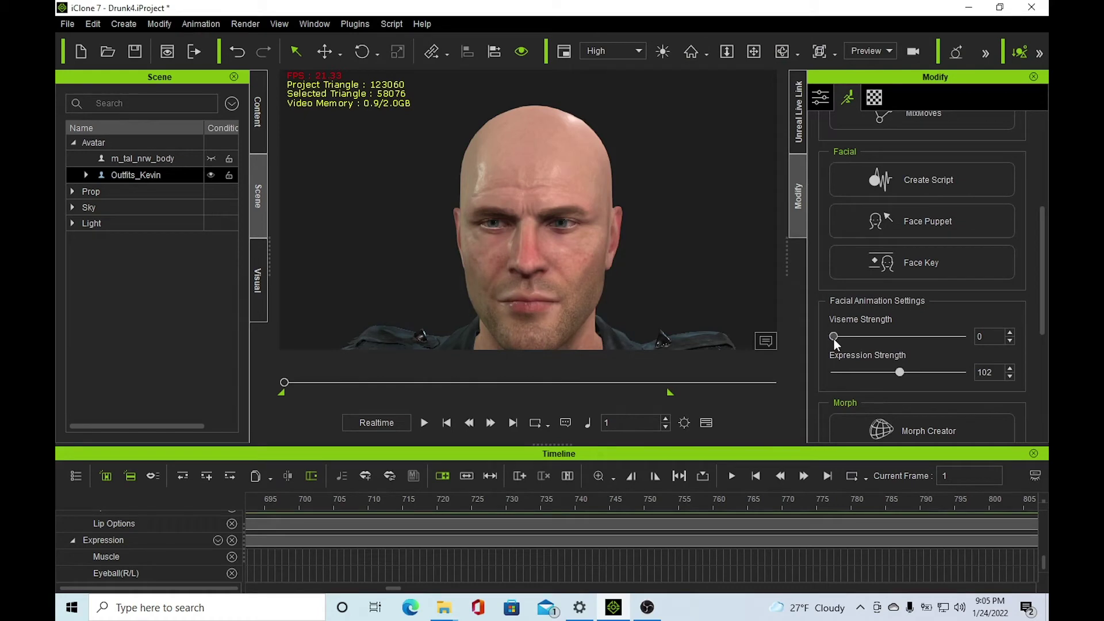
drag(834, 339, 896, 341)
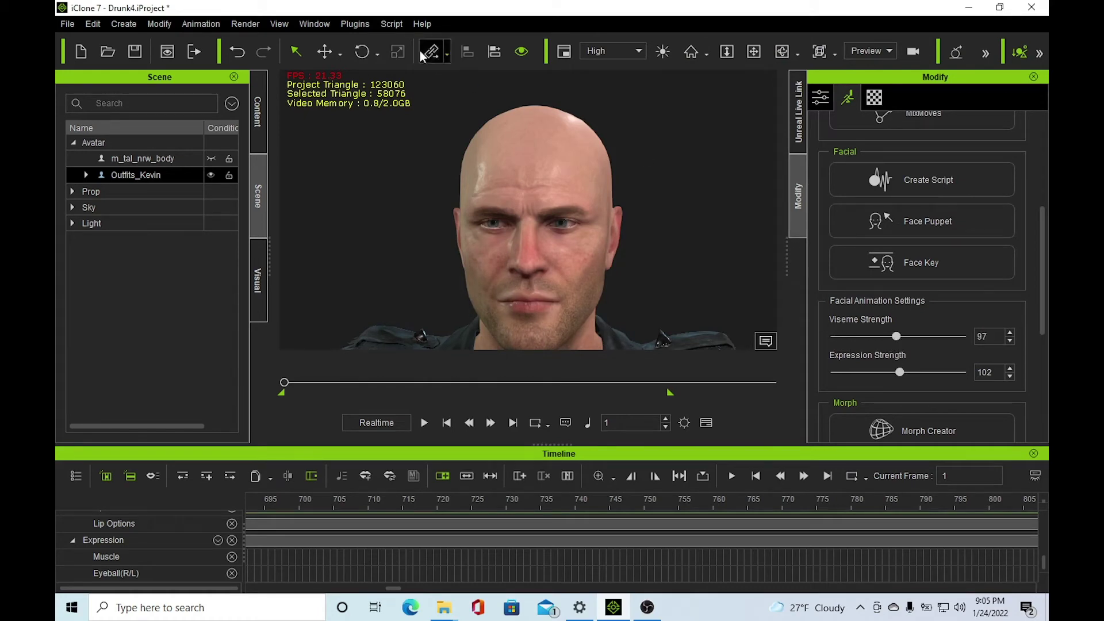
Reopen Motion LIVE and change the facial mask from the cheeks, nose, mouth and chin to both eyelids and the avatar's right brow
click(355, 23)
mouse_move(438, 75)
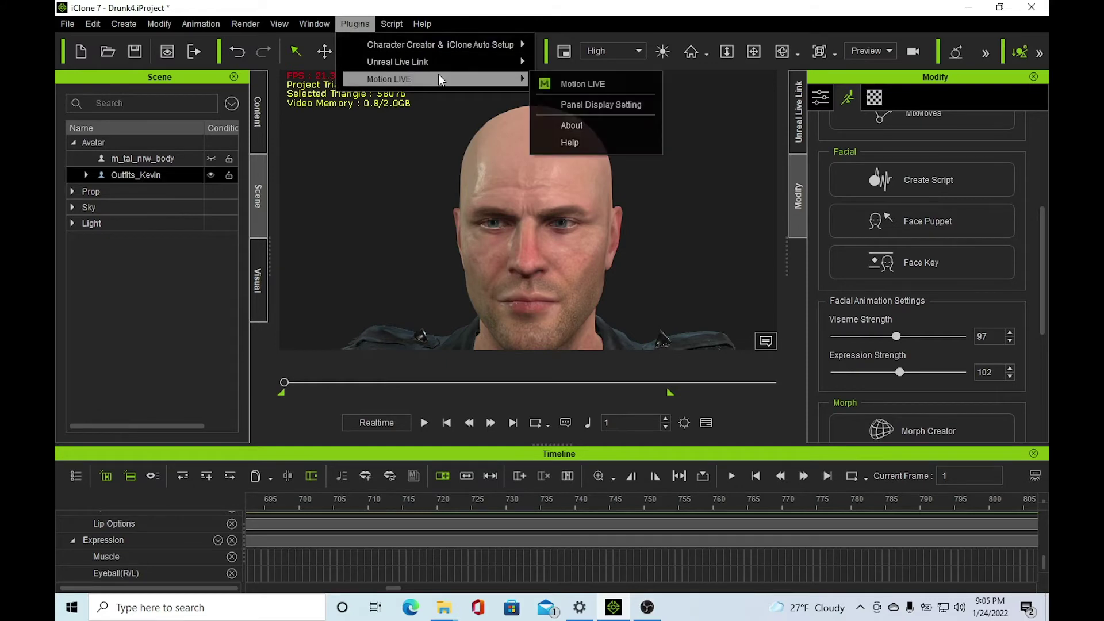
click(563, 79)
click(703, 365)
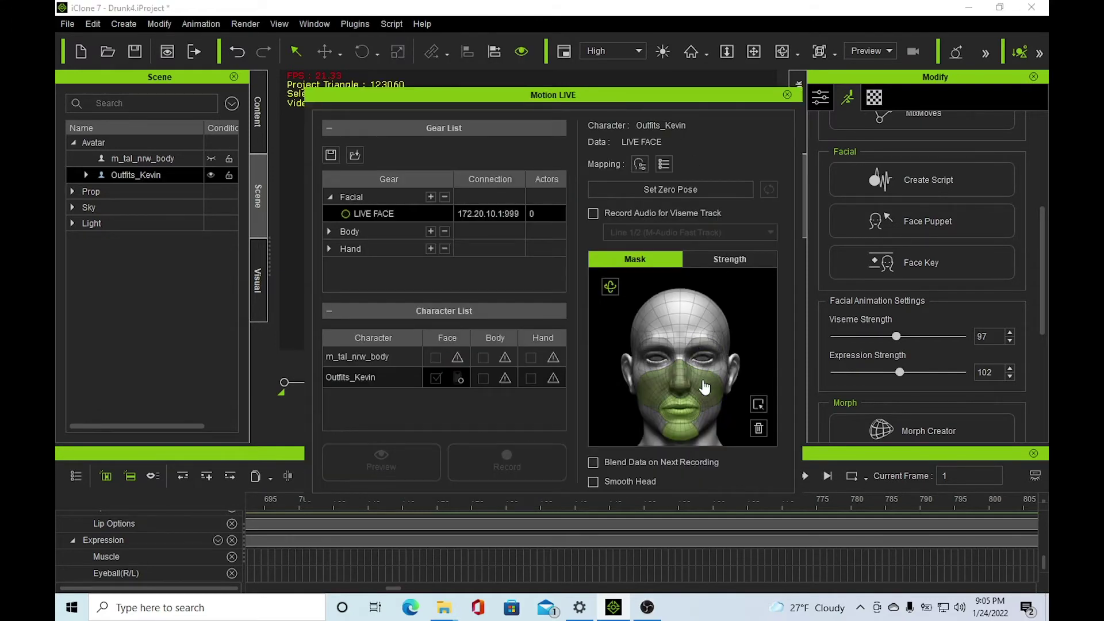
click(706, 359)
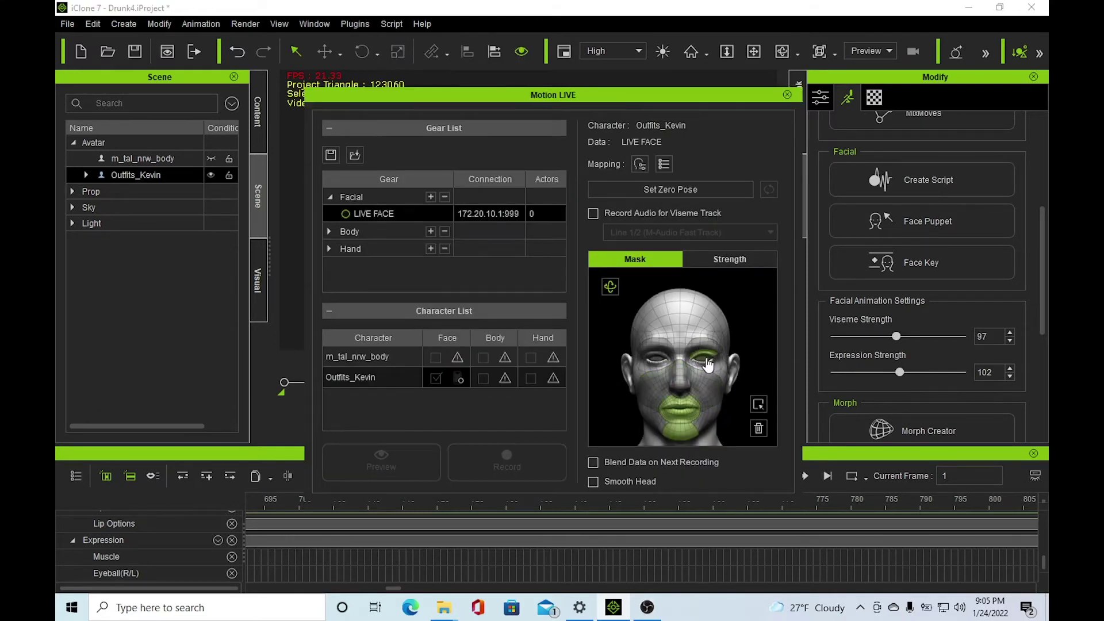
click(655, 361)
click(657, 352)
click(715, 347)
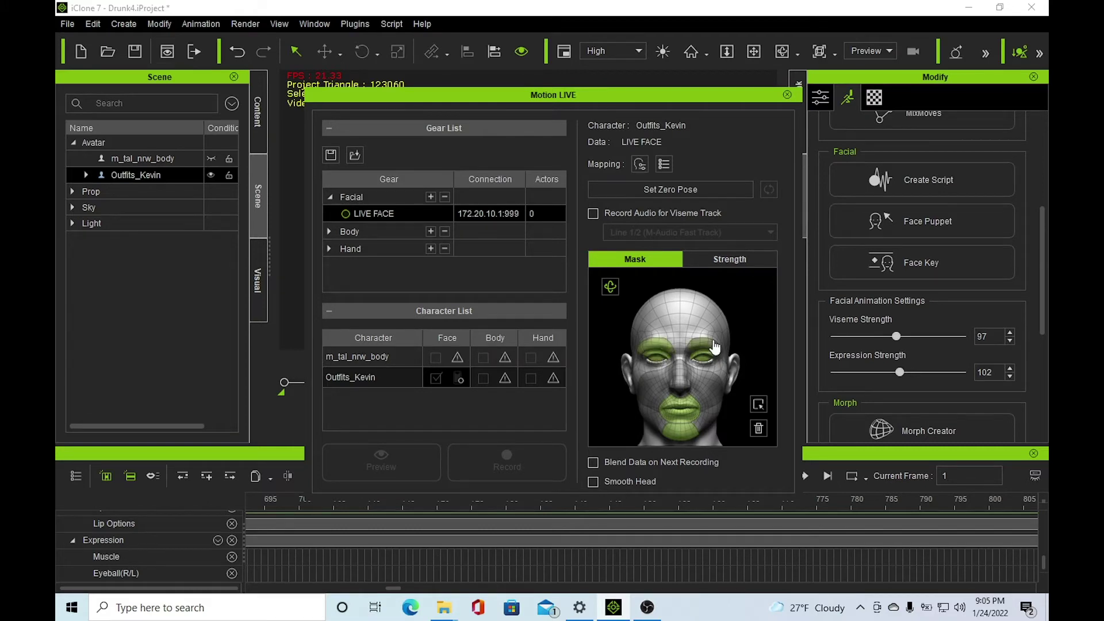
click(680, 408)
click(682, 430)
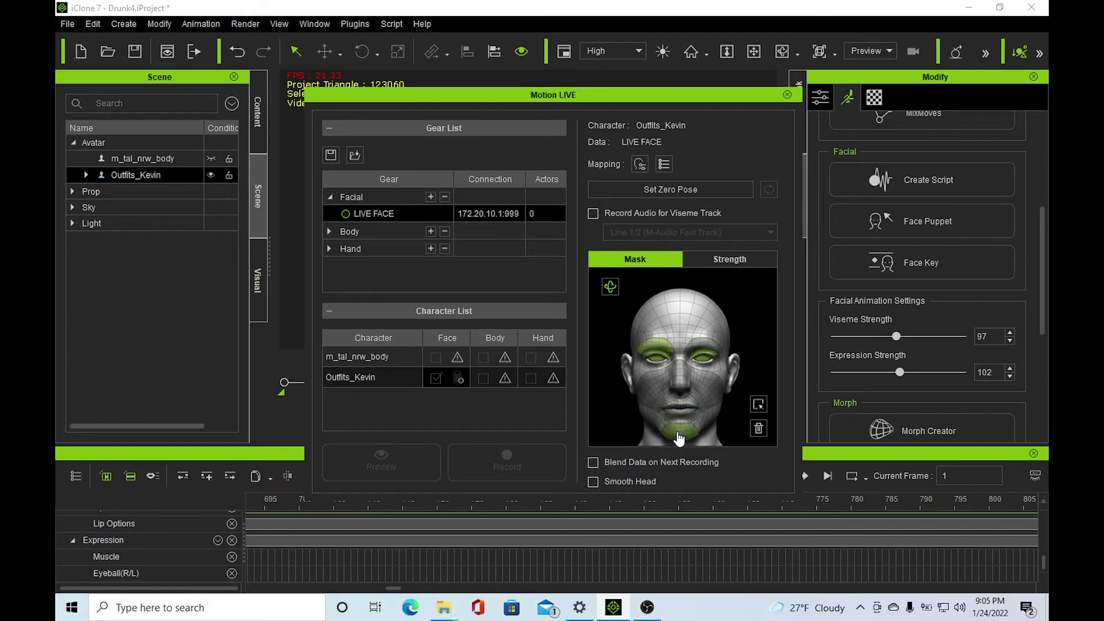
Enable Blend Data on Next Recording and set the Brow strength to 62
click(641, 464)
click(727, 262)
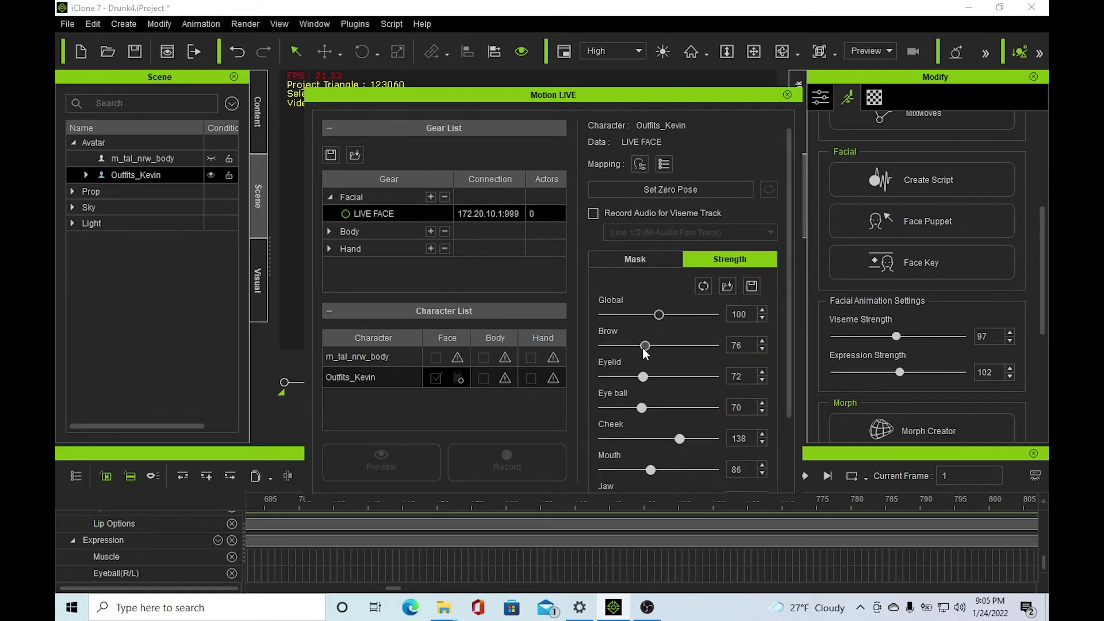
drag(640, 348, 636, 346)
drag(550, 94, 827, 85)
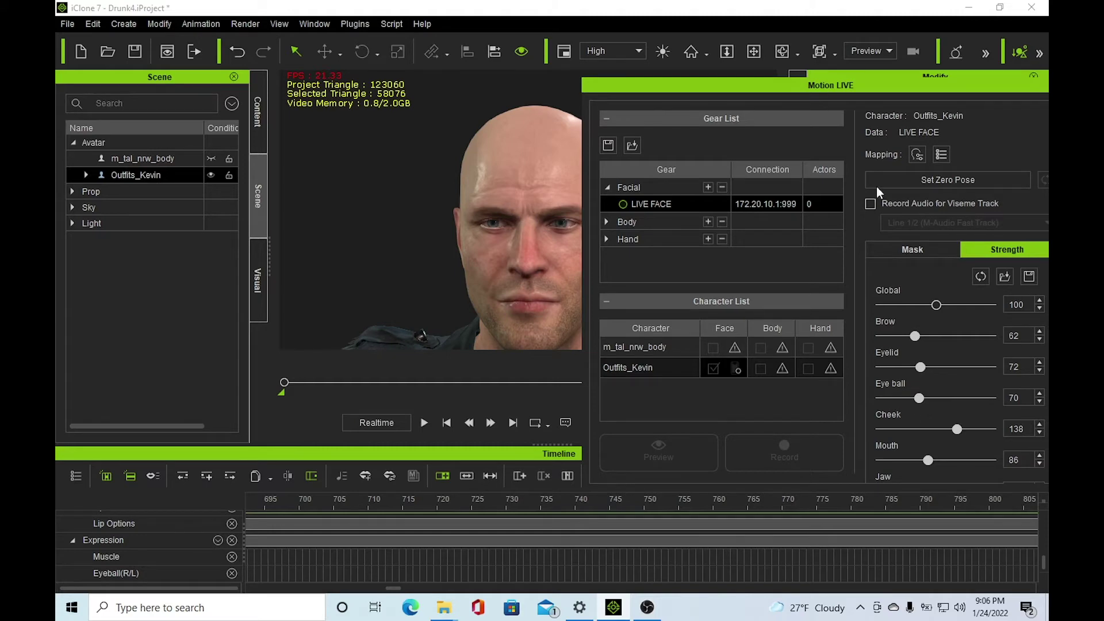
drag(878, 92, 684, 92)
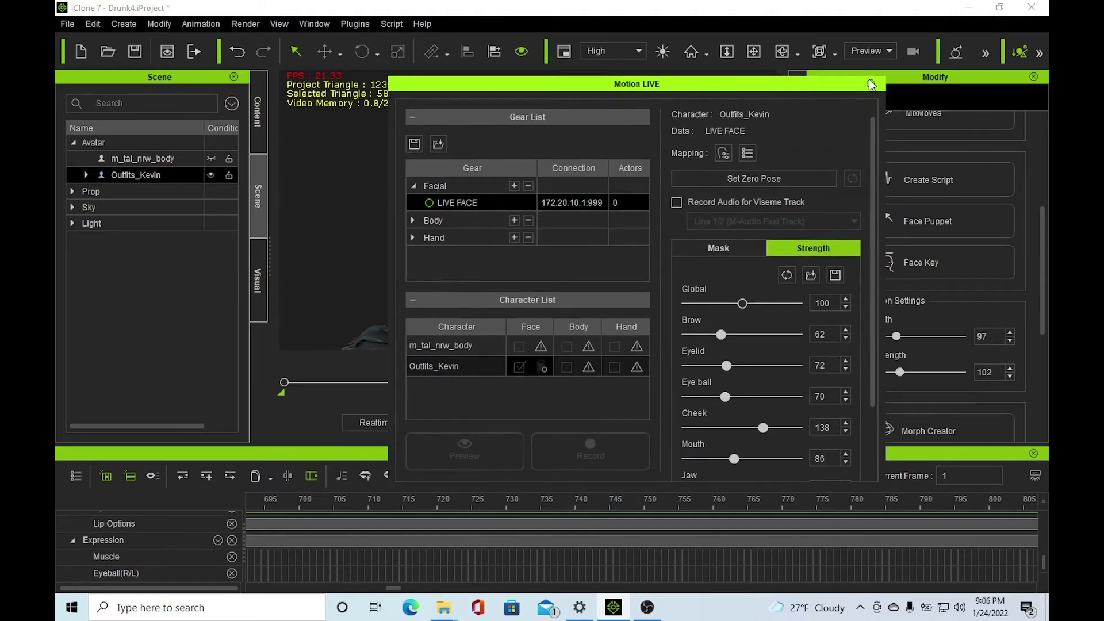
click(715, 253)
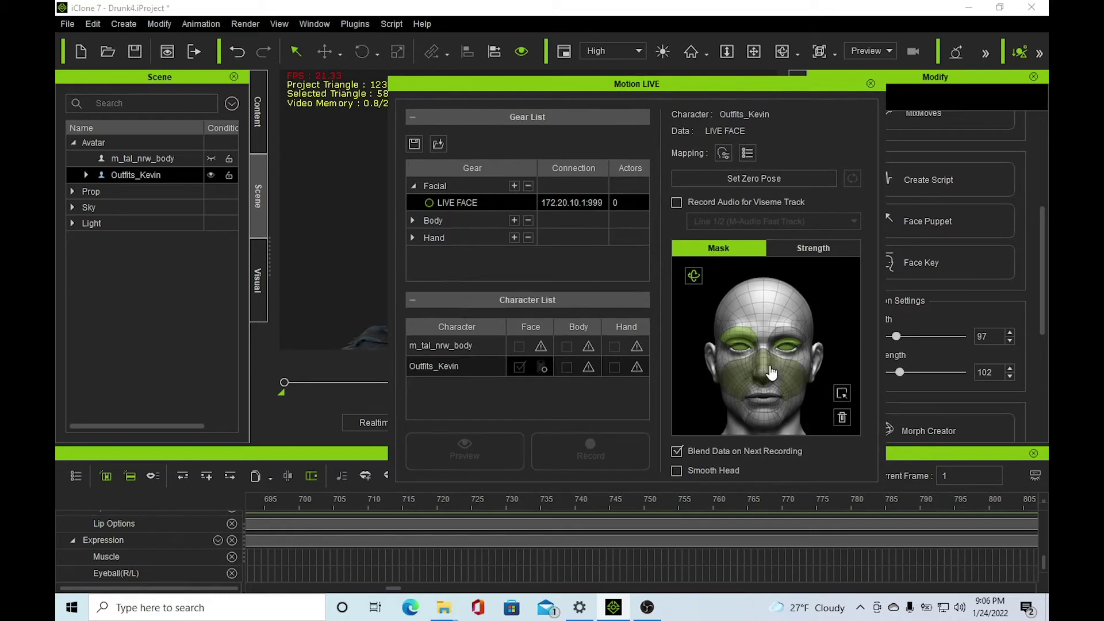
click(871, 85)
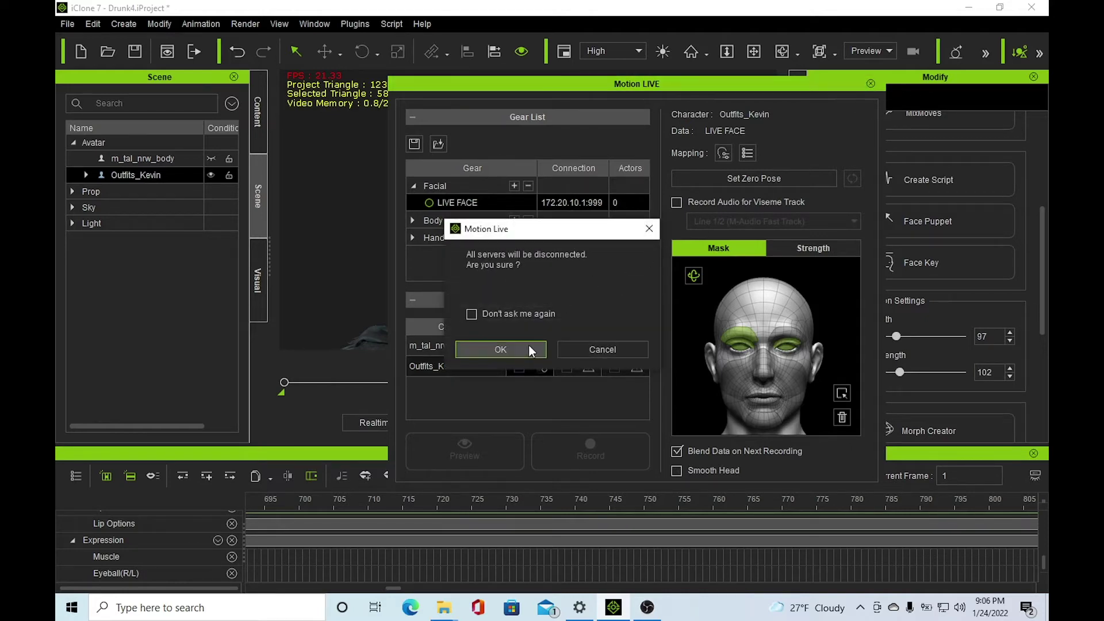
click(604, 352)
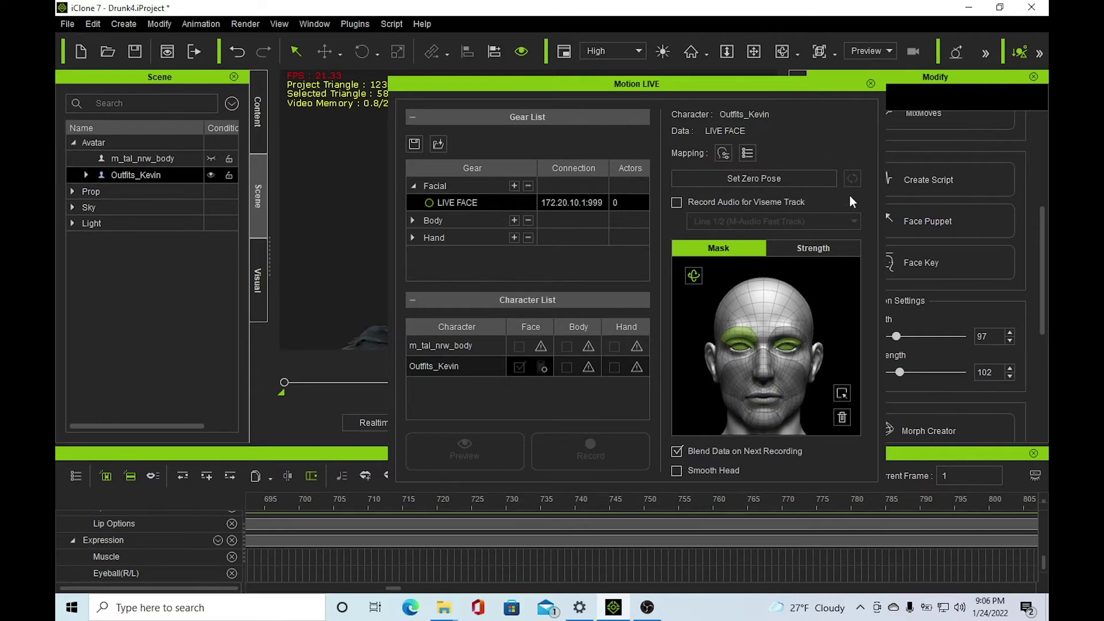
Set the Mouth strength to 77 and close Motion LIVE, disconnecting all servers
click(833, 248)
scroll(682, 453, down, 2)
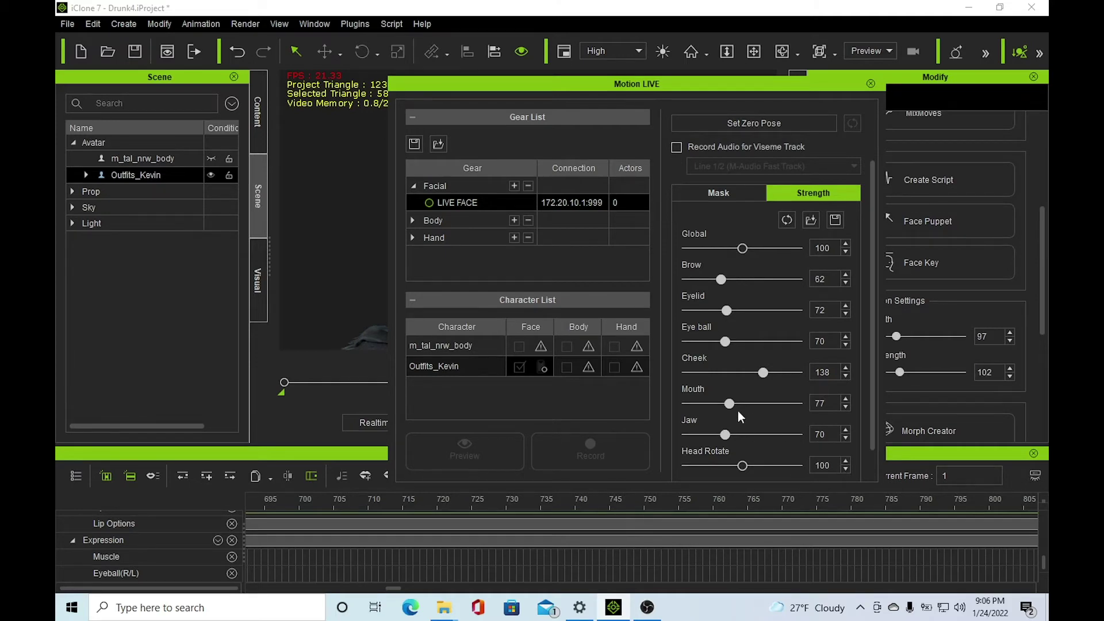
click(871, 84)
click(529, 345)
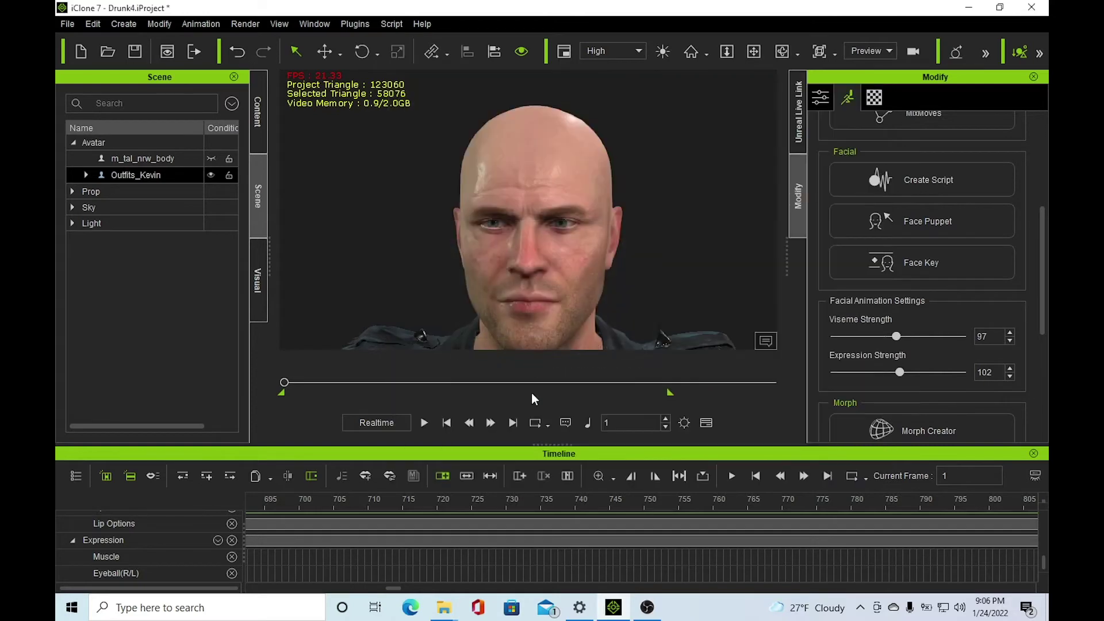
Examine the Smooth settings for the Expression clip at frame 728 and close them without applying
click(490, 541)
right_click(491, 540)
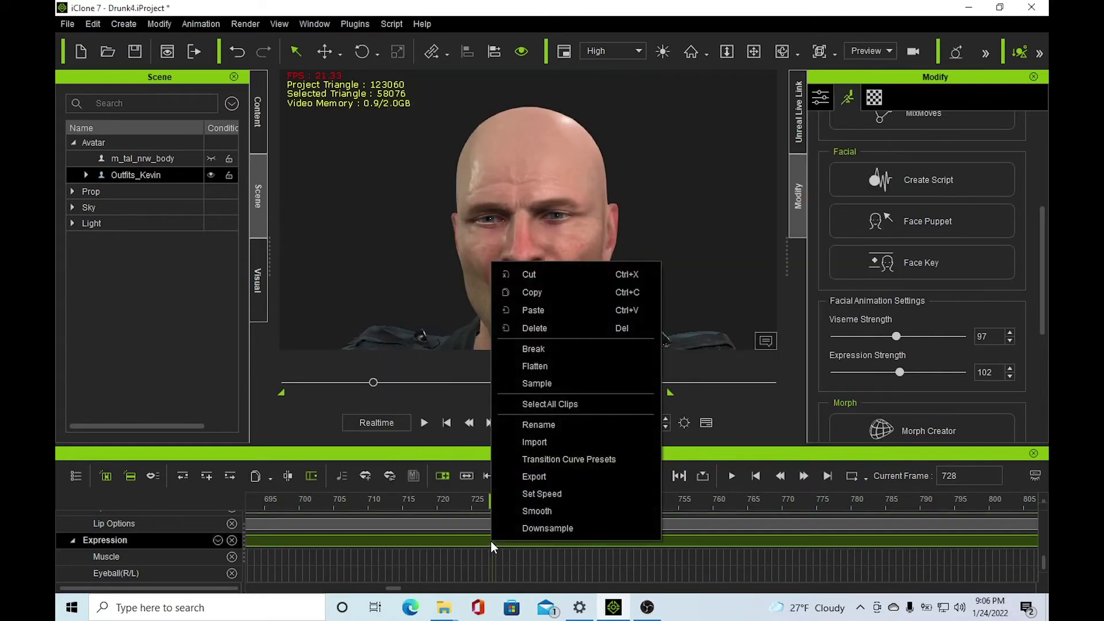
click(554, 511)
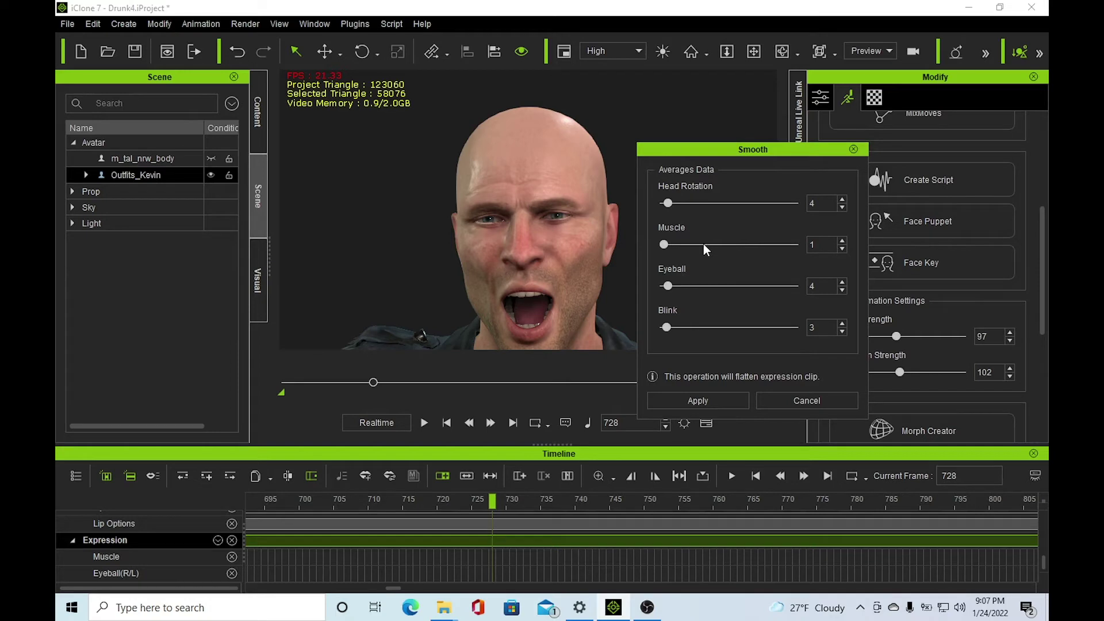
click(855, 149)
Sample the Expression clip into keyframes and move the playhead back to frame 240
right_click(521, 545)
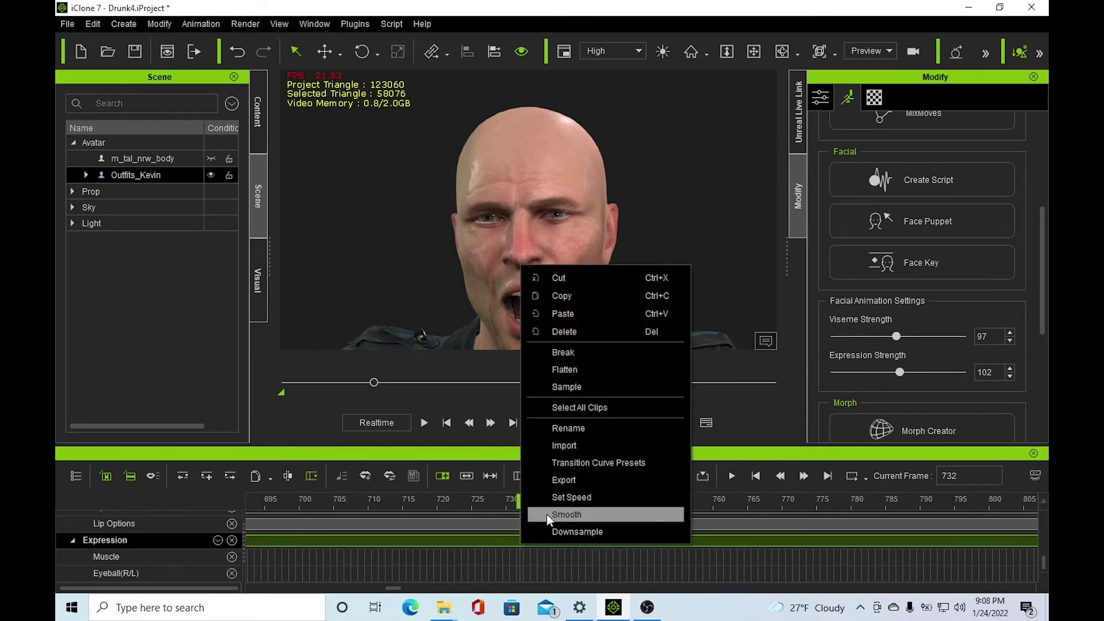
click(568, 386)
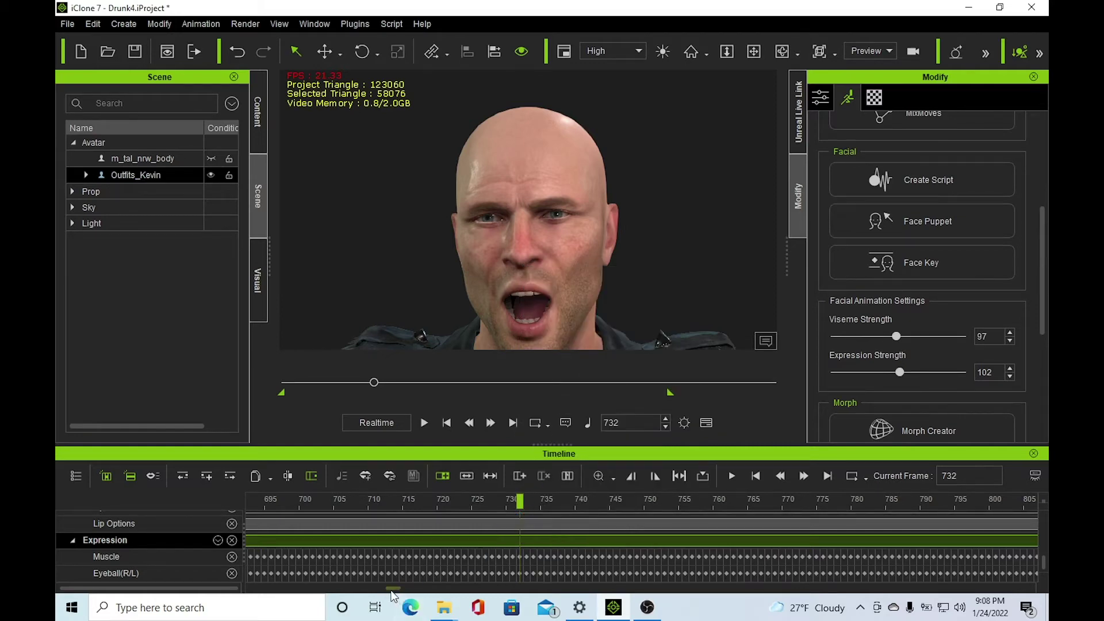
drag(392, 592, 313, 595)
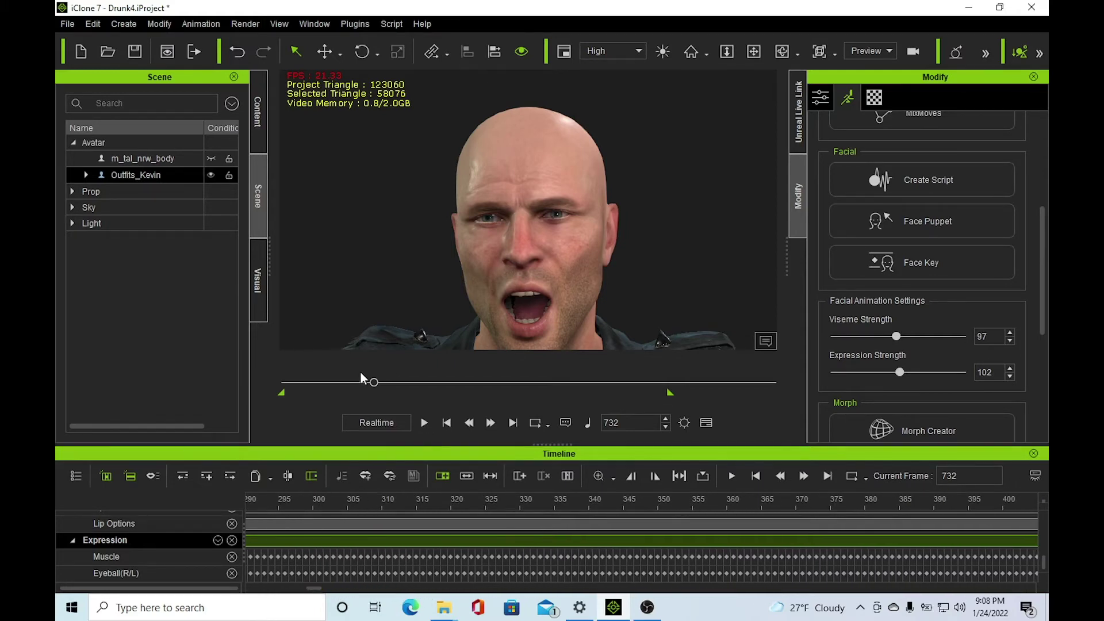
drag(370, 381, 315, 384)
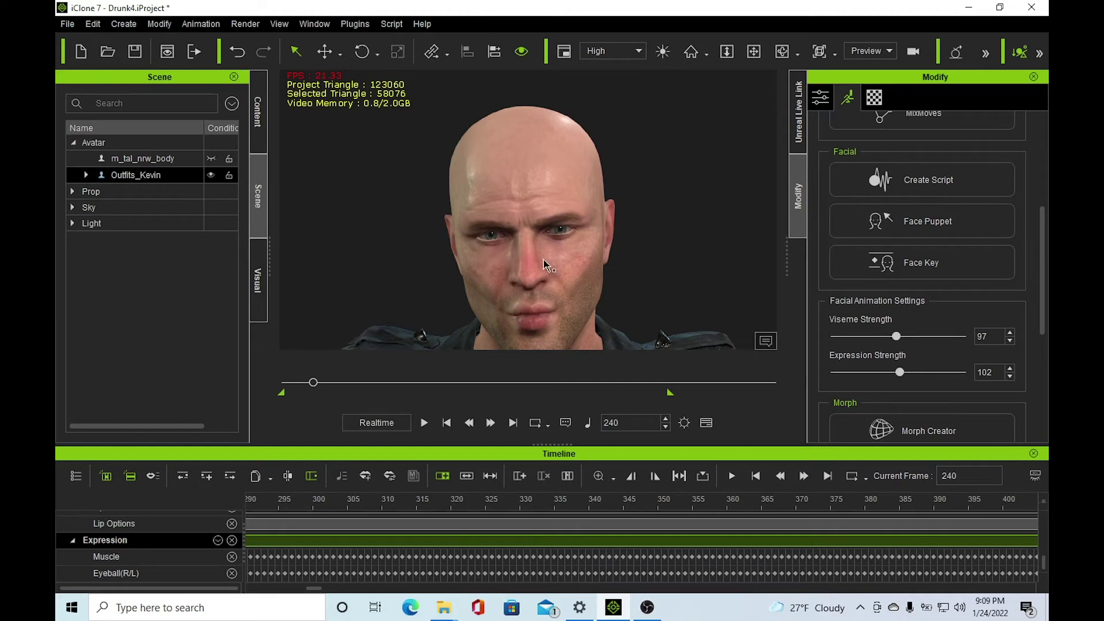
Move the playhead to frame 348 and select the Expression Muscle key there
click(648, 558)
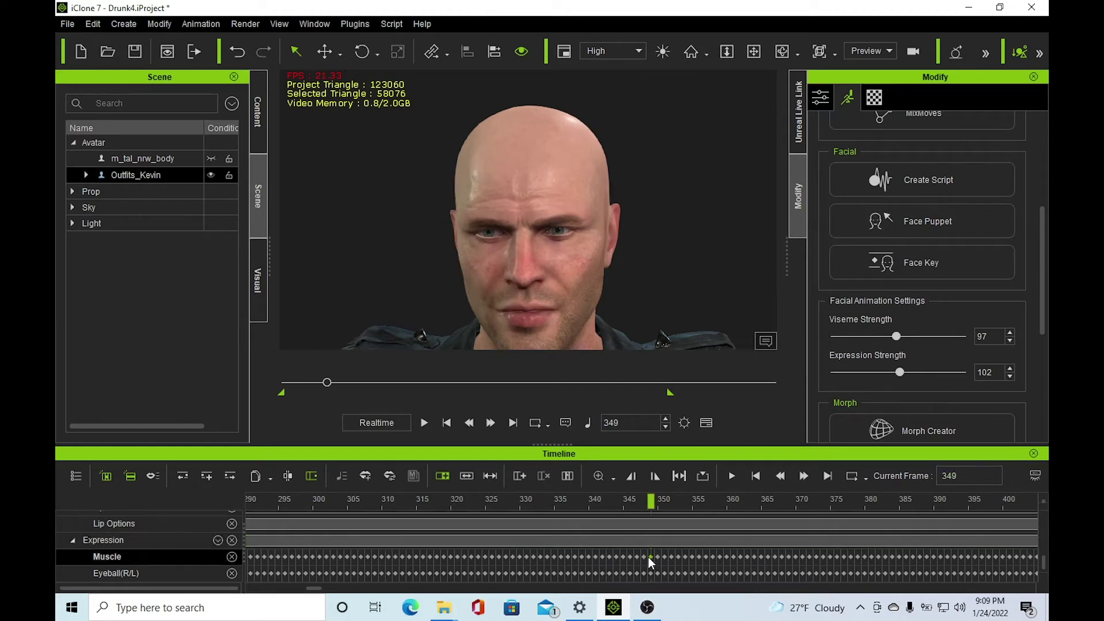
drag(648, 504, 639, 519)
click(642, 556)
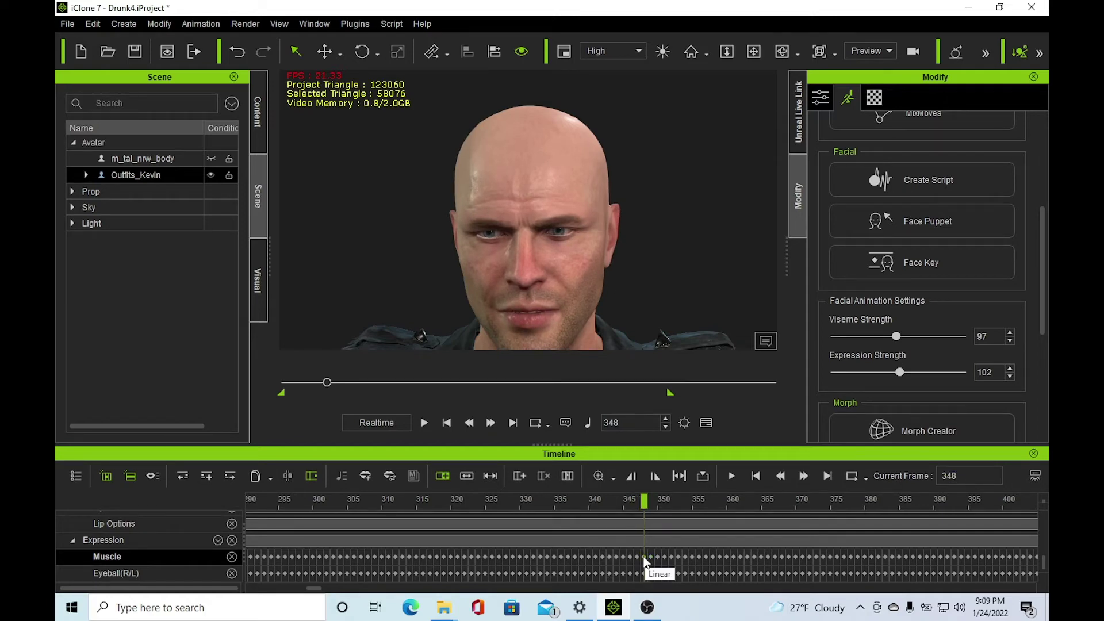
Open the Muscle key at frame 348 in Face Key, examine its muscle controls and mouth sliders, and close it unchanged
double_click(643, 556)
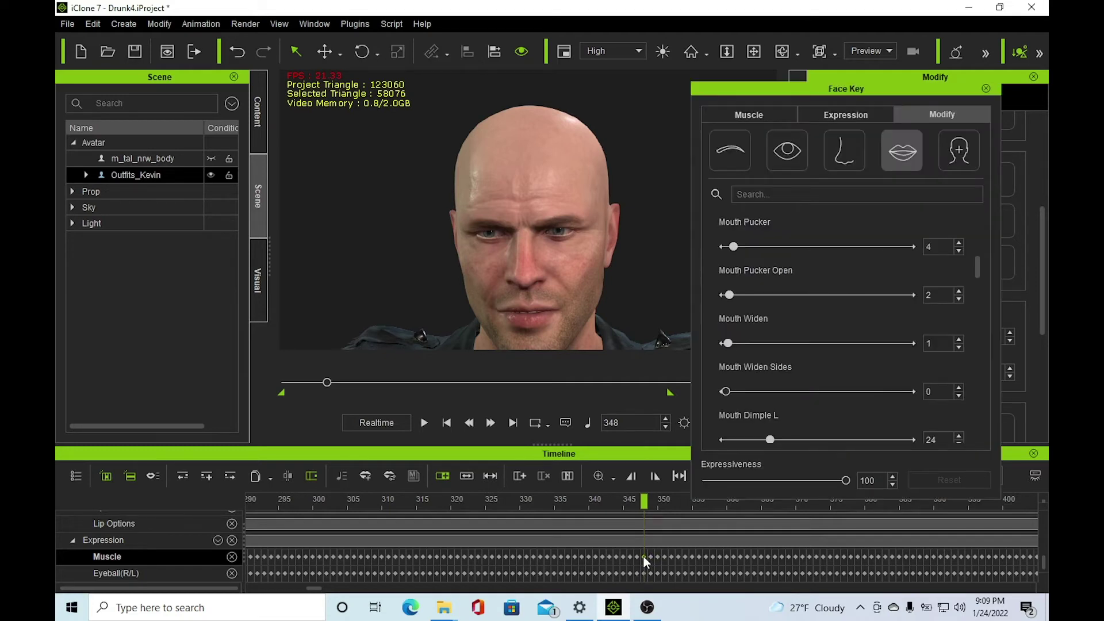
click(730, 116)
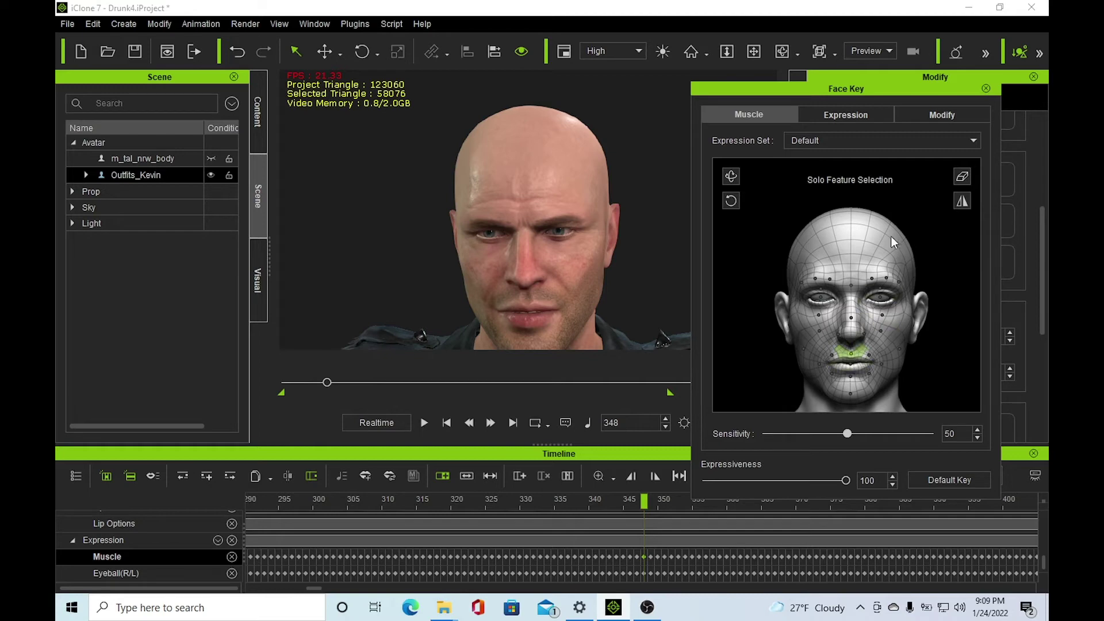
click(929, 119)
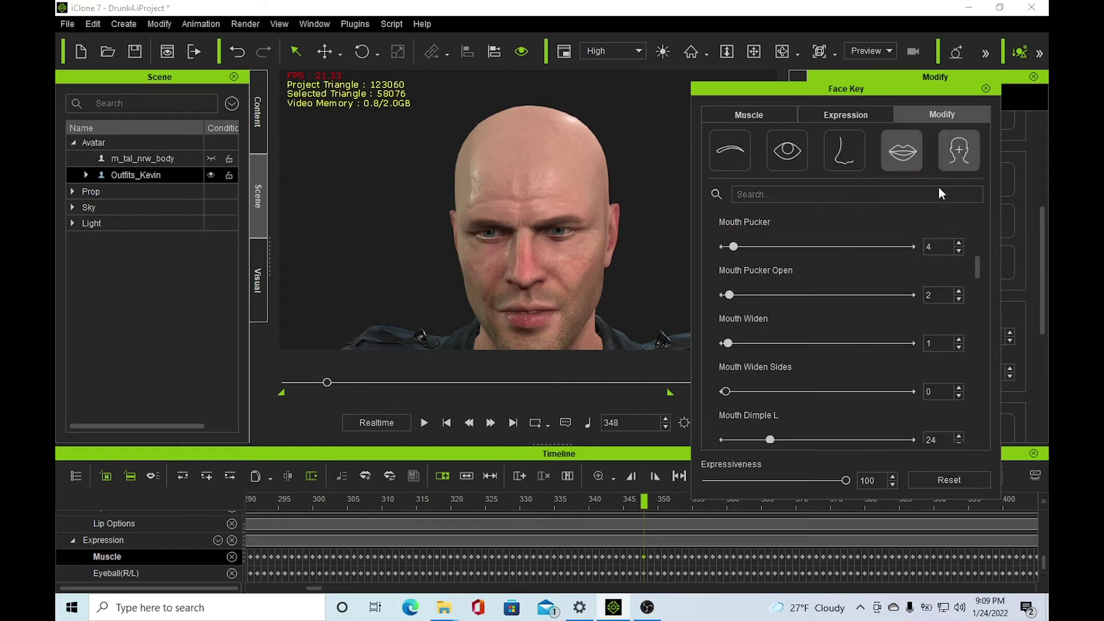
scroll(966, 395, down, 10)
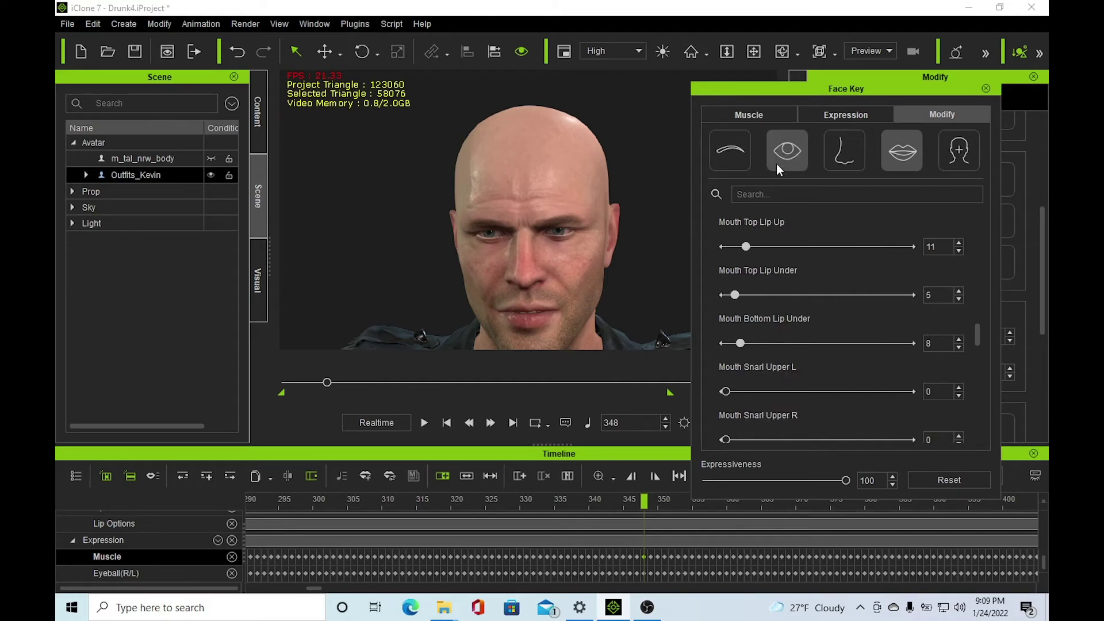
click(746, 117)
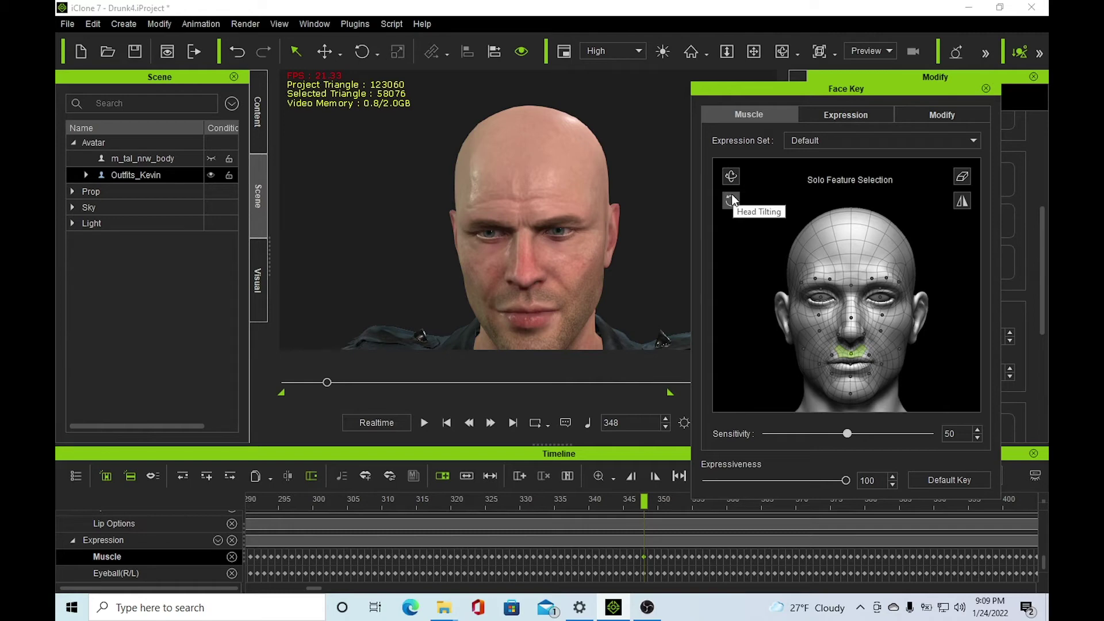
click(730, 177)
click(986, 89)
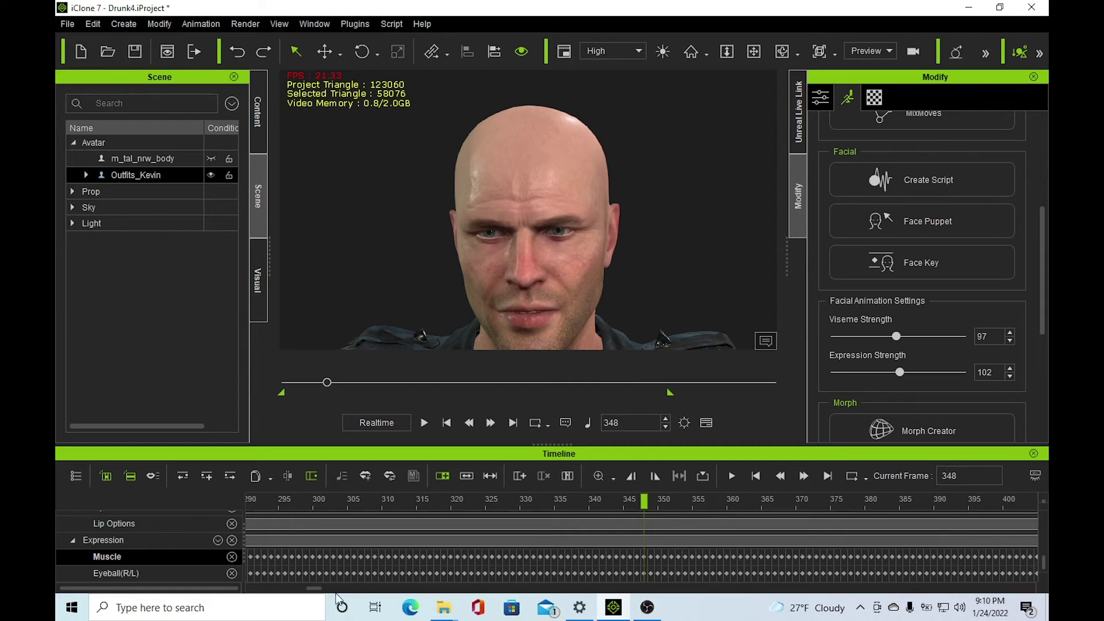
Select all keys on the Expression Muscle track, examine their Transition Curve Presets, and close them without applying one
drag(315, 588, 751, 589)
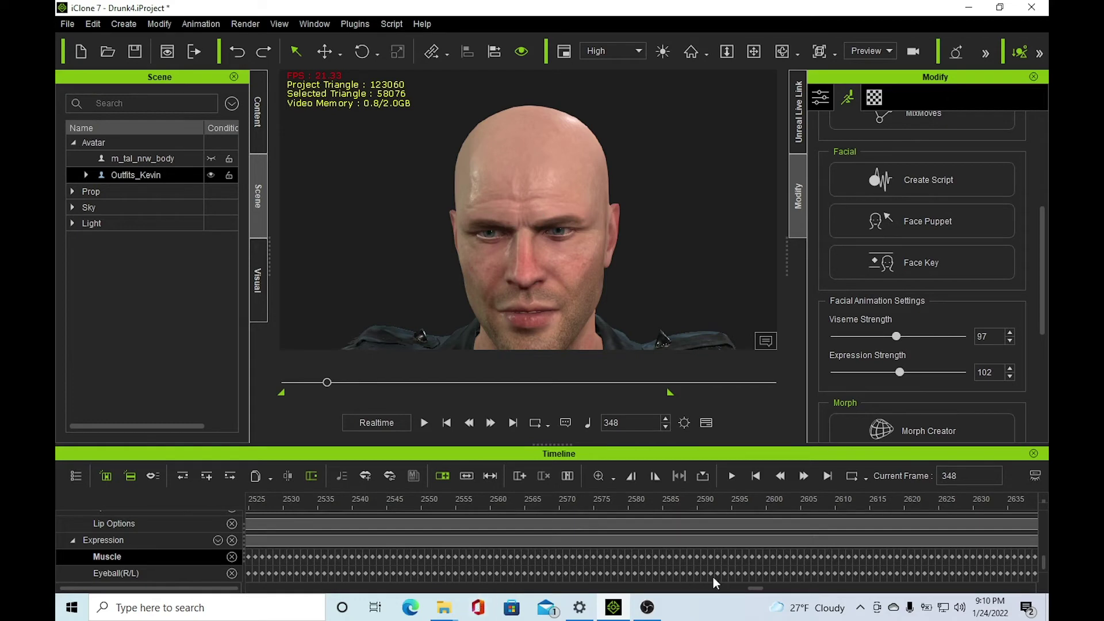
drag(756, 590, 878, 611)
drag(452, 557, 343, 561)
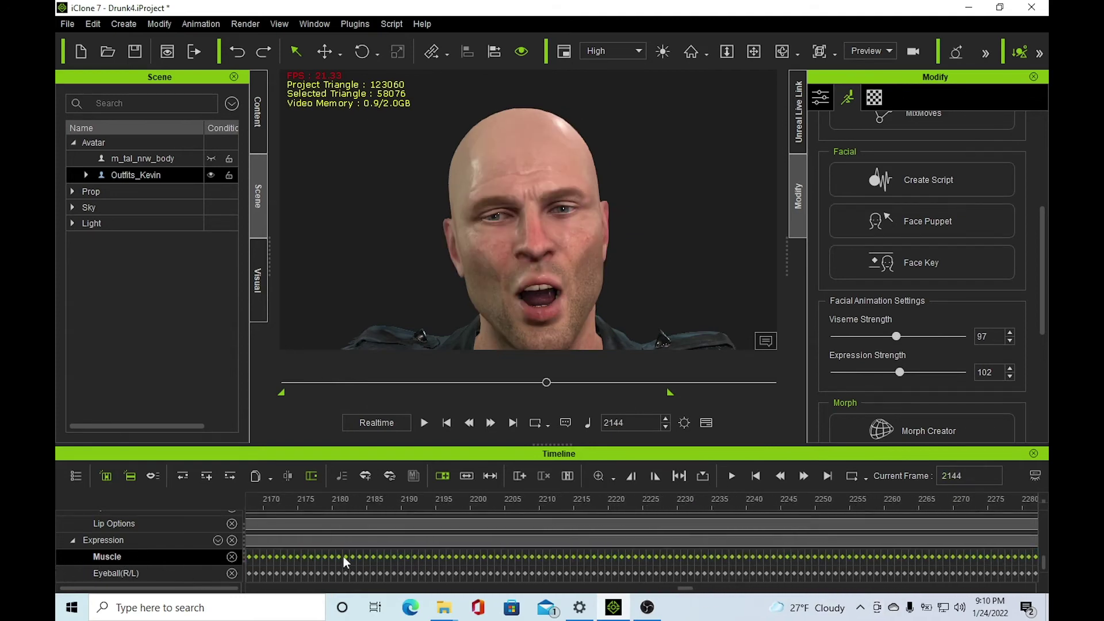
right_click(343, 554)
click(391, 543)
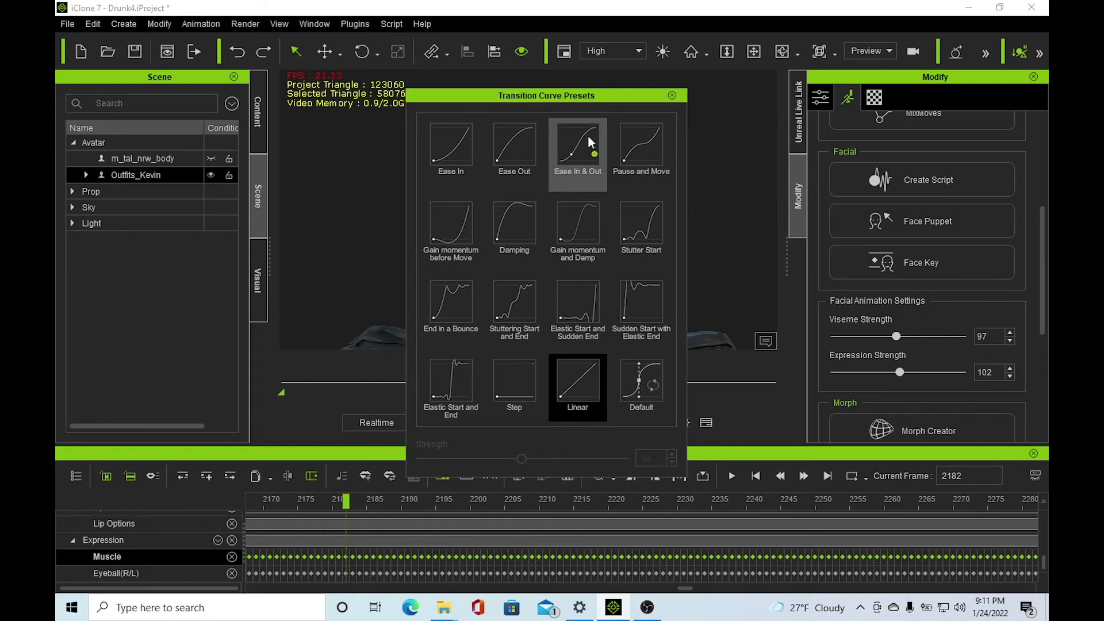
click(672, 97)
Select the Expression clip and flatten its sampled keys back into the clip
scroll(324, 549, down, 1)
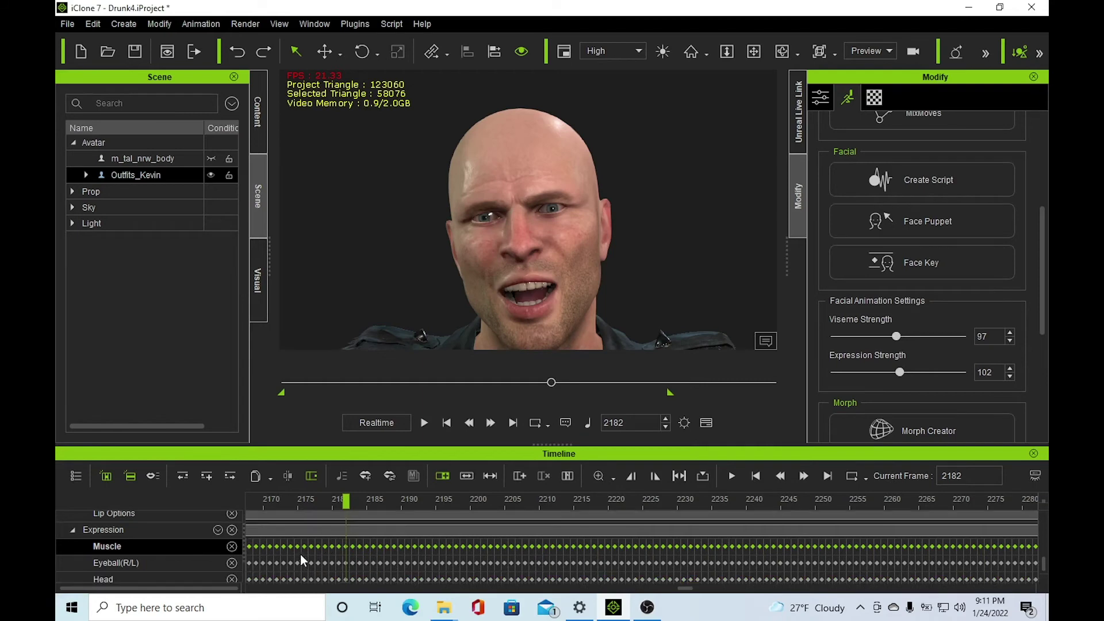
right_click(595, 547)
click(544, 538)
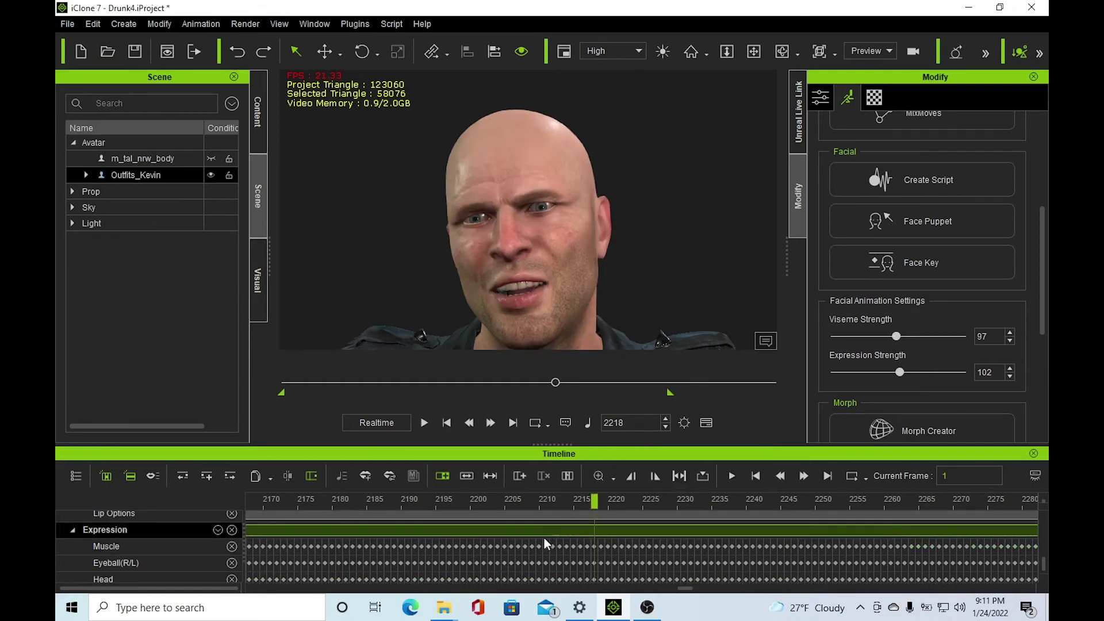
click(551, 538)
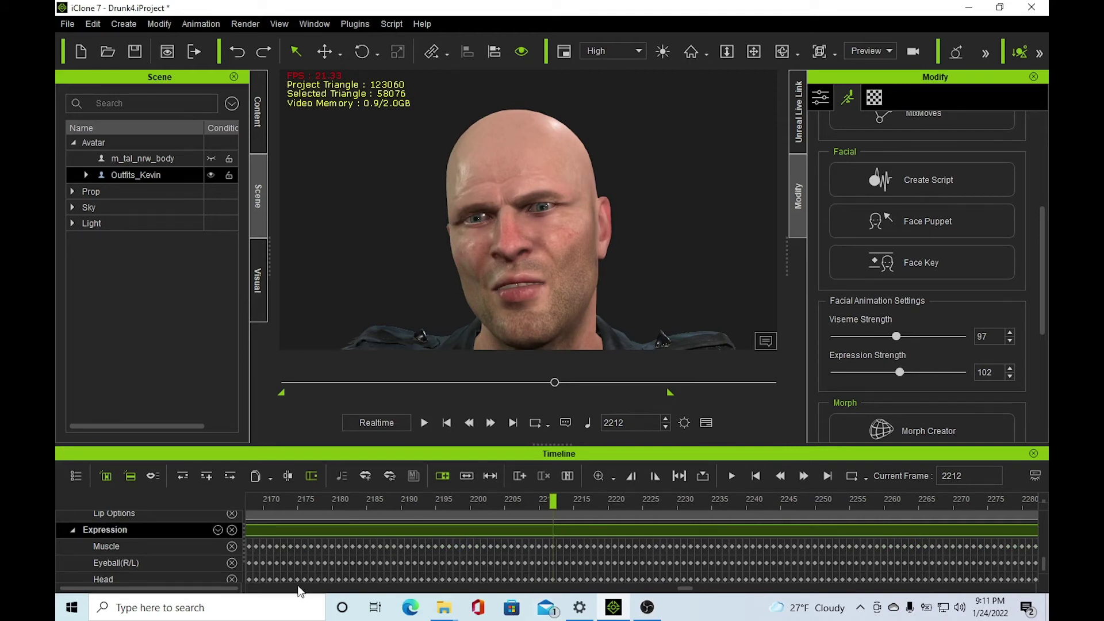
right_click(550, 531)
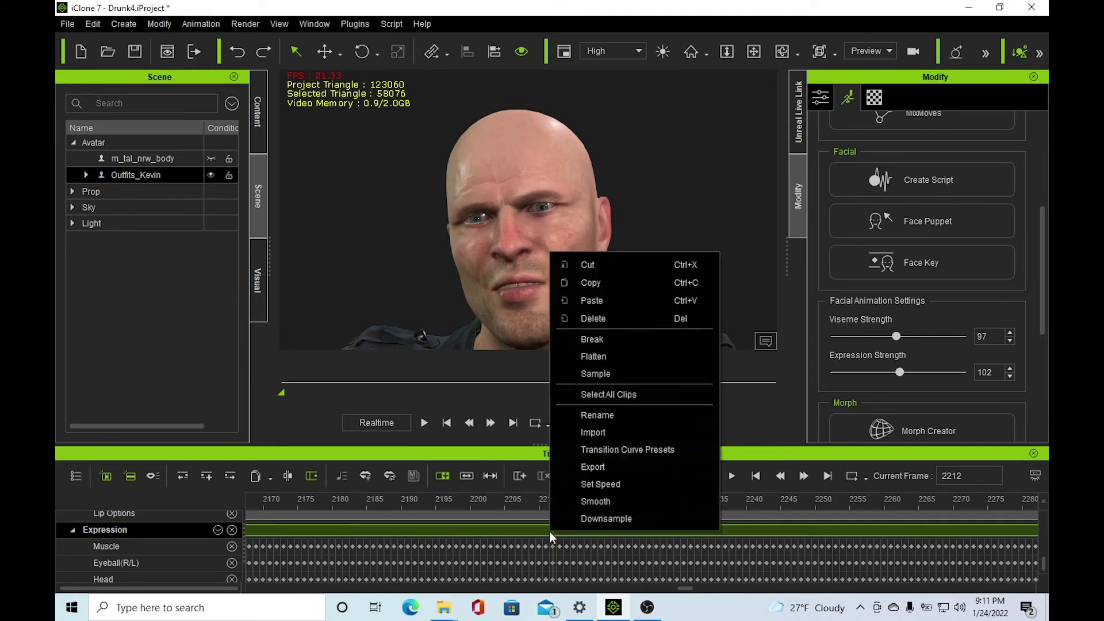
click(609, 357)
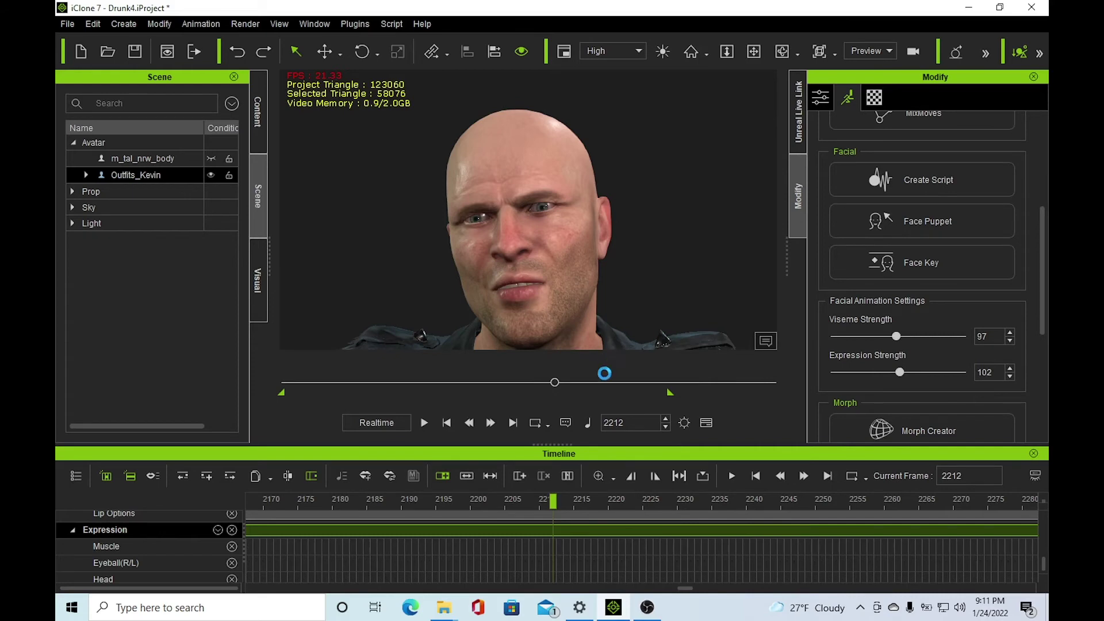
Examine the Transition Curve Presets for the flattened Expression clip and close them without applying one
right_click(544, 530)
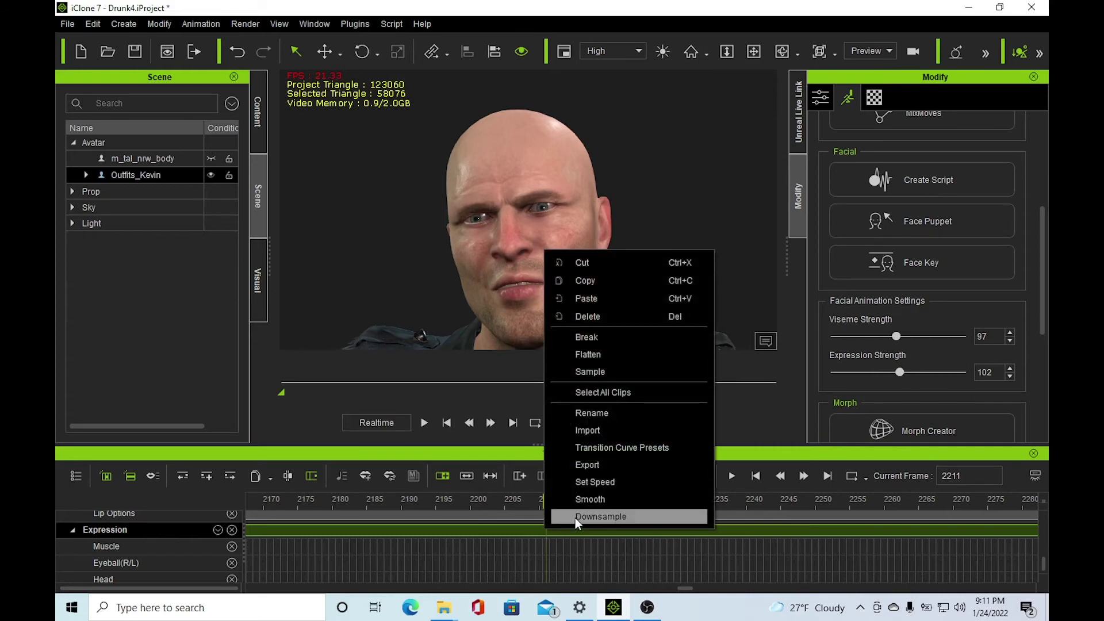
click(627, 448)
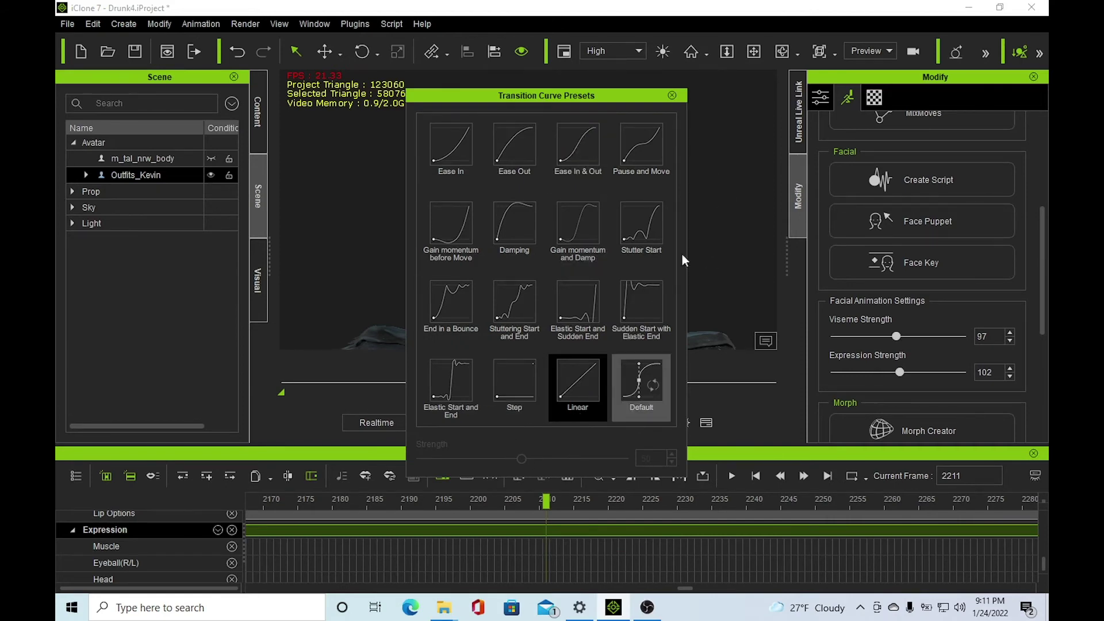
click(672, 95)
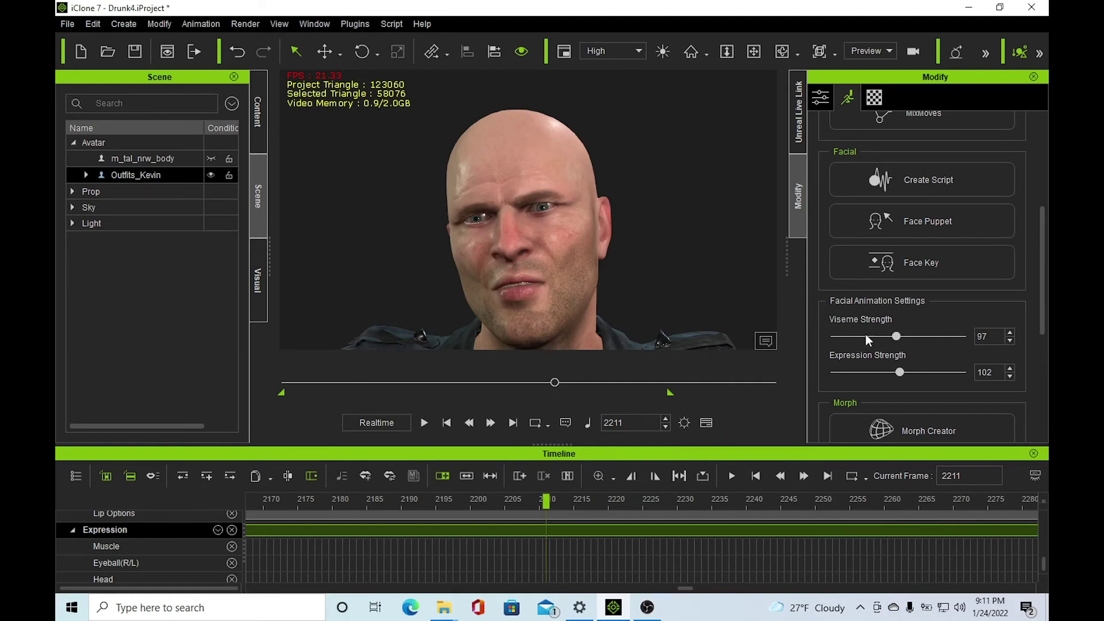
Try a Viseme Strength of 111 with an Expression Strength of 99 and play back the animation to check it
drag(901, 335, 904, 343)
drag(899, 375, 896, 375)
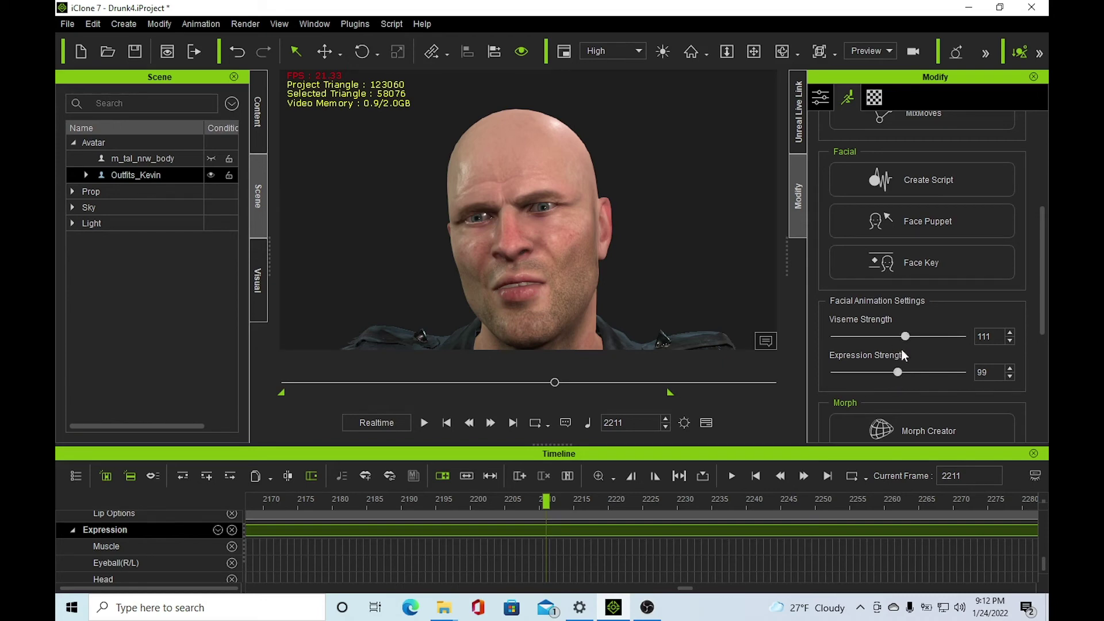
click(424, 423)
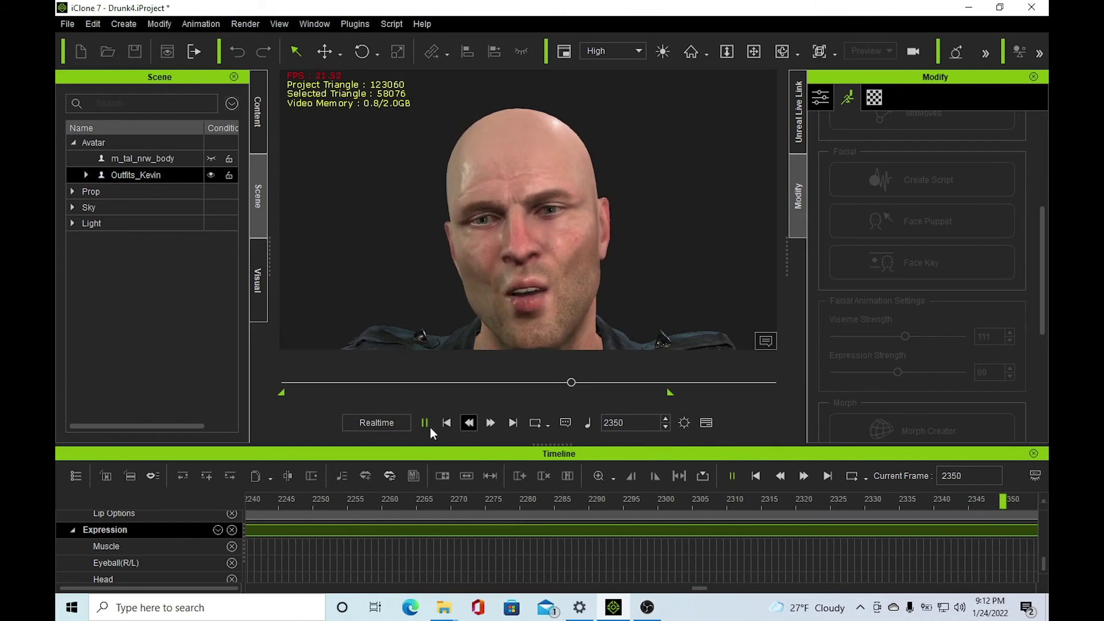
click(424, 424)
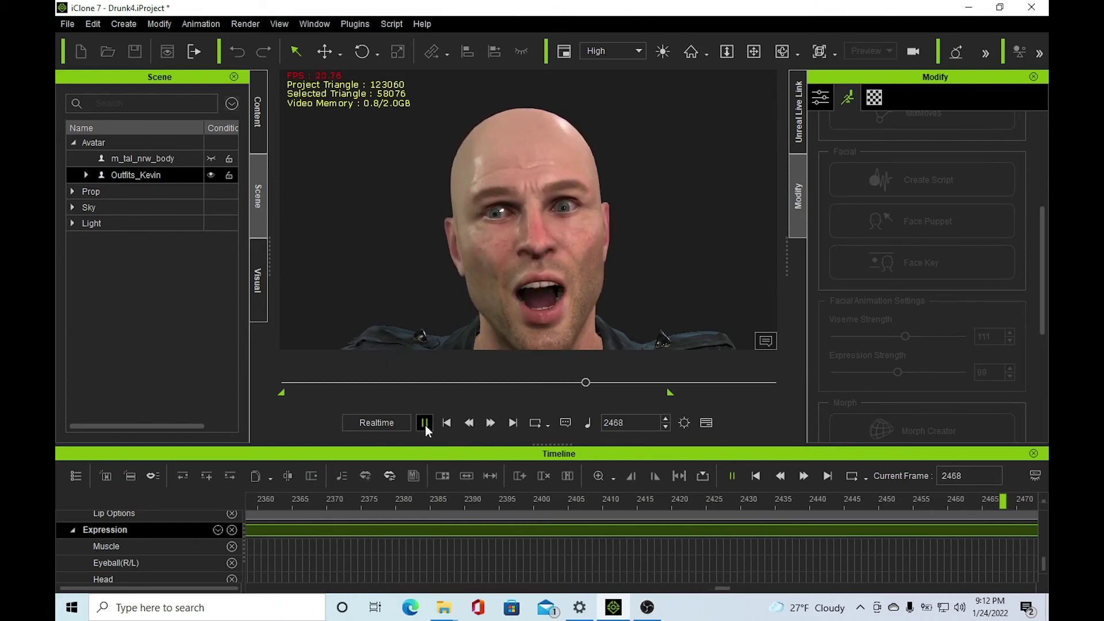
Set Viseme Strength to 145 and Expression Strength to 130, and return the playhead to the first frame
drag(906, 336, 929, 336)
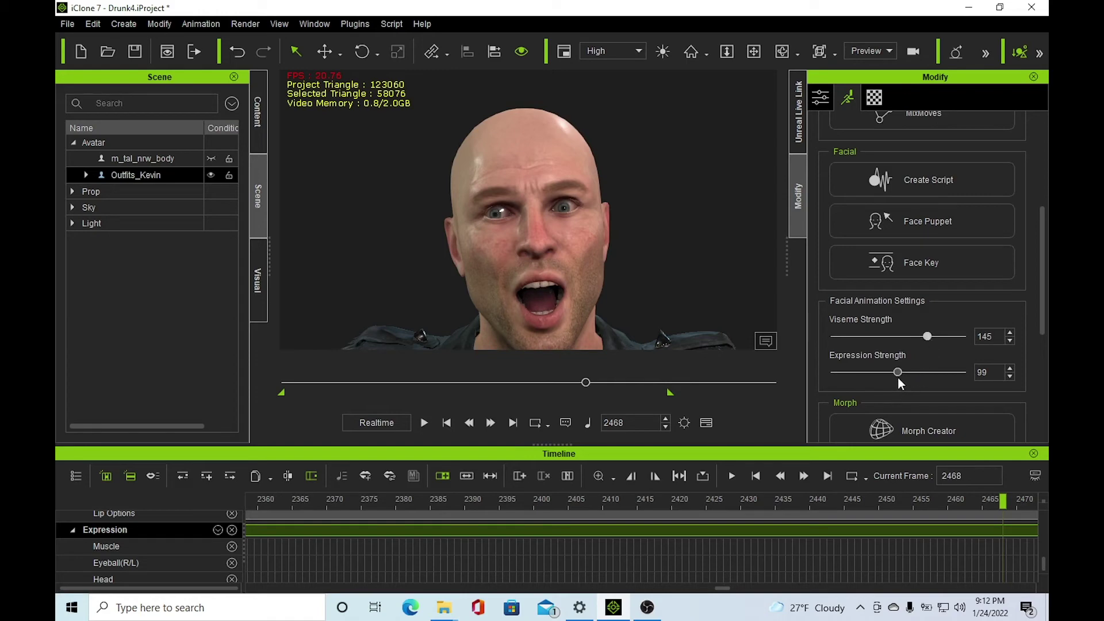
drag(898, 375, 917, 372)
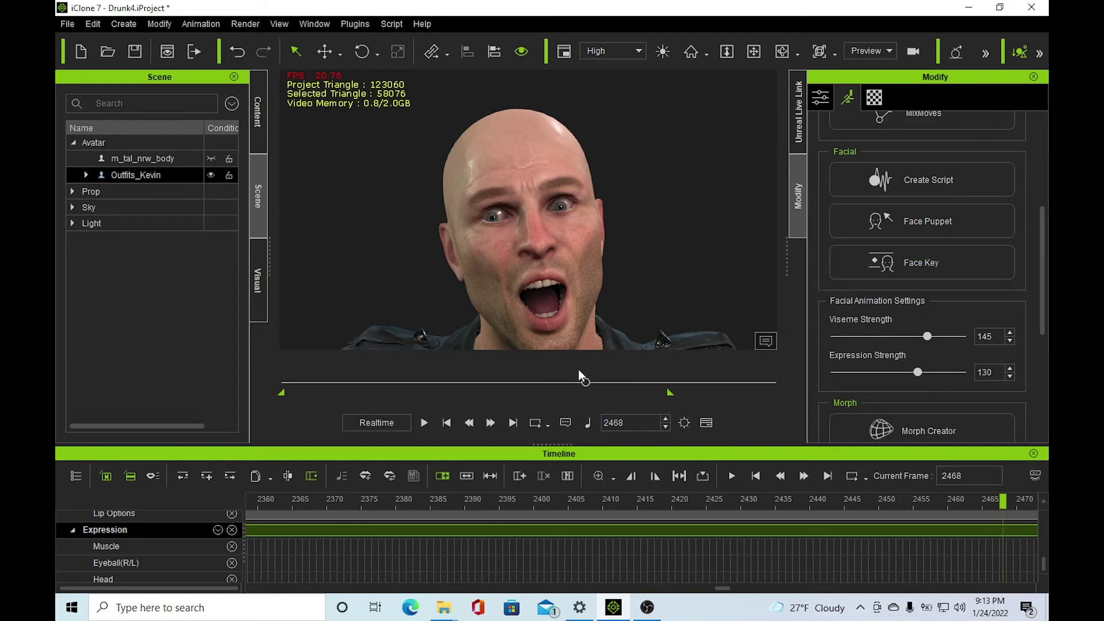
click(446, 423)
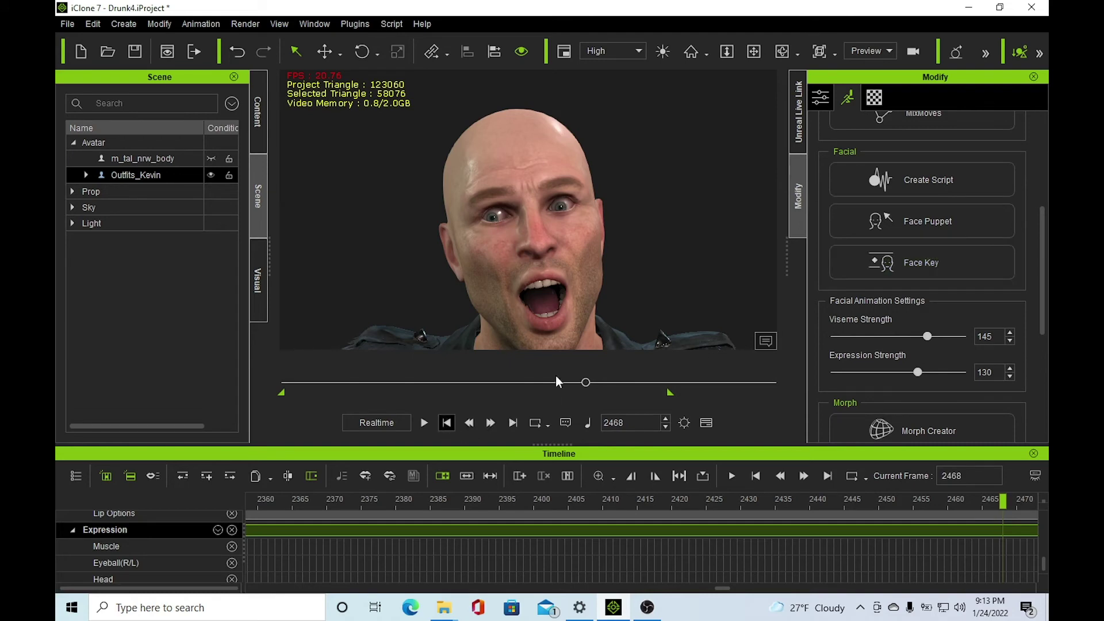
Open Face Key at frame 1, examine its Modify sliders, expression presets and muscle controls, and close it unchanged
click(913, 272)
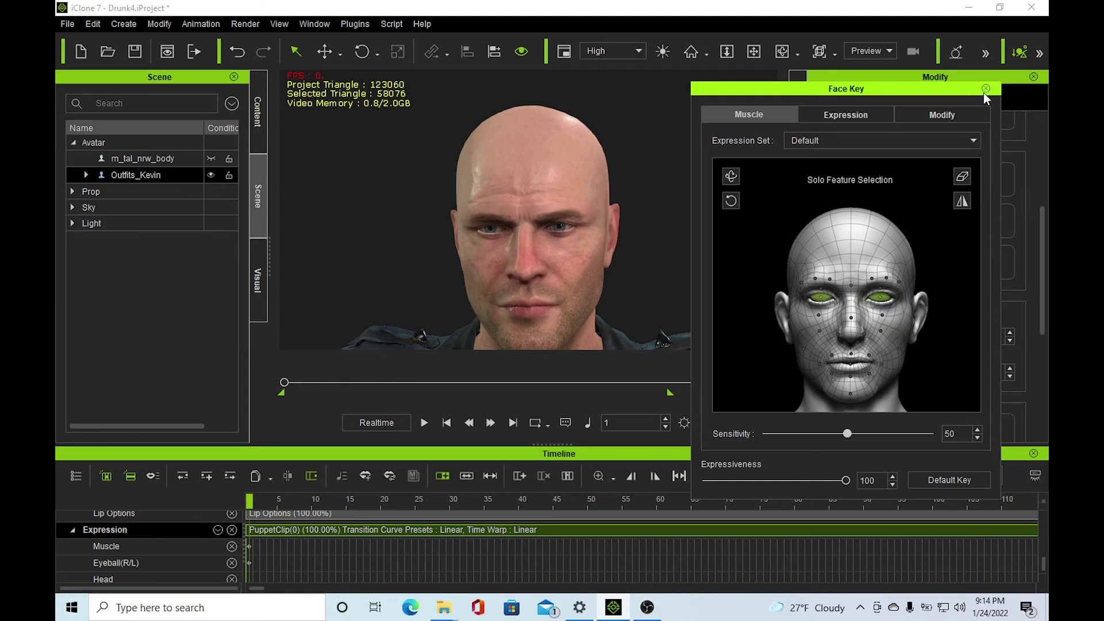
click(935, 119)
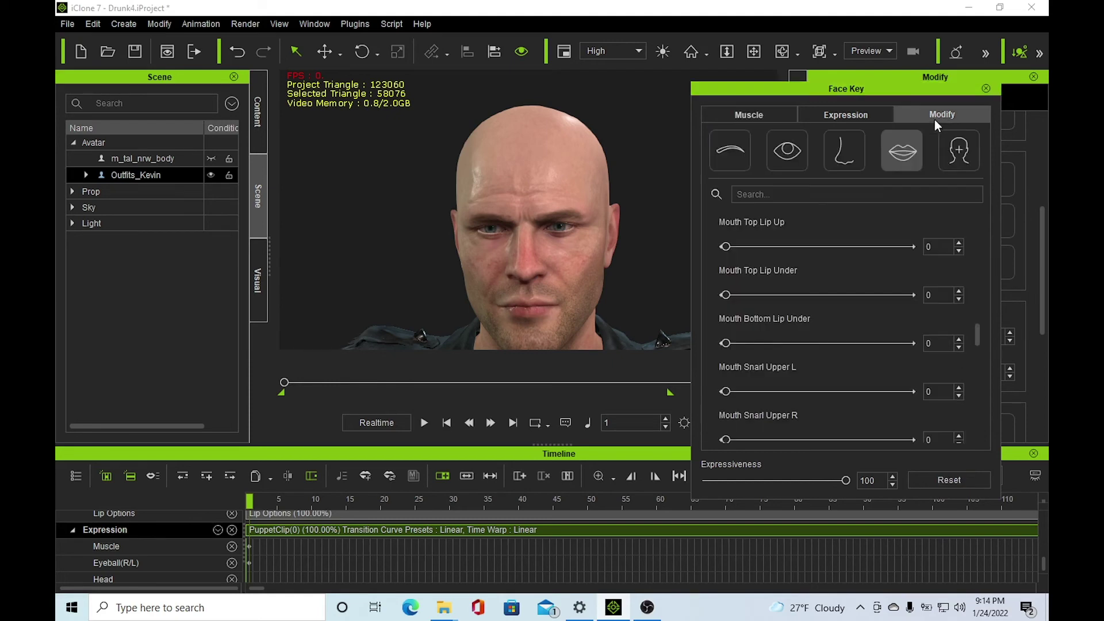
click(747, 150)
click(787, 151)
click(846, 118)
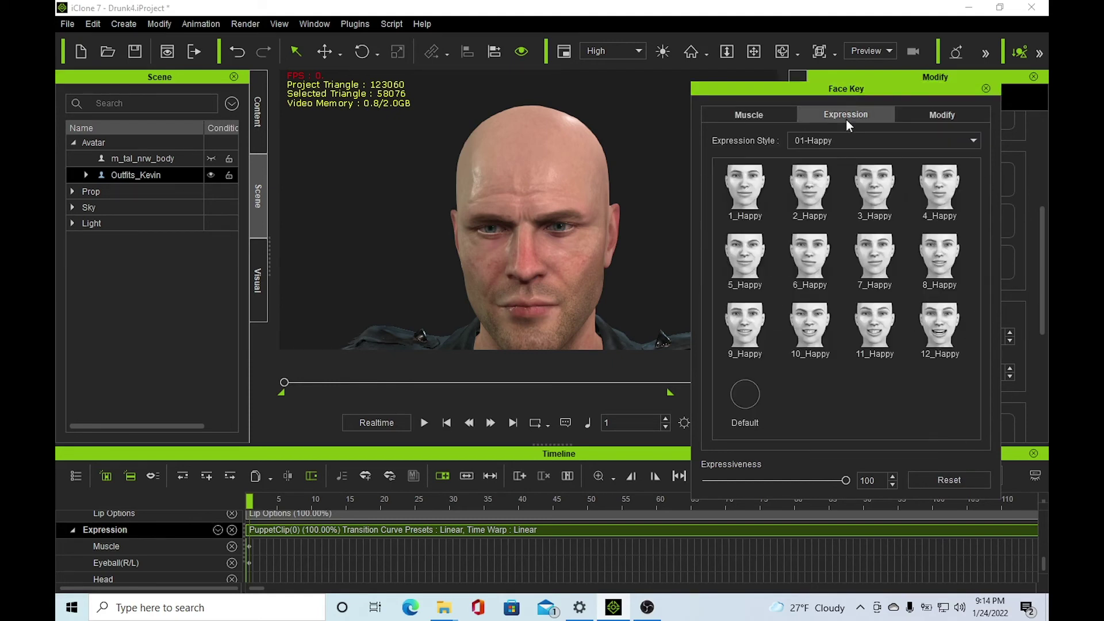
click(765, 115)
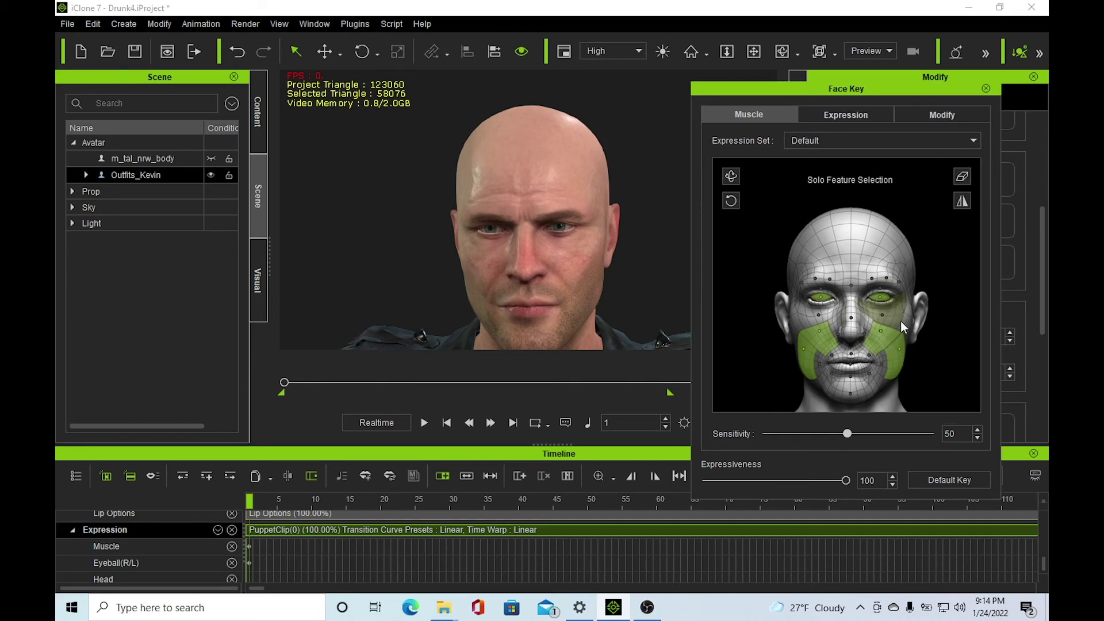
click(986, 89)
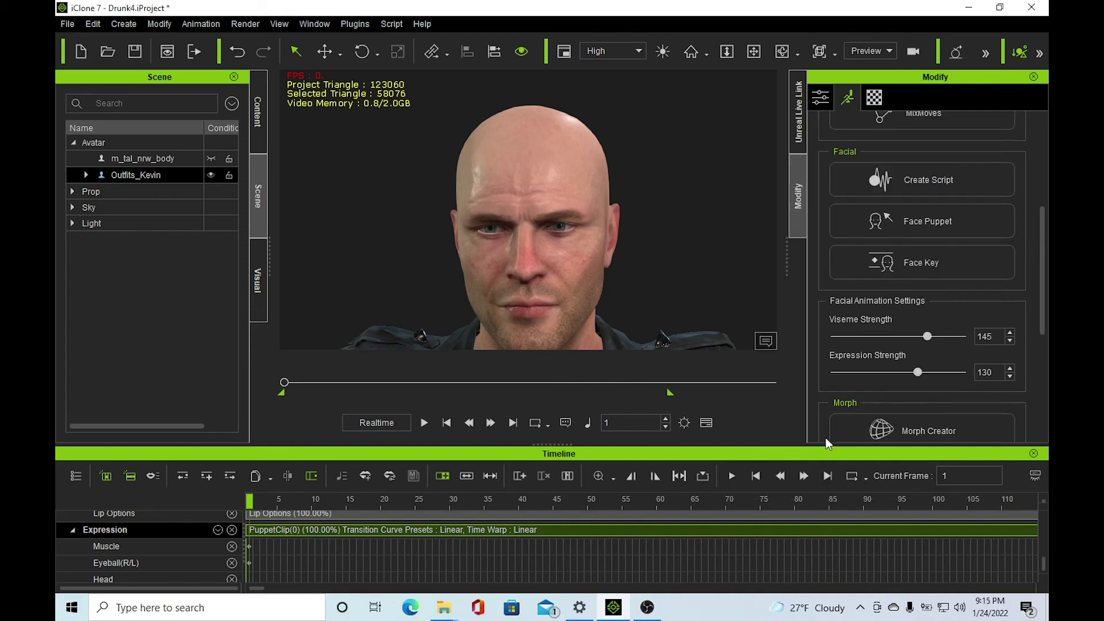
Move the playhead to frame 85 and play back the facial animation to review it, pausing past frame 1016
right_click(568, 533)
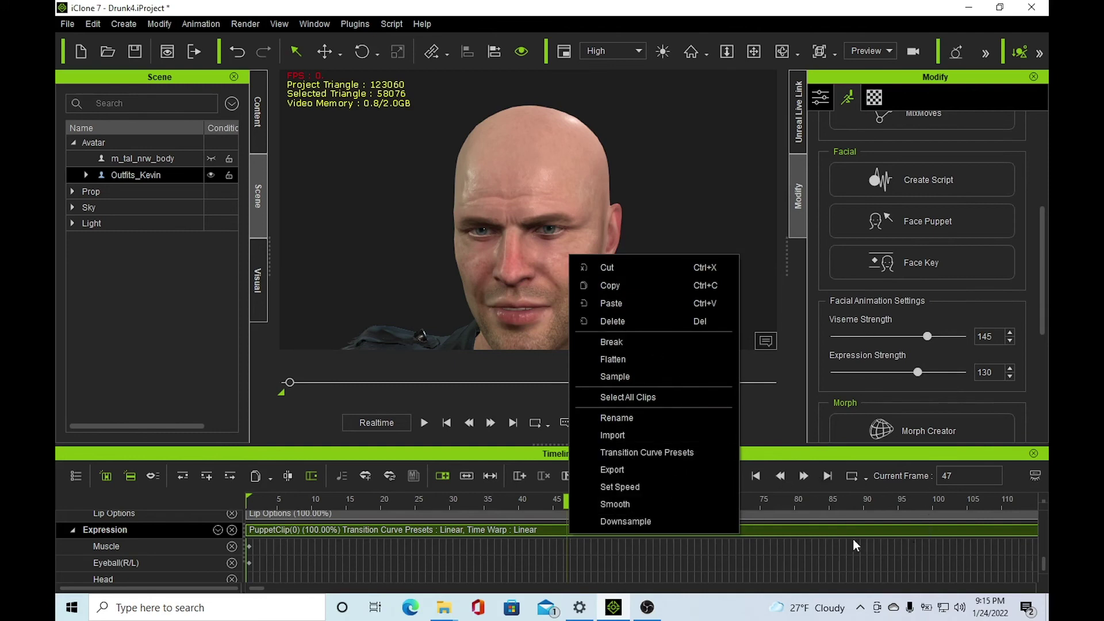
click(830, 527)
click(831, 526)
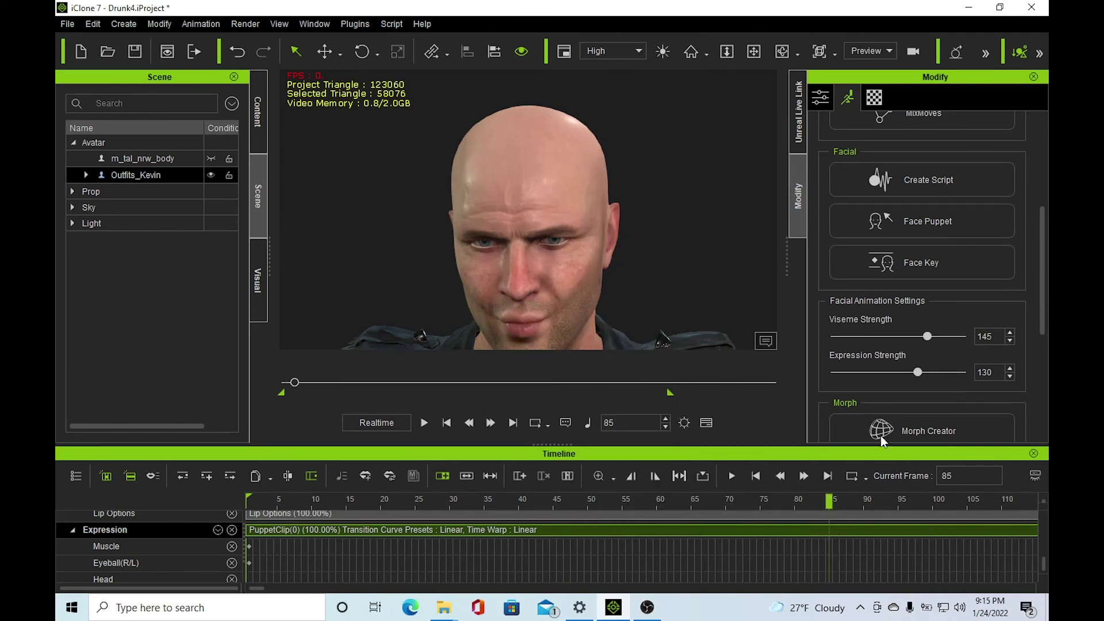
click(417, 423)
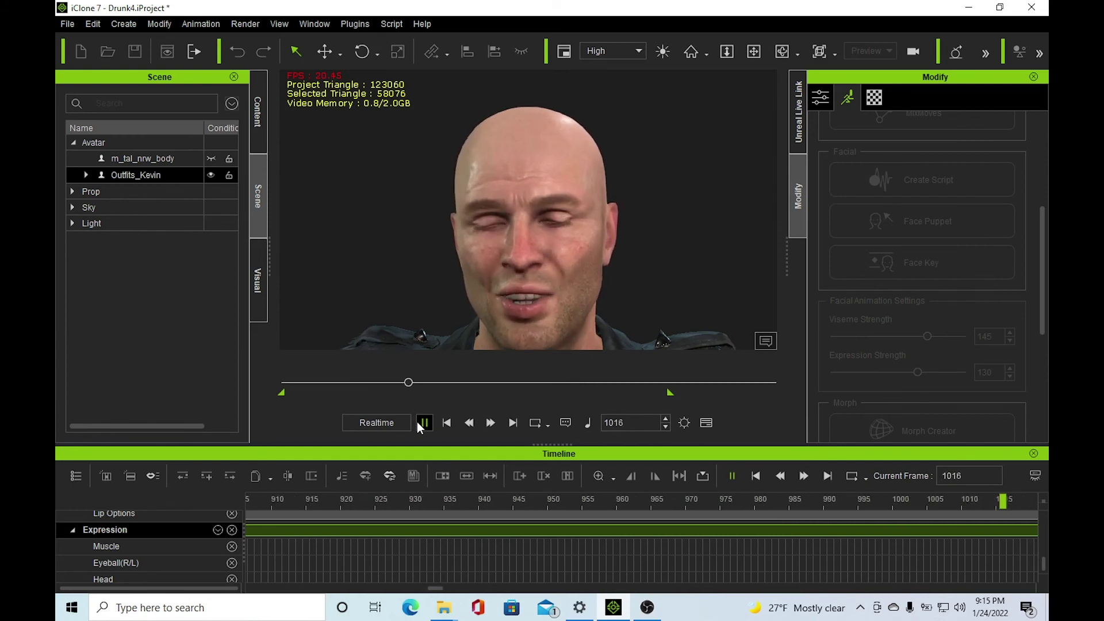
click(418, 423)
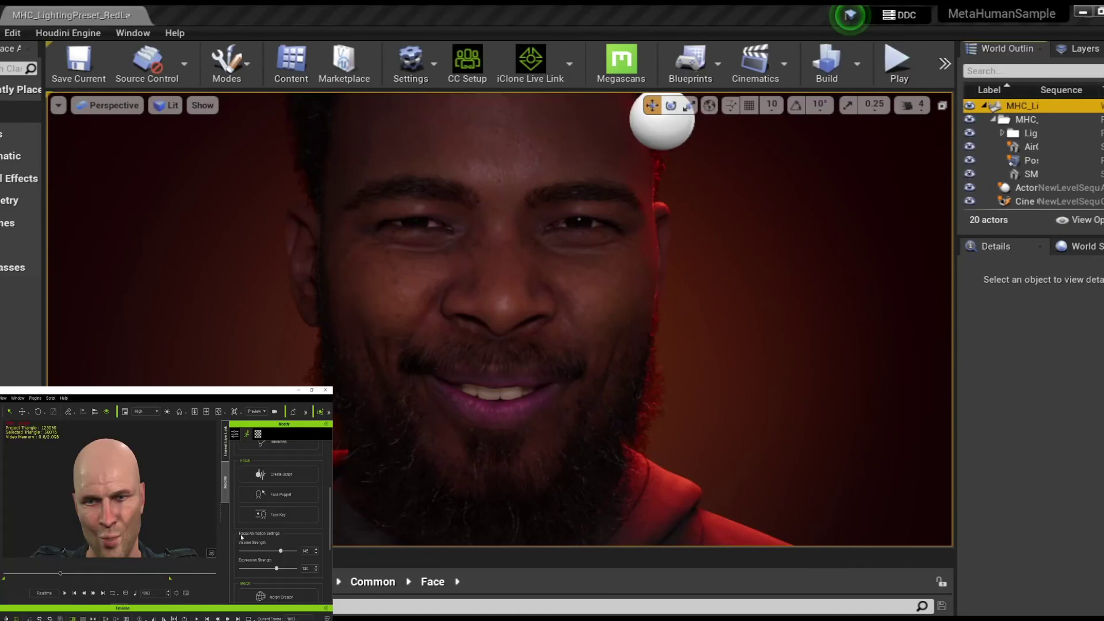
Open Face Key for the avatar and play the animation to preview it on the live-linked MetaHuman in Unreal Engine
click(256, 514)
click(281, 500)
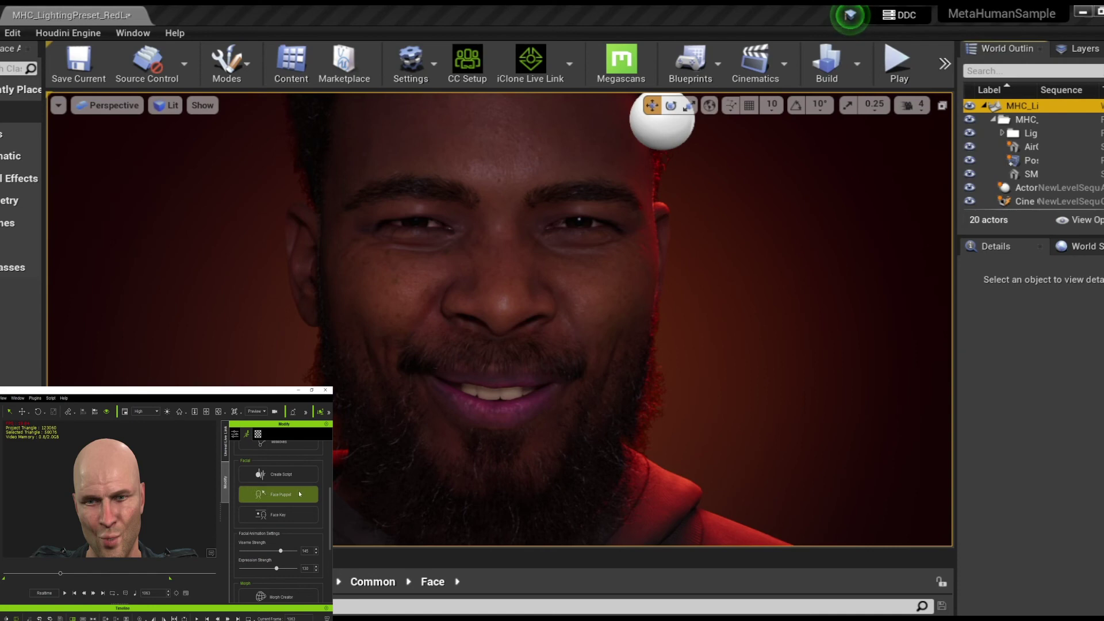
click(276, 518)
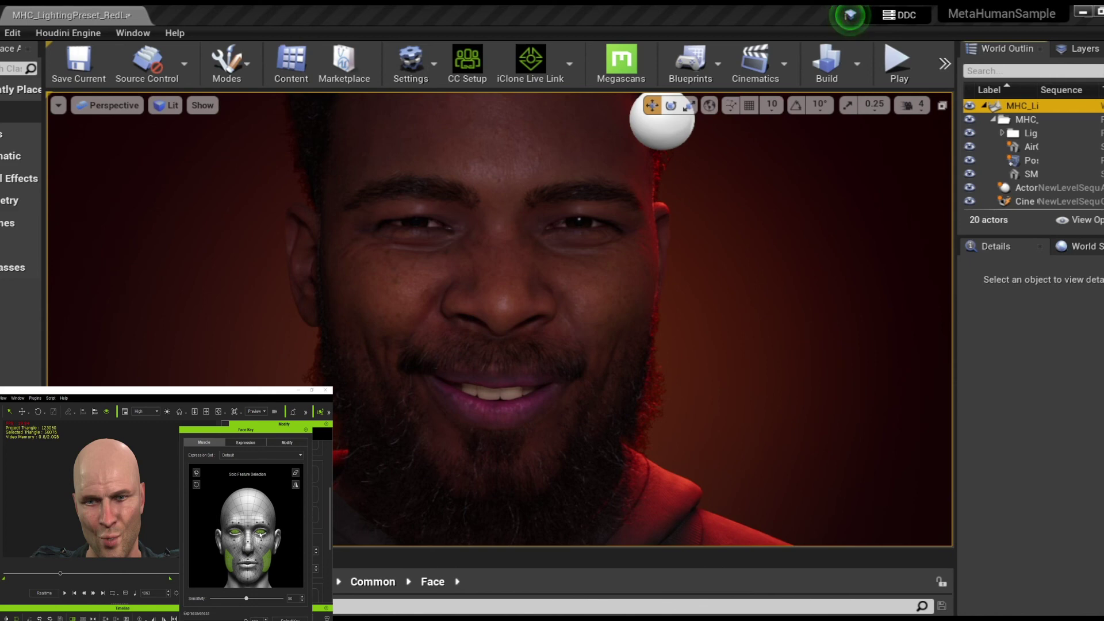
click(64, 594)
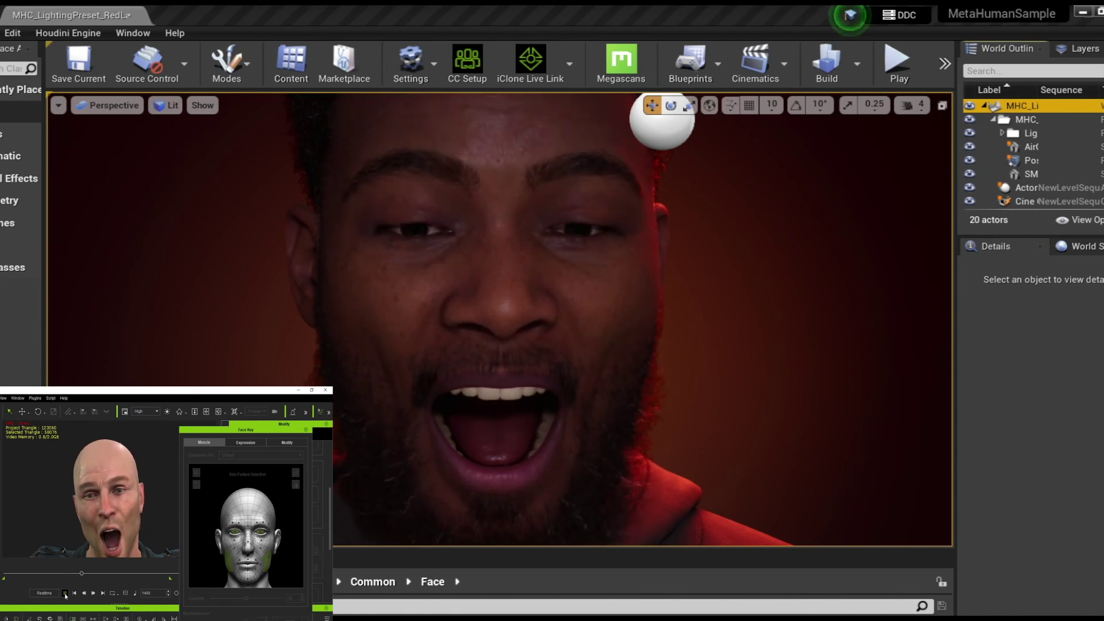
Continue previewing the facial animation on the live-linked MetaHuman, pausing on an open-mouthed shout, and close Face Key
click(65, 593)
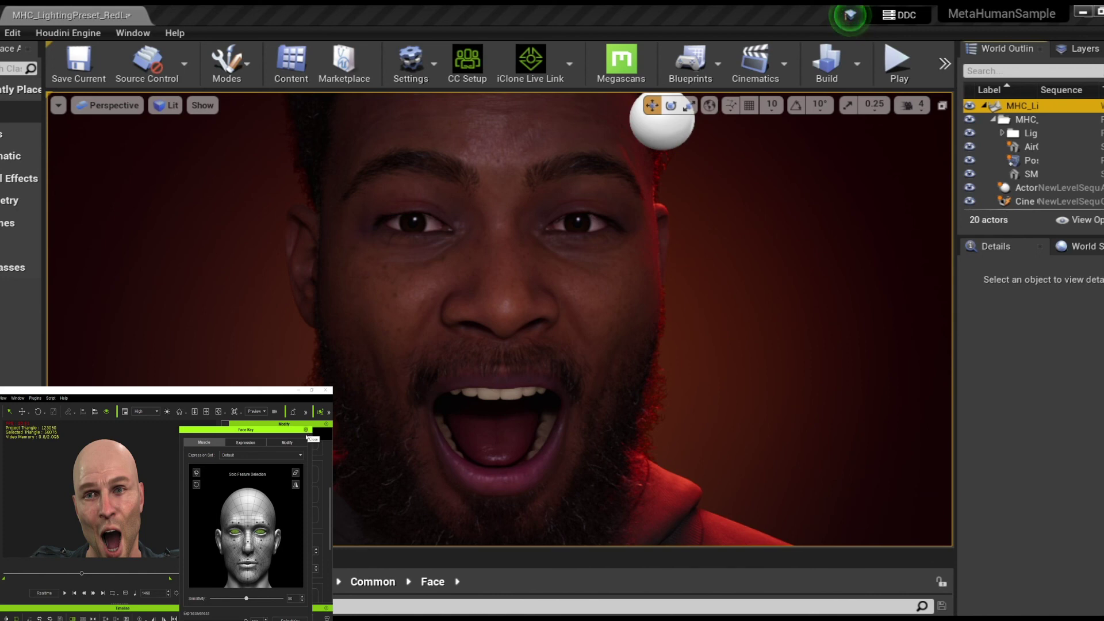
click(64, 594)
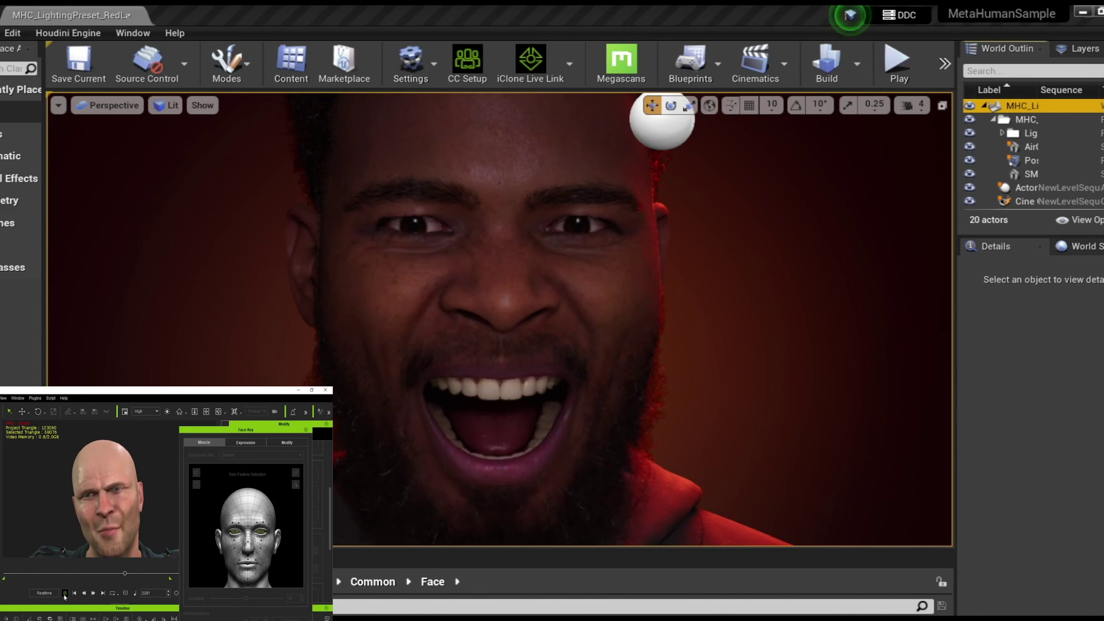
click(65, 594)
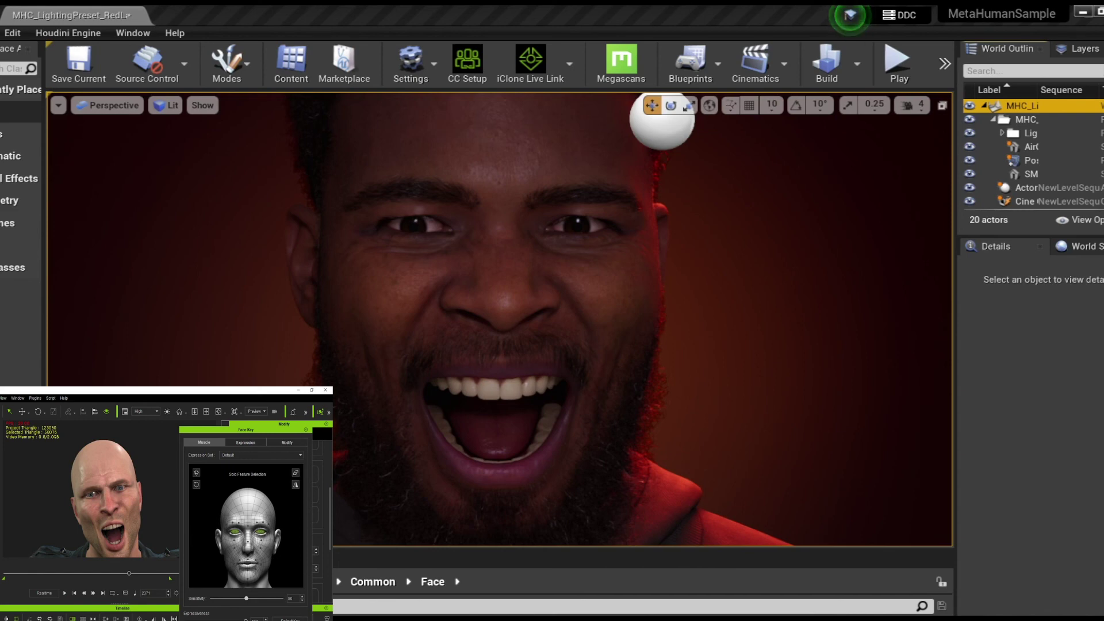
click(306, 430)
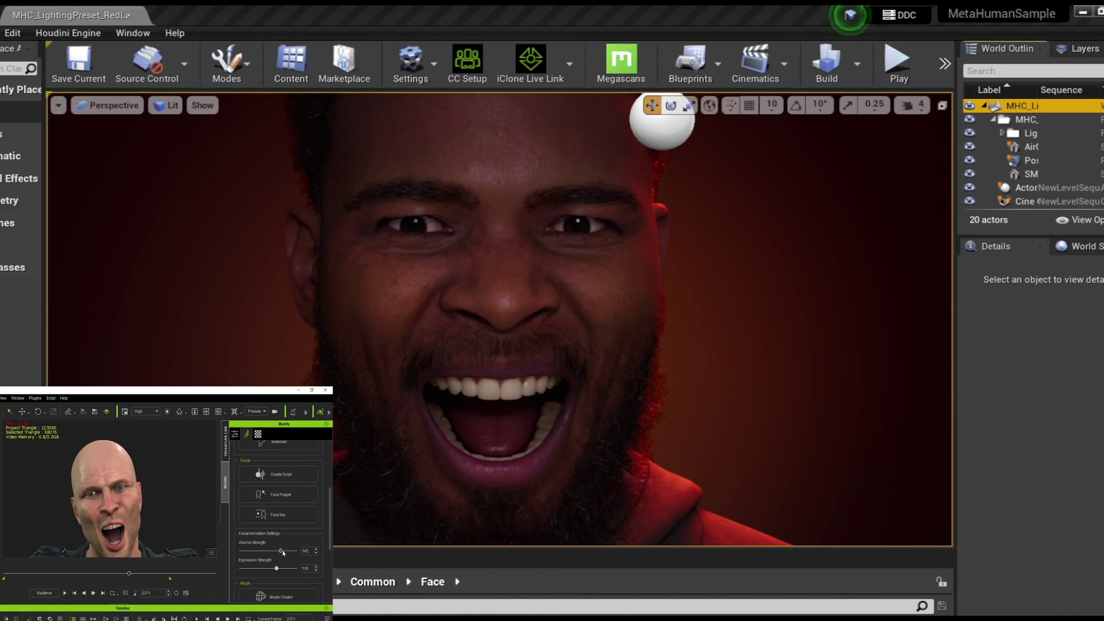
Lower the avatar's Viseme Strength and Expression Strength slightly in the facial animation settings
drag(283, 553, 272, 570)
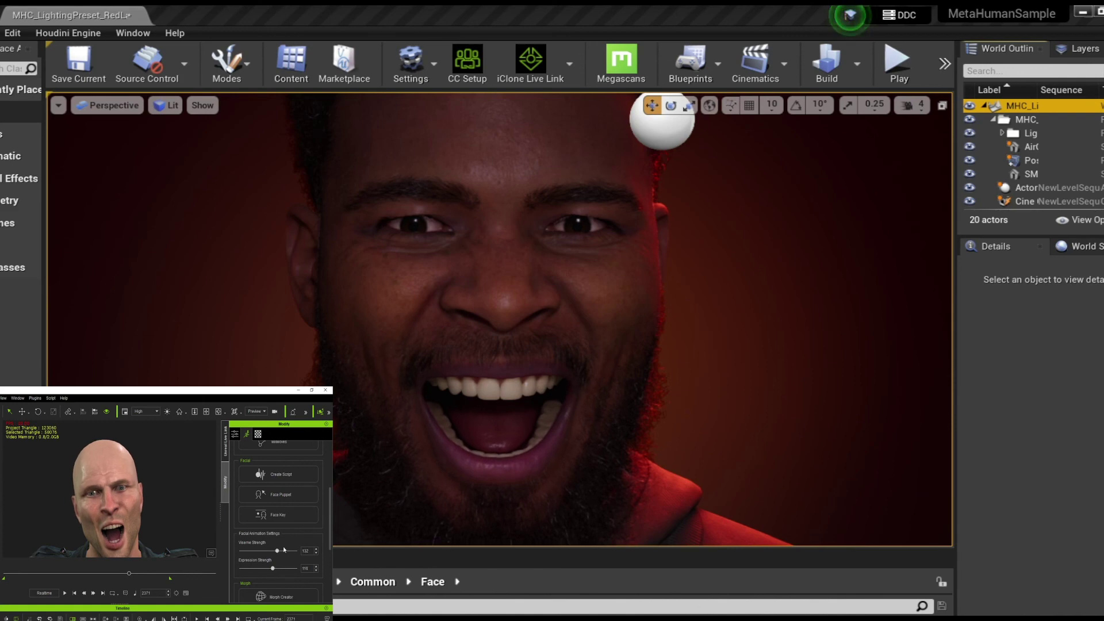
drag(277, 552, 276, 552)
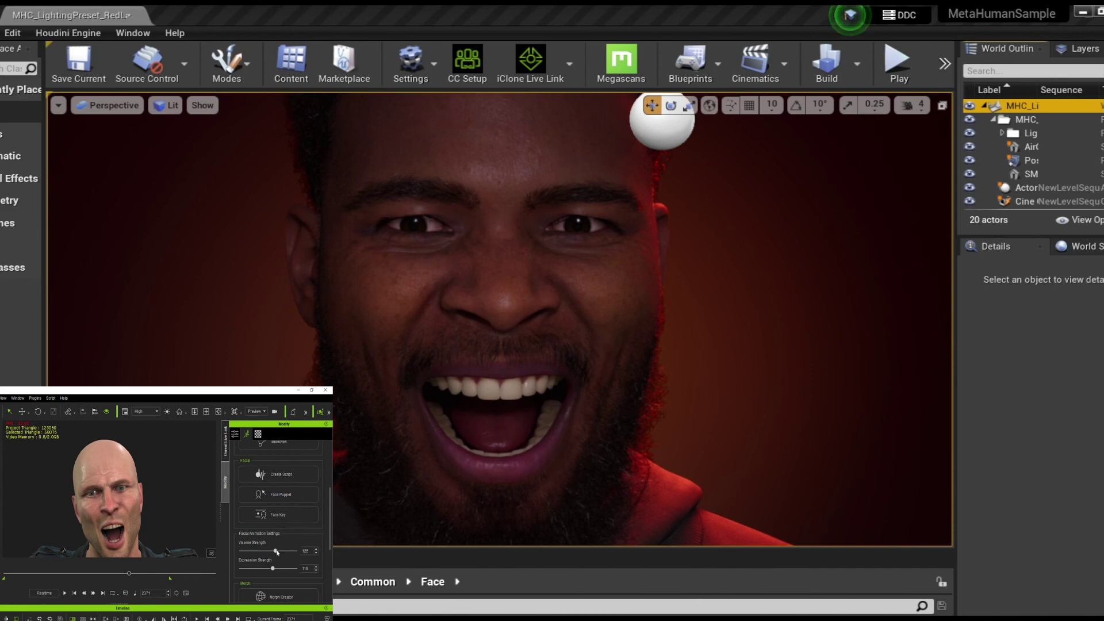